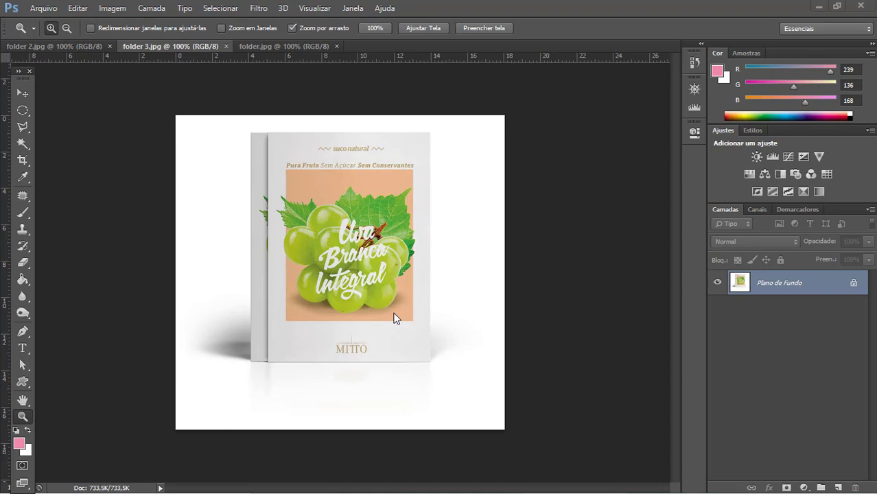
Compare the juice cover mockups in folder 2.jpg, folder 3.jpg and folder.jpg, examining the apple cover up close.
click(45, 45)
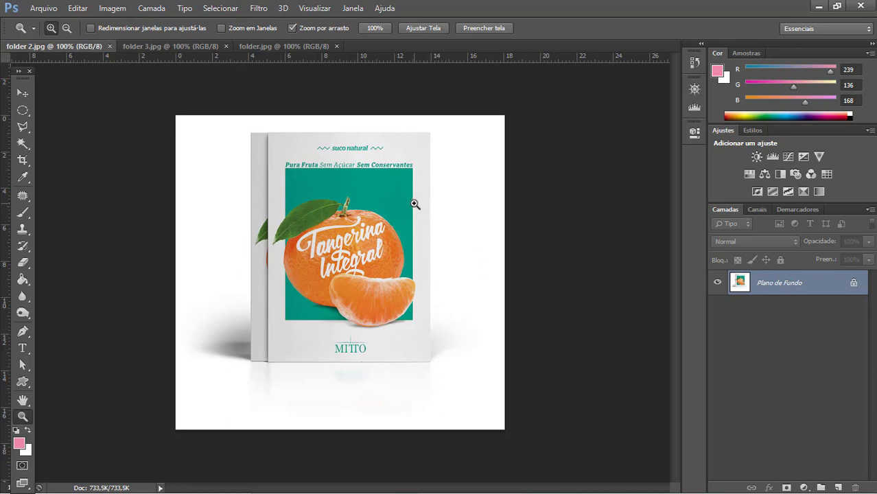
click(169, 47)
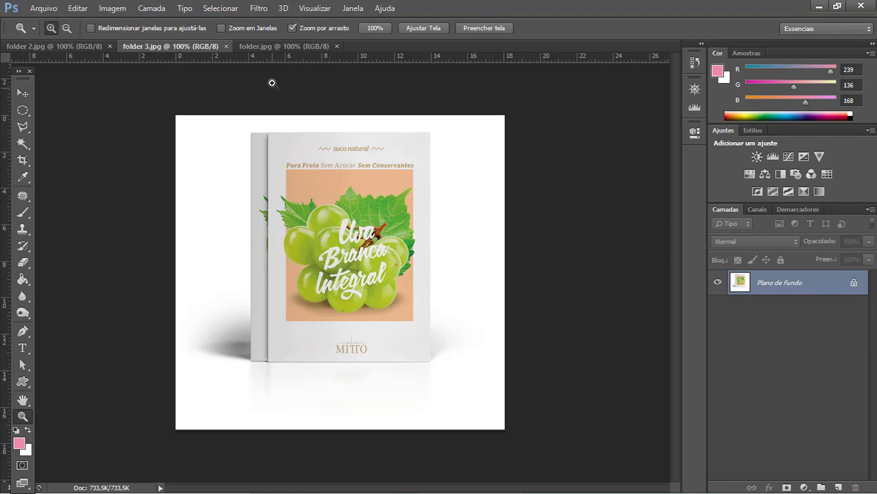
click(268, 46)
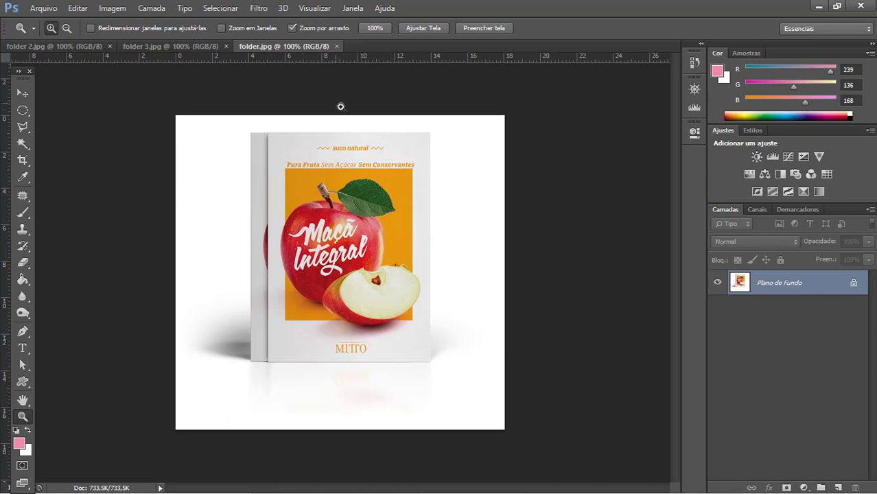
click(425, 292)
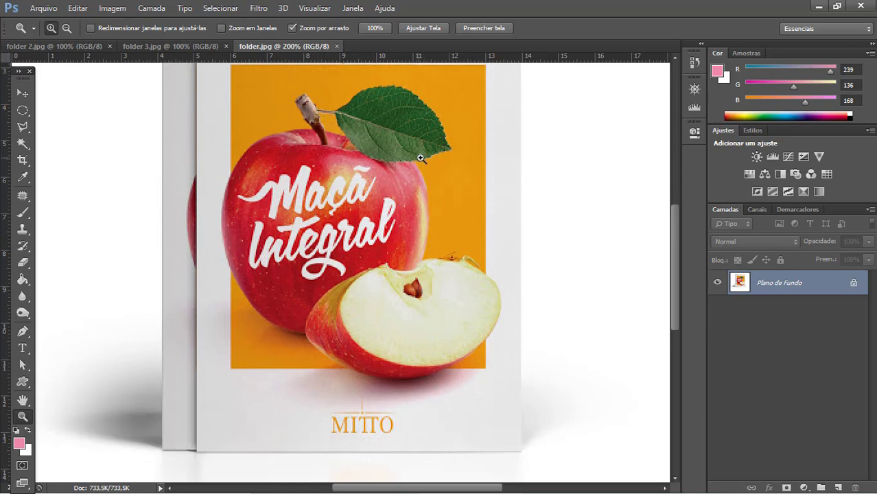
alt+click(358, 135)
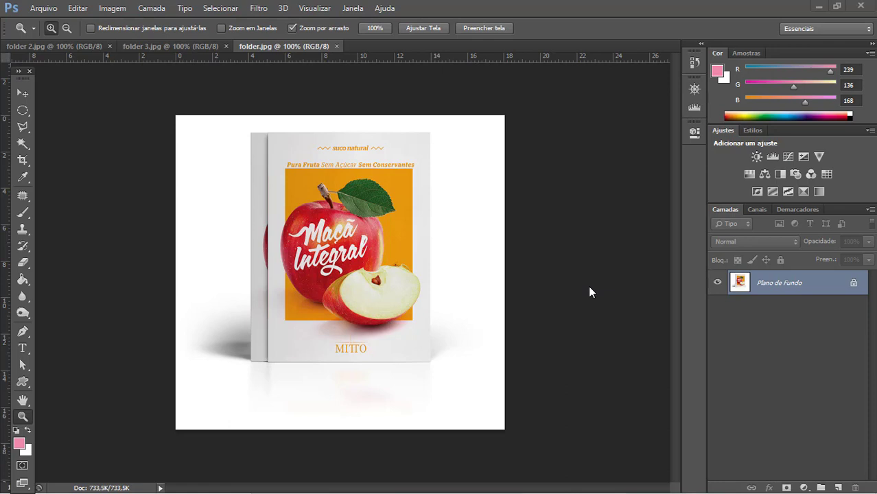
Open the images maca.jpg, Pera-01.png and pera-02.jpg together from the Foto-recorte-photoshop folder.
click(43, 8)
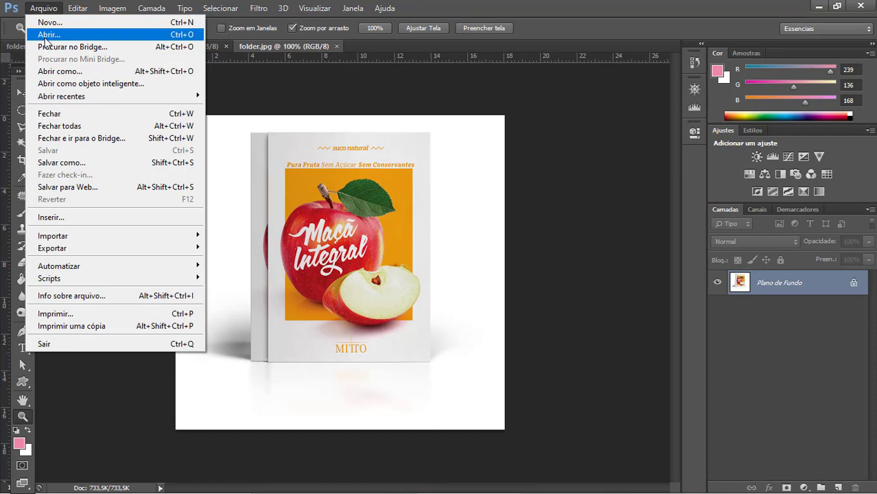
click(45, 36)
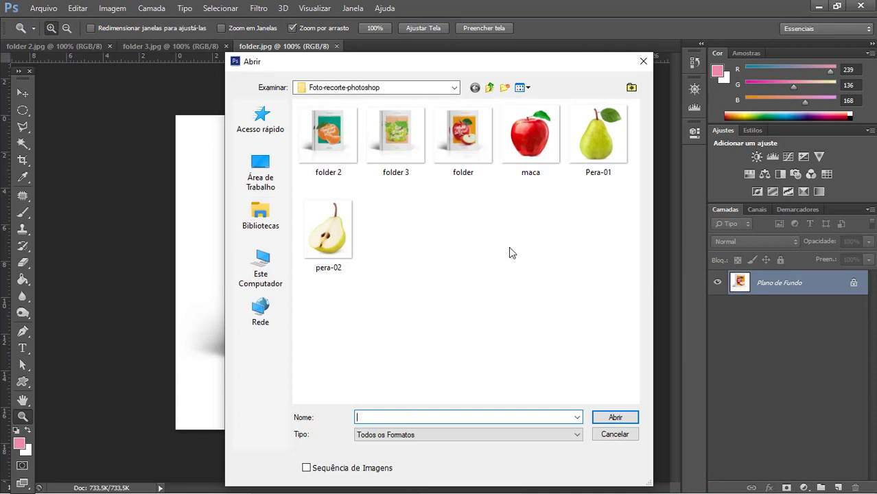
click(536, 159)
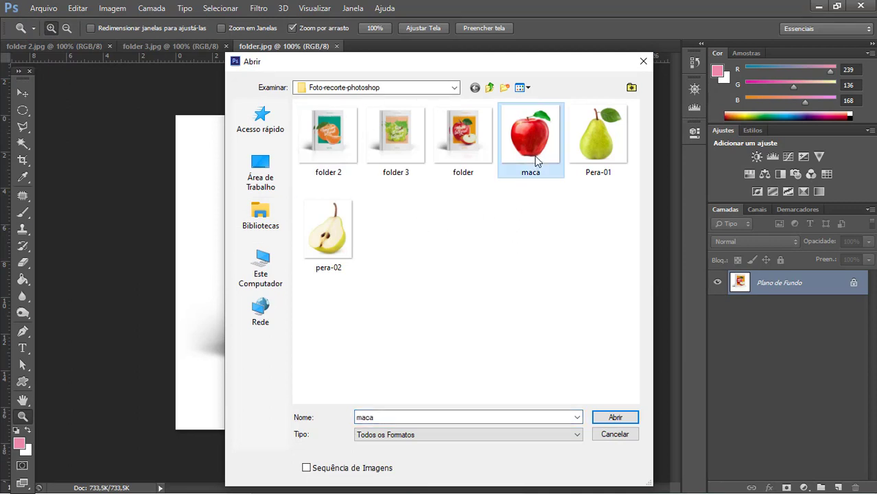
ctrl+click(587, 142)
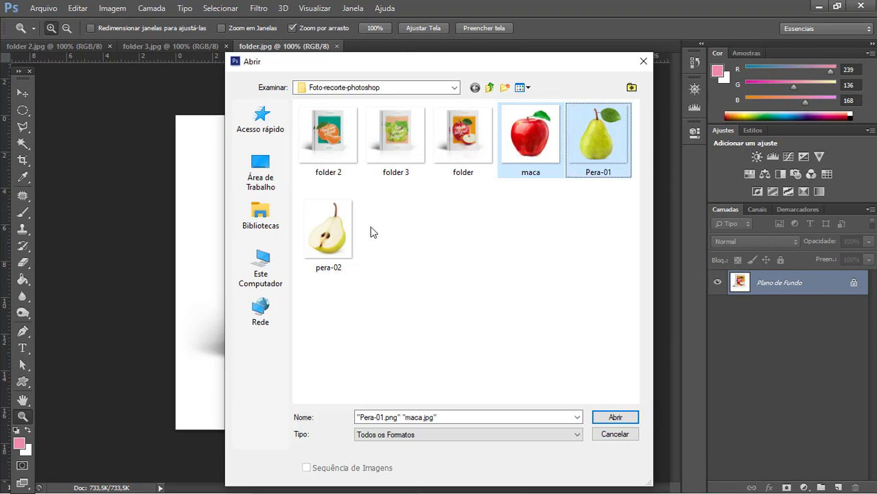
ctrl+click(341, 230)
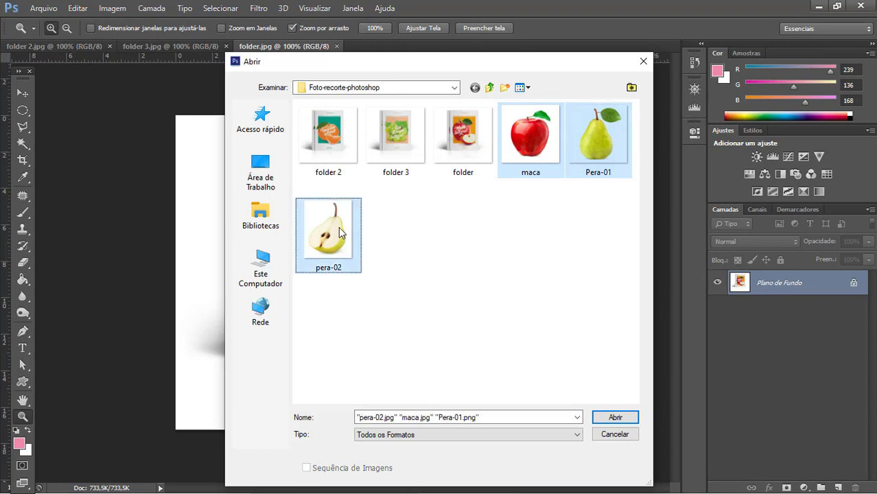
click(614, 418)
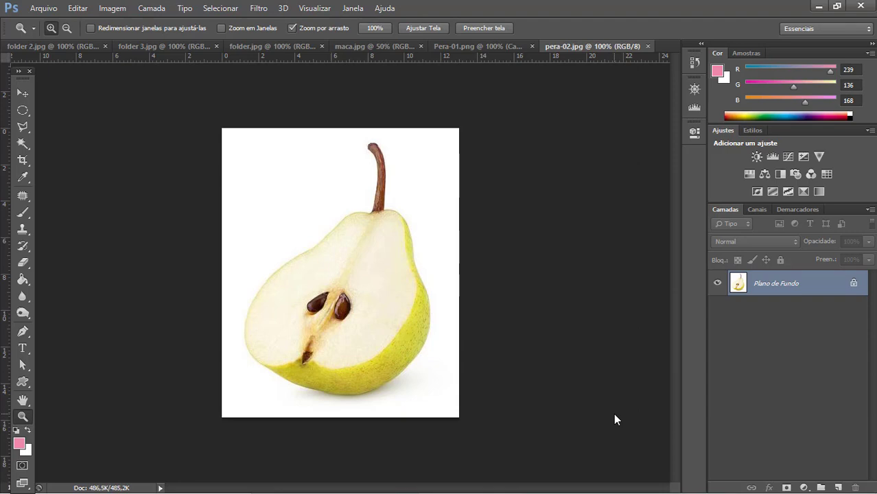
Examine the apple's outline and surface detail in maca.jpg at several magnifications.
click(479, 46)
click(380, 48)
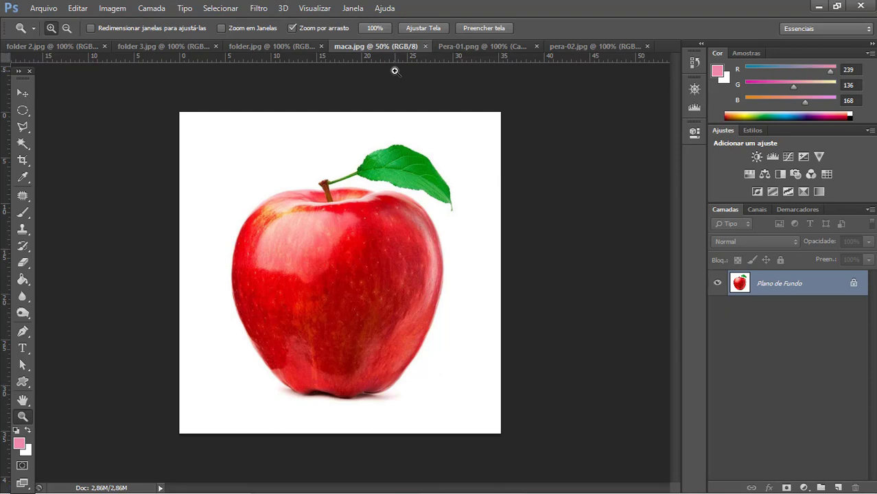
key(ctrl+plus)
key(ctrl+plus)
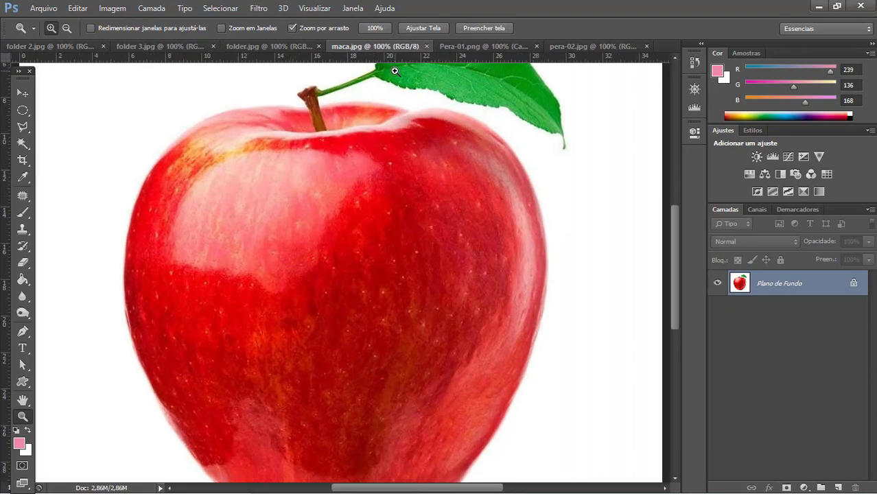
mouse_move(671, 237)
mouse_down()
mouse_move(672, 210)
mouse_move(663, 256)
mouse_move(671, 207)
mouse_move(667, 236)
mouse_up()
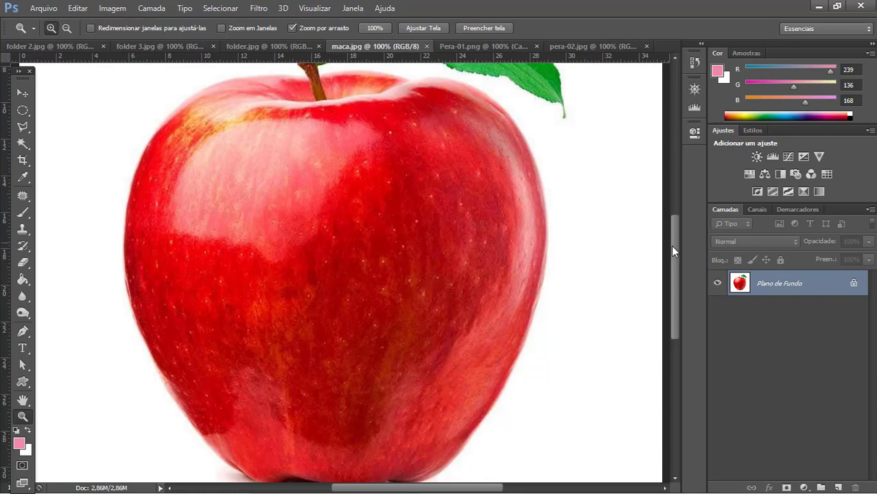
mouse_move(671, 247)
mouse_down()
mouse_move(669, 211)
mouse_move(658, 266)
mouse_move(671, 215)
mouse_move(671, 239)
mouse_up()
key(ctrl+minus)
key(ctrl+minus)
key(ctrl+minus)
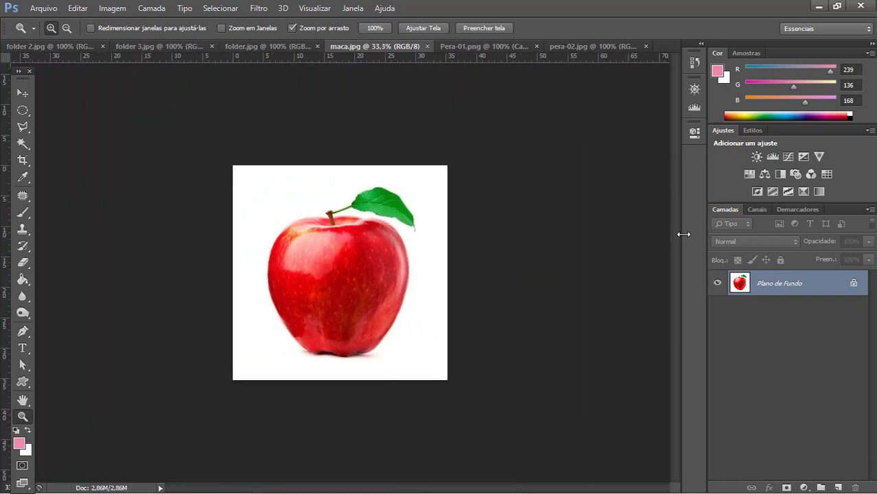
key(ctrl+plus)
key(ctrl+plus)
key(ctrl+plus)
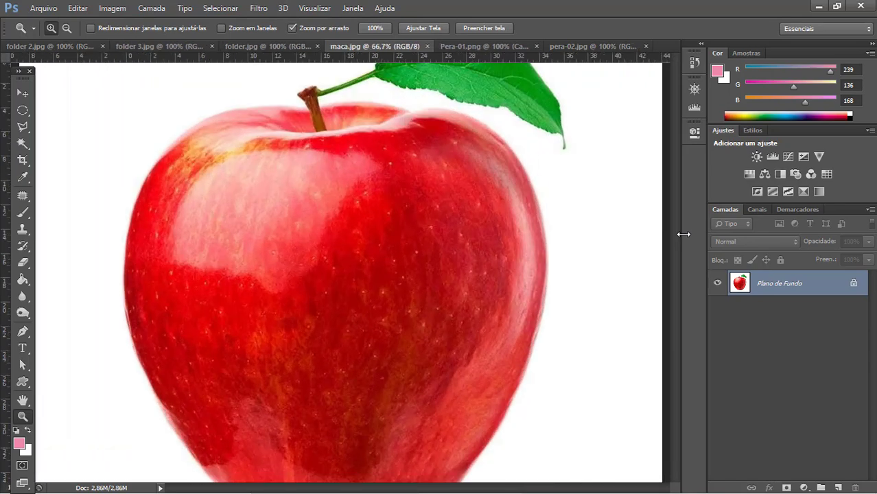
key(ctrl+plus)
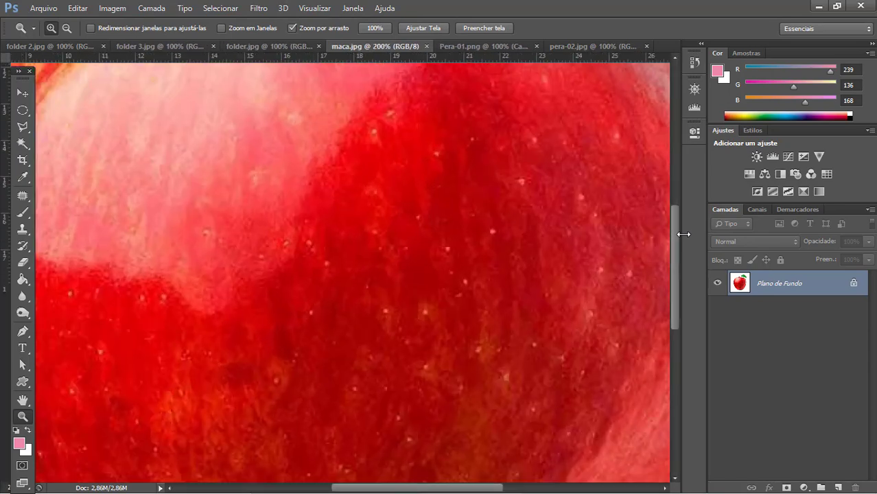
key(ctrl+minus)
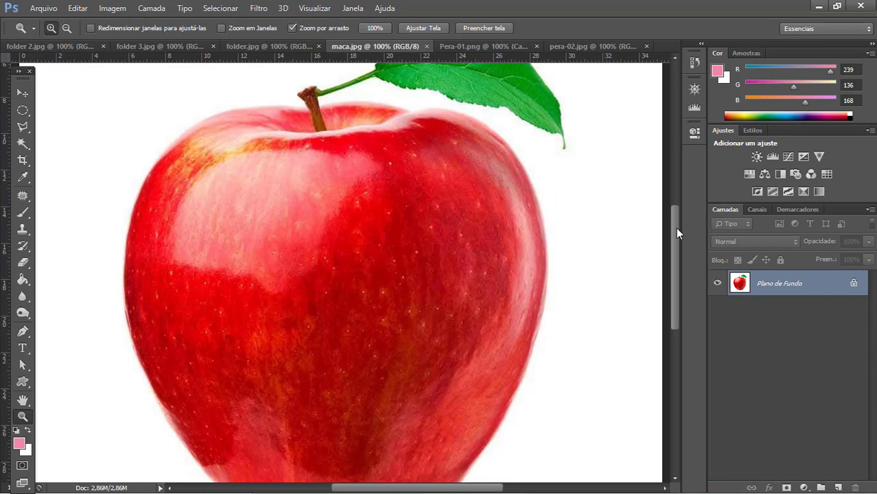
key(ctrl+minus)
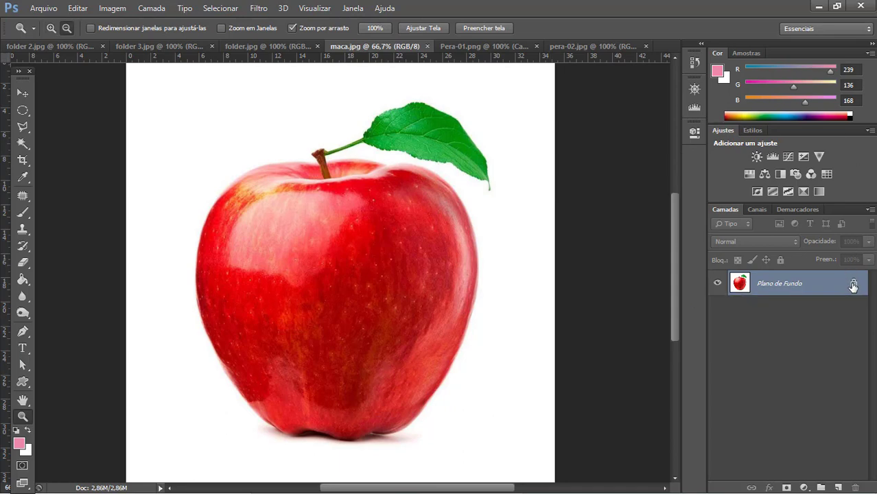
Unlock the background of the apple image so it becomes an editable layer.
click(853, 286)
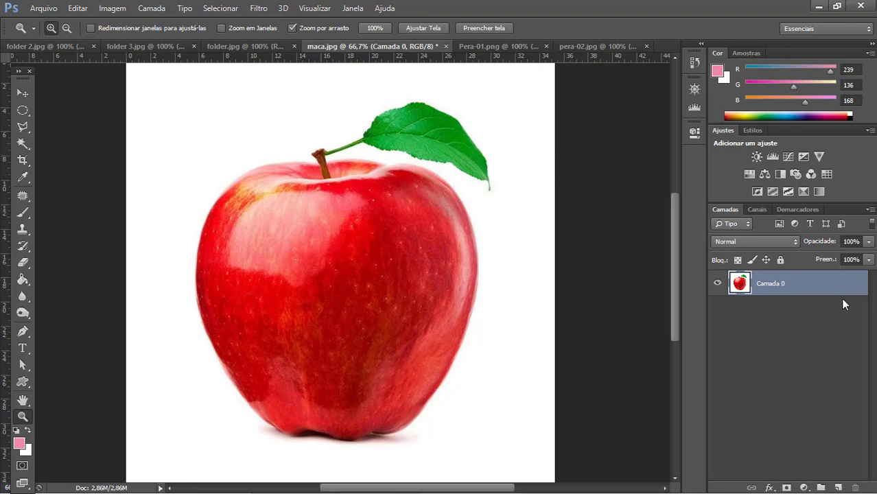
key(ctrl+z)
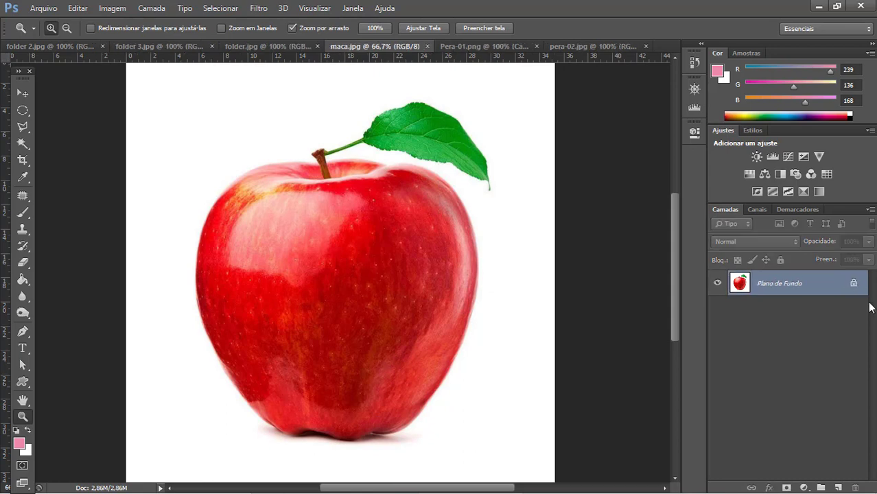
key(alt)
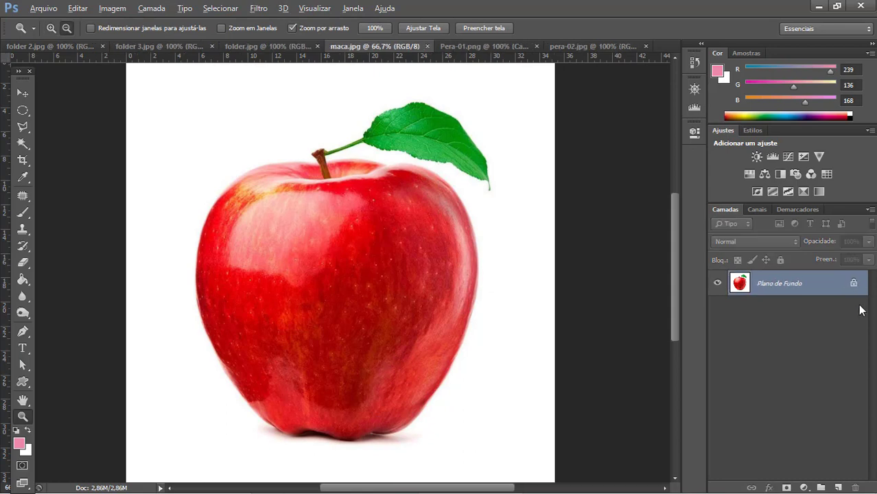
key(alt)
click(853, 284)
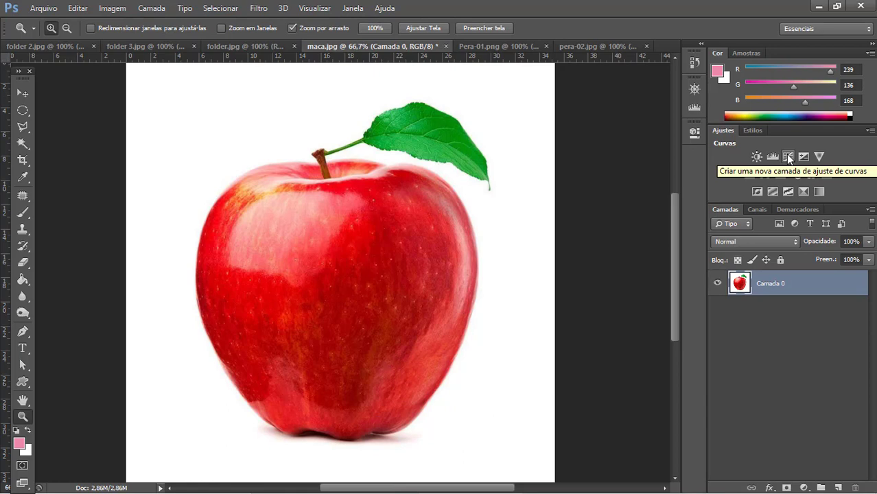
Add a Curves adjustment layer above the apple and pull the middle of the RGB curve far down to darken the image strongly.
click(788, 157)
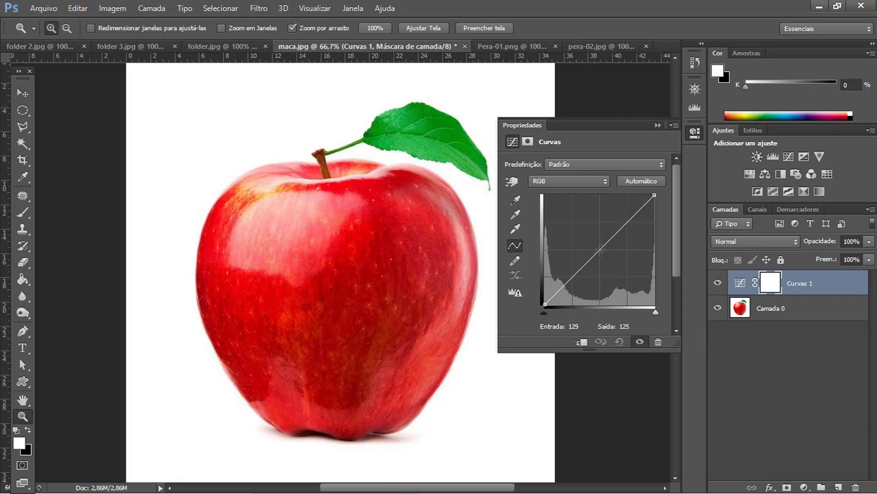
drag(600, 250, 625, 297)
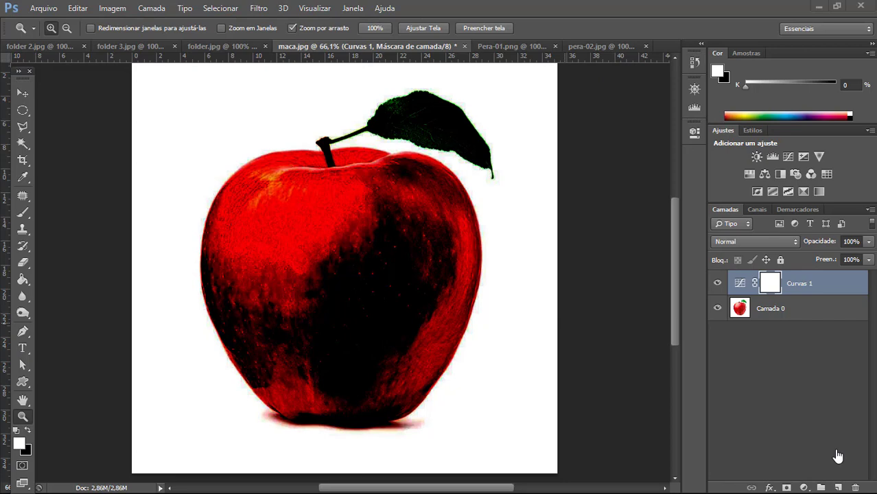
scroll(836, 446, up, 5)
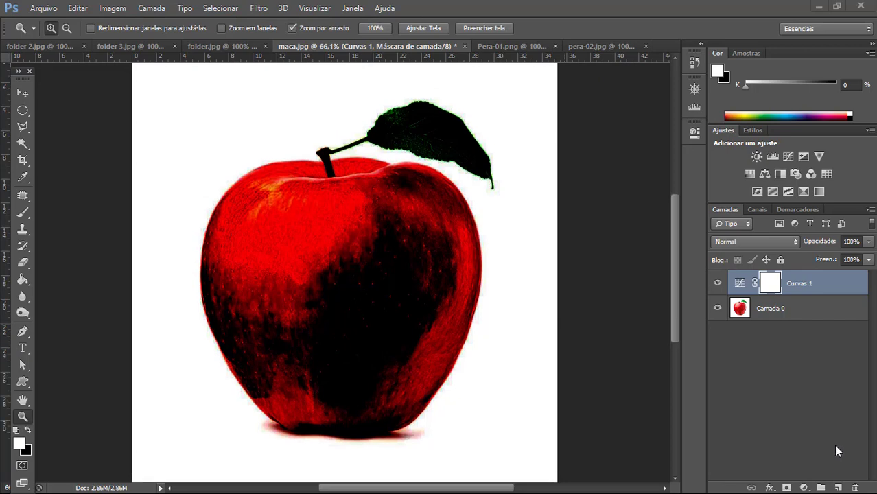
scroll(836, 449, up, 5)
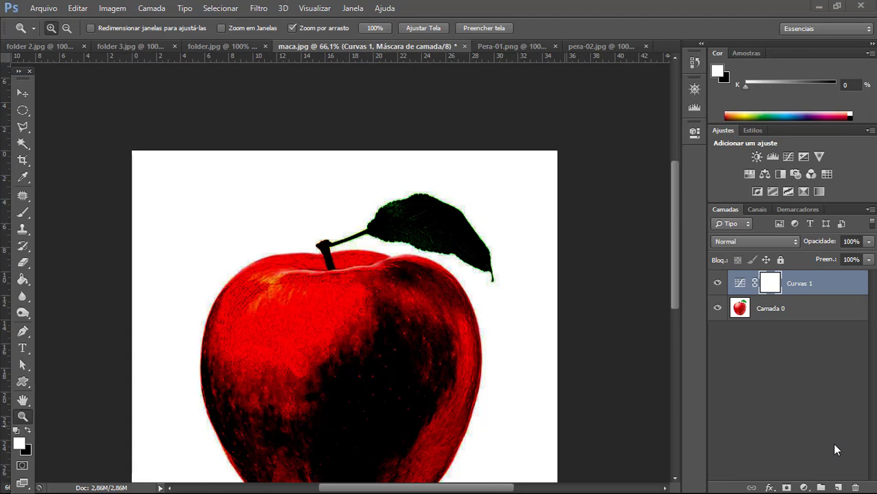
scroll(835, 449, down, 4)
scroll(832, 450, down, 6)
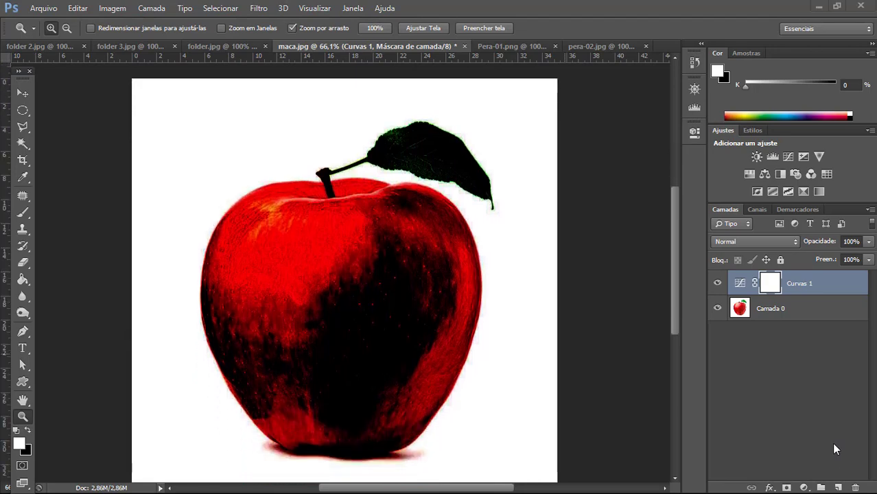
scroll(829, 443, up, 5)
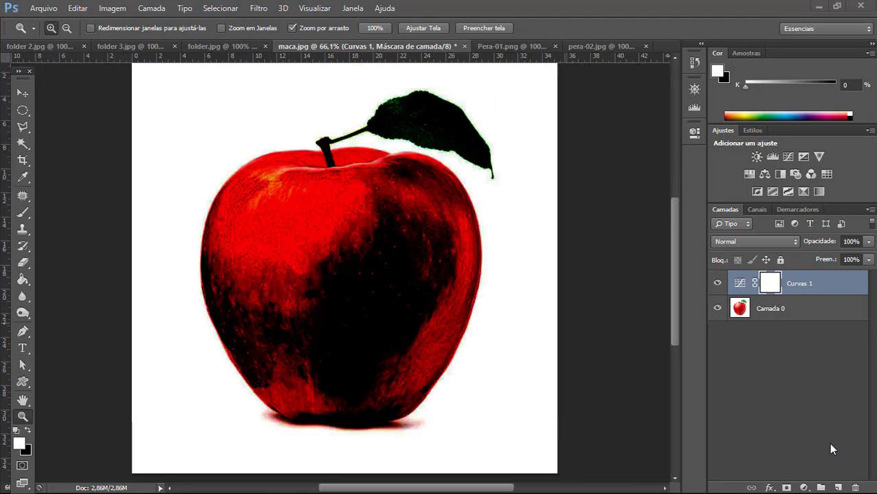
scroll(829, 442, down, 3)
scroll(828, 442, up, 3)
scroll(825, 442, up, 4)
scroll(825, 442, down, 5)
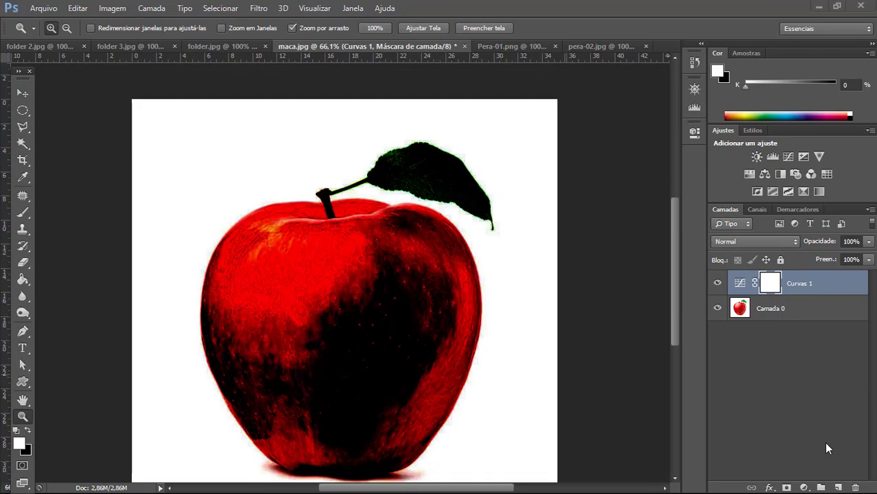
scroll(824, 442, up, 4)
scroll(824, 441, down, 4)
scroll(824, 442, up, 4)
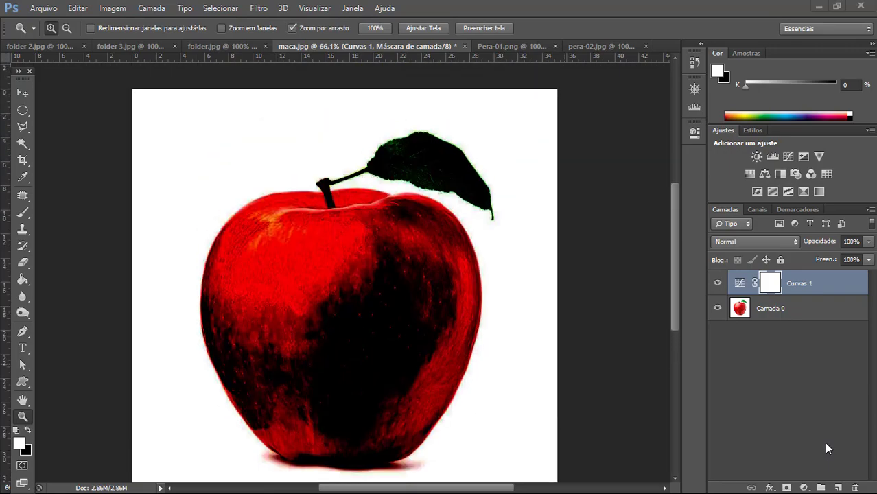
scroll(824, 442, down, 4)
scroll(826, 443, up, 4)
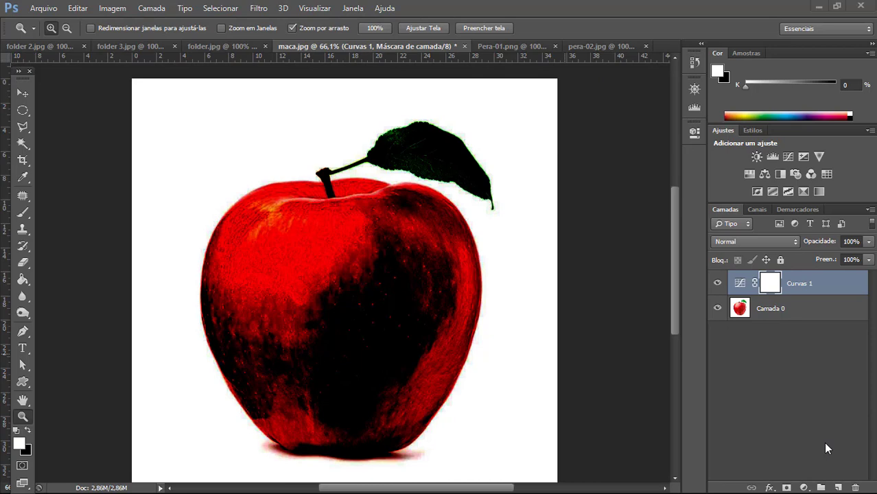
scroll(611, 311, down, 2)
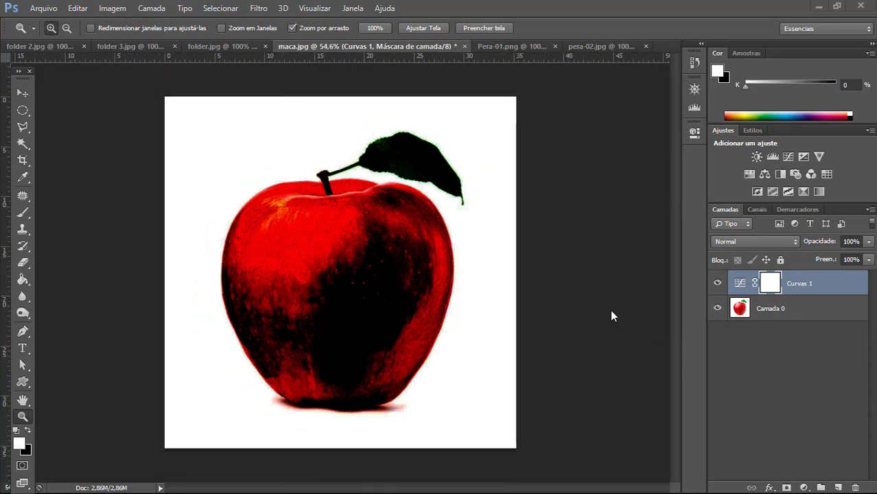
scroll(611, 311, up, 4)
scroll(610, 310, down, 2)
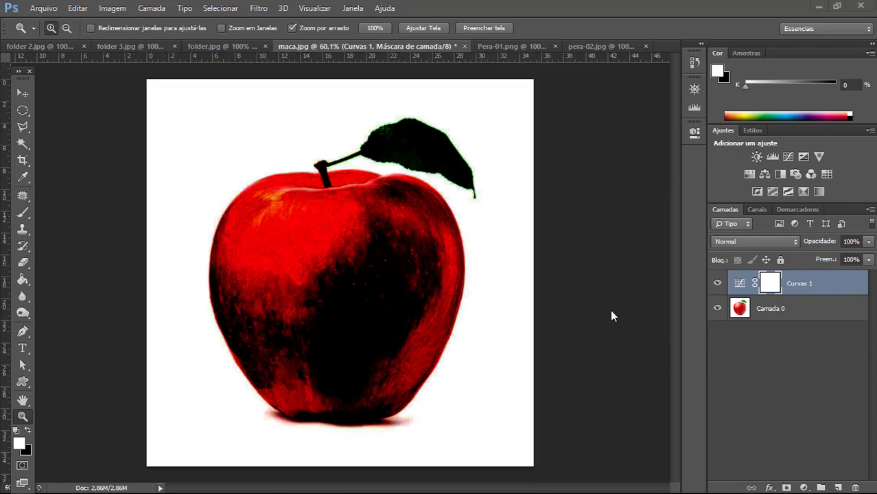
scroll(609, 310, up, 2)
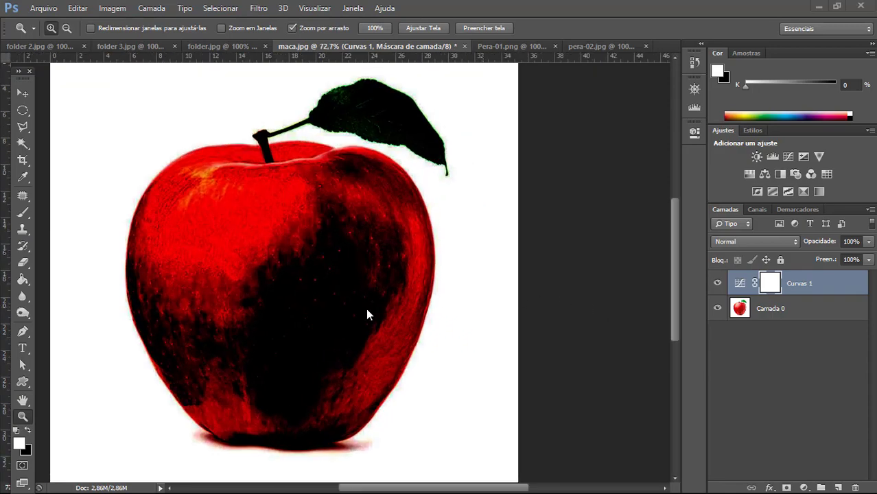
Compare the darkened apple's outline against the white background at several magnifications.
scroll(366, 309, up, 4)
scroll(366, 309, down, 4)
scroll(233, 218, down, 3)
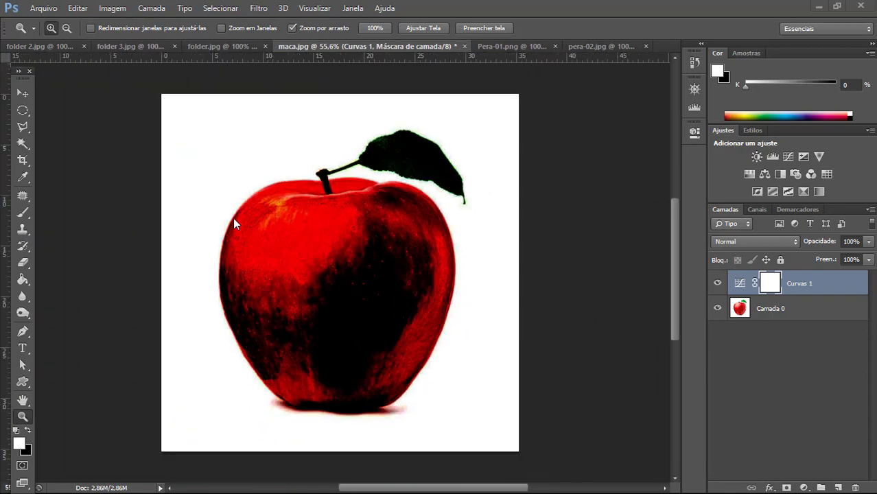
scroll(232, 218, up, 1)
scroll(403, 297, up, 3)
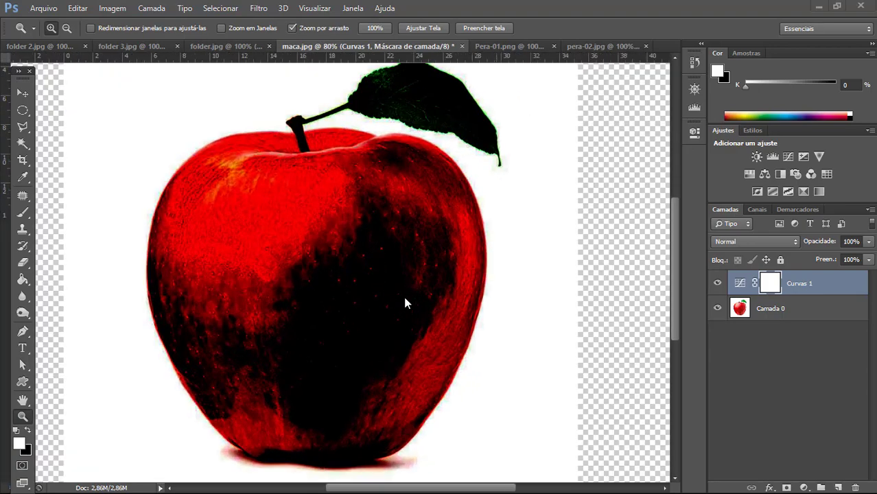
scroll(403, 296, up, 3)
scroll(401, 296, down, 5)
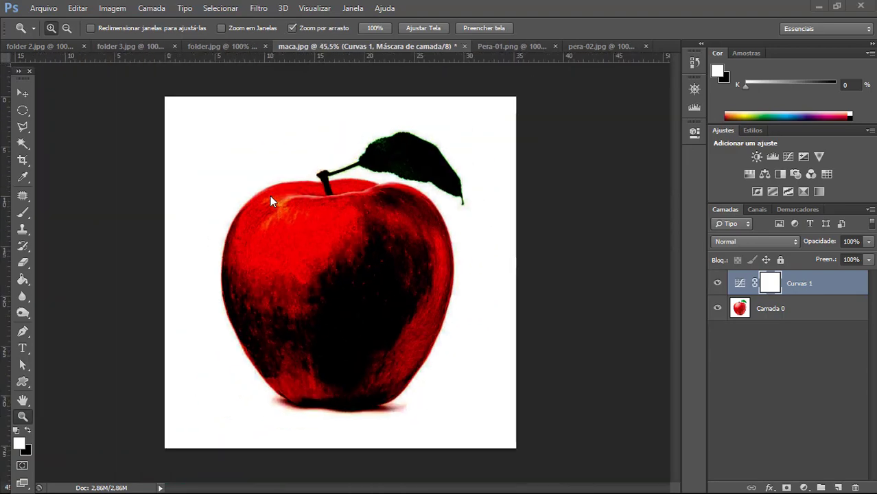
scroll(269, 196, up, 3)
scroll(270, 196, down, 4)
scroll(269, 196, up, 1)
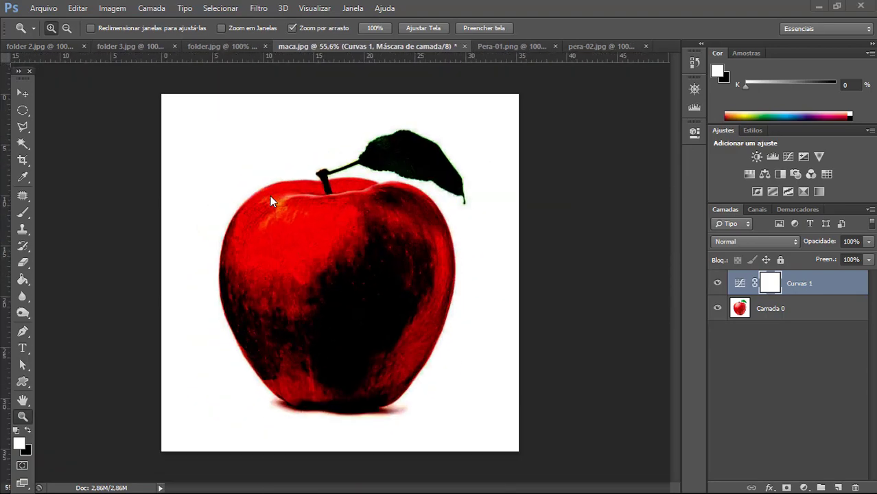
scroll(270, 196, up, 3)
scroll(270, 195, down, 2)
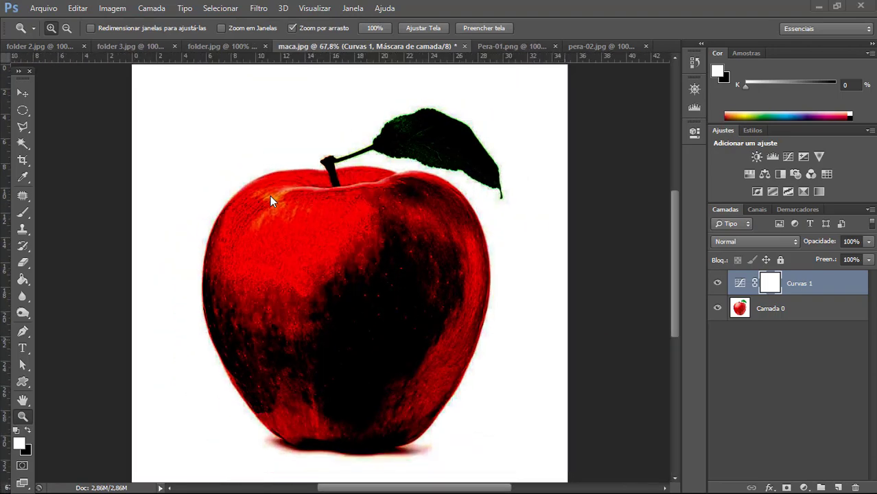
scroll(269, 196, down, 2)
scroll(270, 196, up, 5)
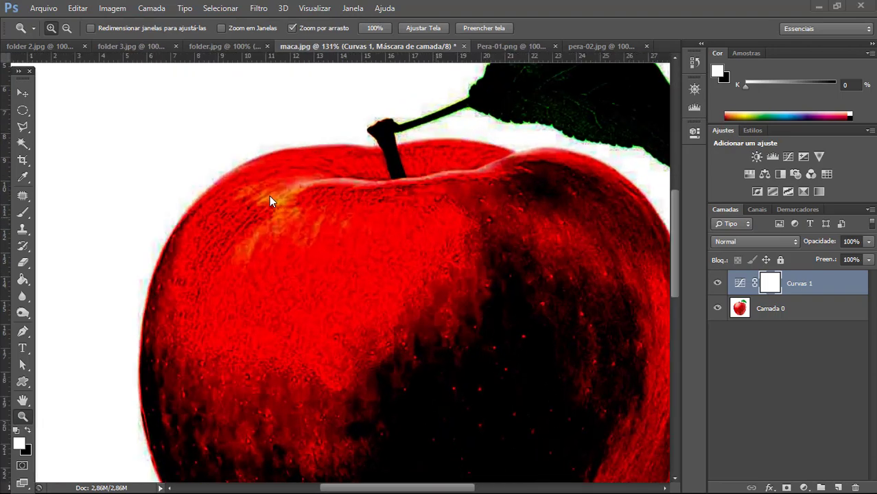
Examine the darkened apple's edges from the stem down to the base shadow.
scroll(269, 196, down, 5)
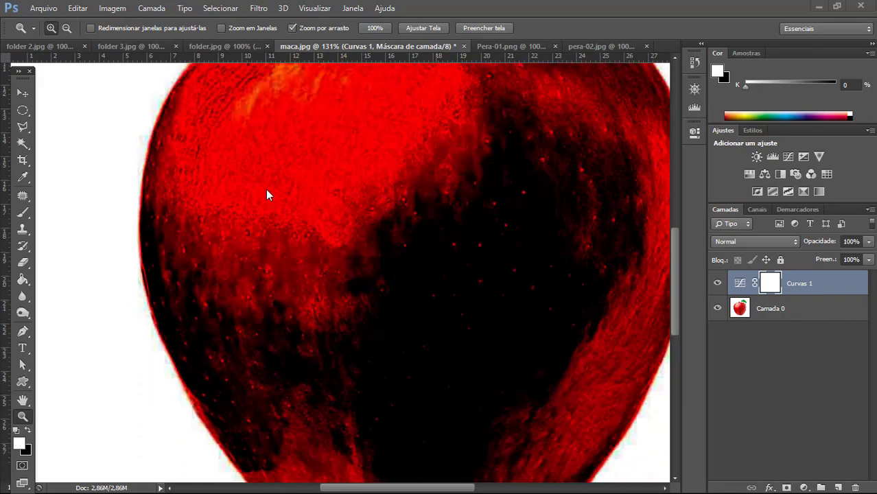
scroll(266, 194, up, 4)
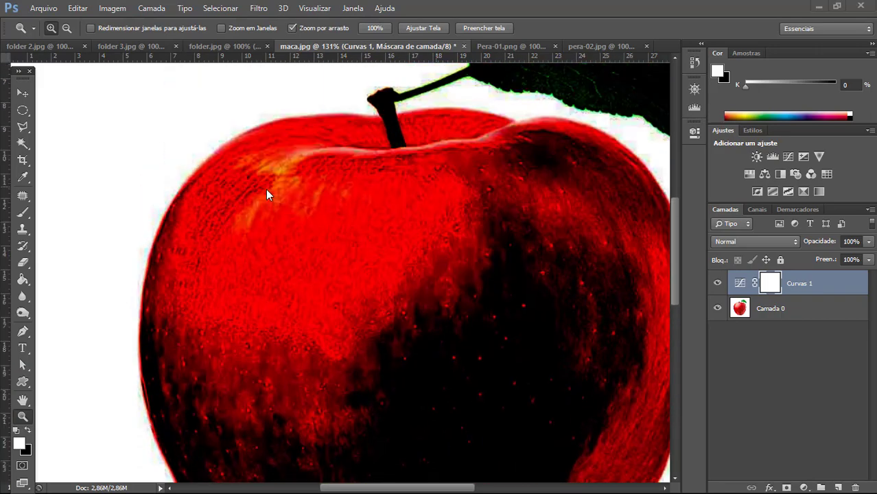
scroll(265, 190, down, 1)
scroll(261, 188, up, 4)
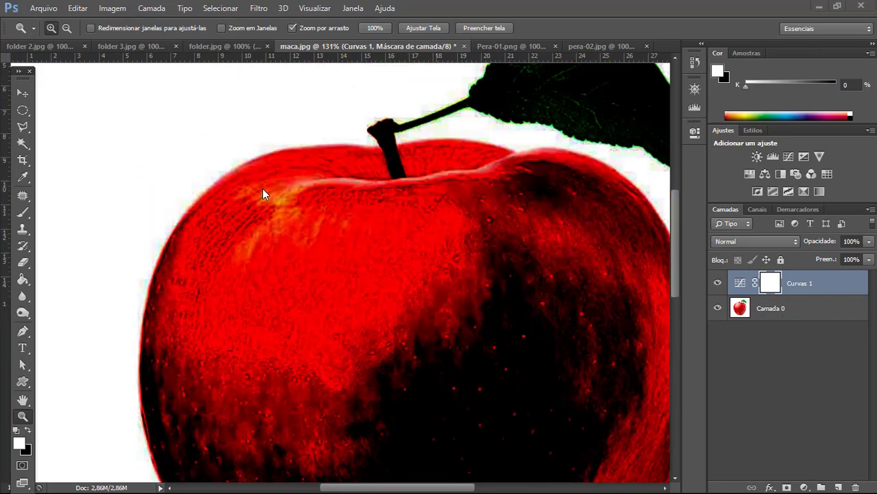
scroll(254, 182, down, 4)
scroll(251, 184, up, 4)
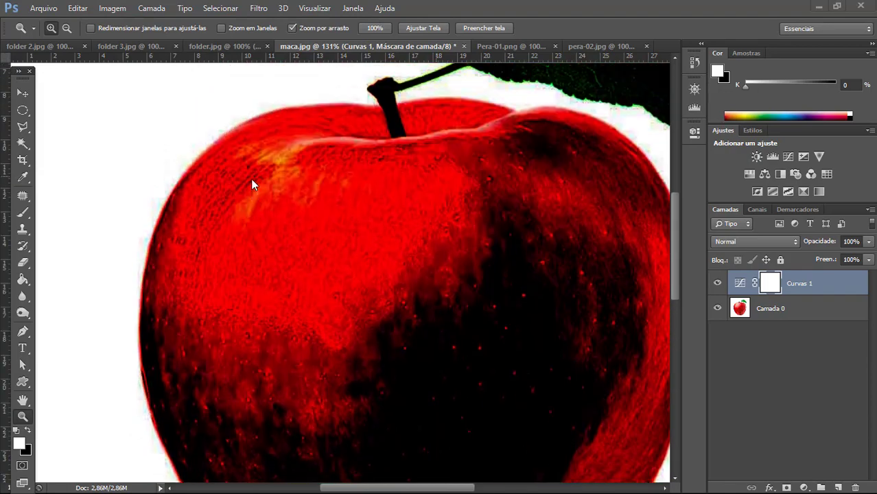
scroll(251, 181, down, 5)
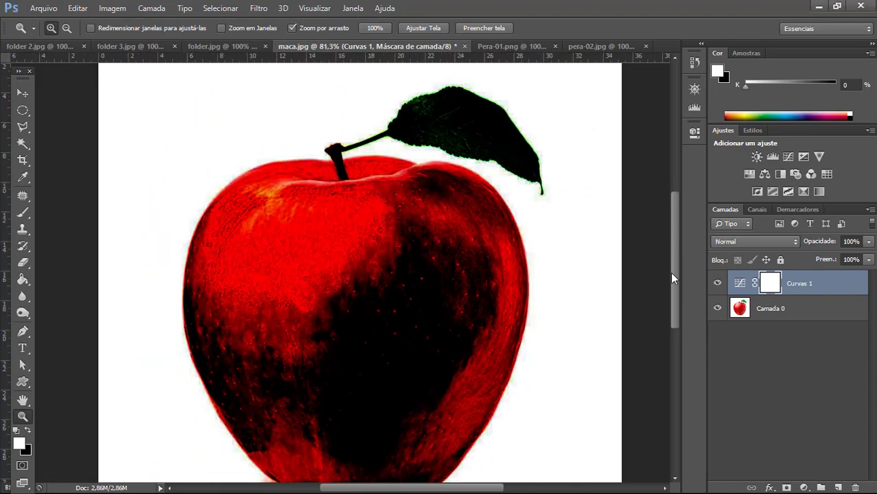
mouse_move(675, 245)
mouse_down()
mouse_move(672, 269)
mouse_move(675, 260)
mouse_up()
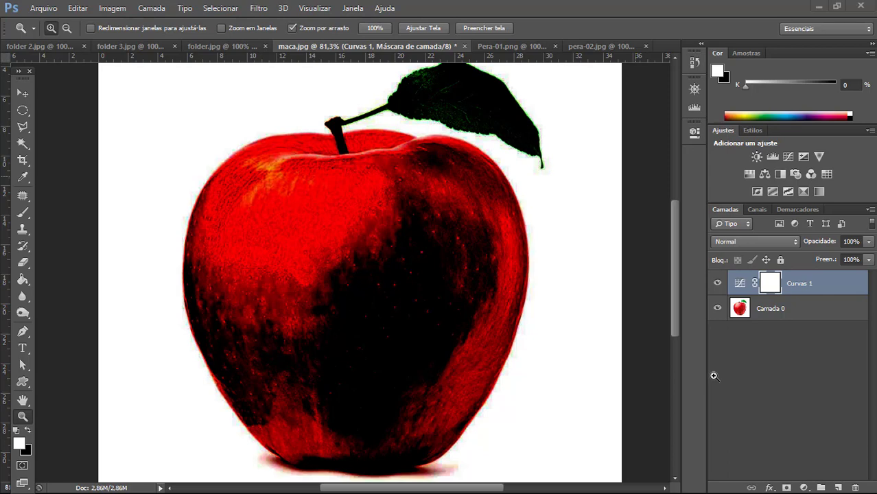
Hide the Curves adjustment layer and inspect the original apple's soft edges, stem and leaf at 200% magnification.
click(717, 283)
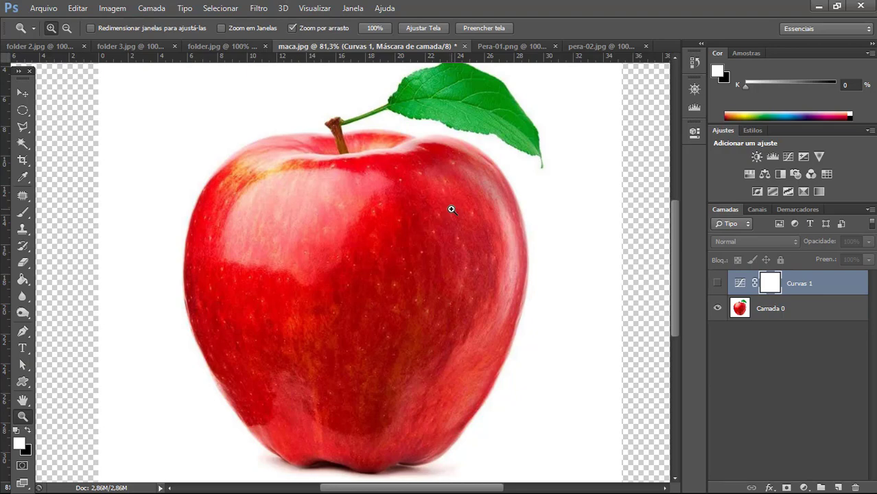
click(449, 208)
click(446, 209)
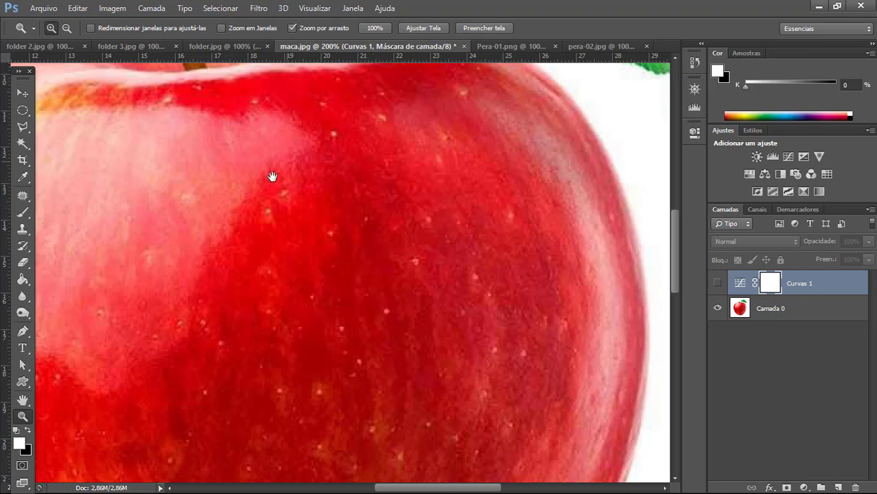
drag(462, 401, 475, 217)
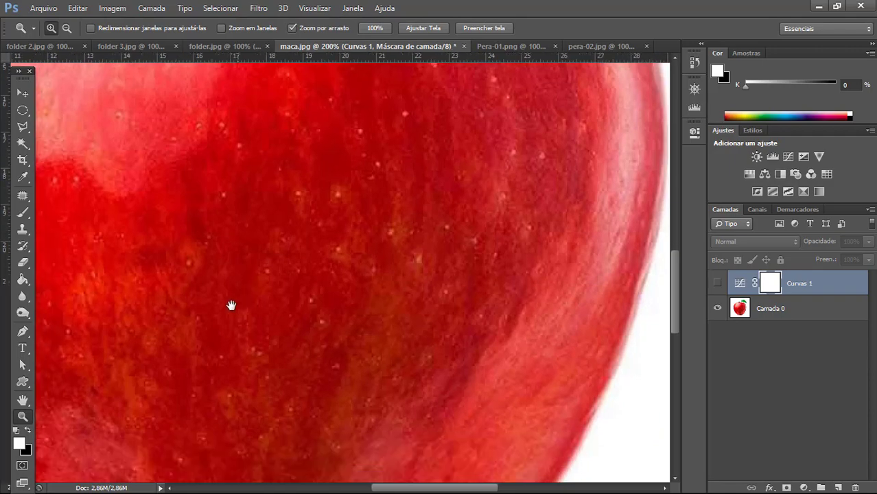
drag(326, 354, 542, 391)
drag(262, 259, 212, 439)
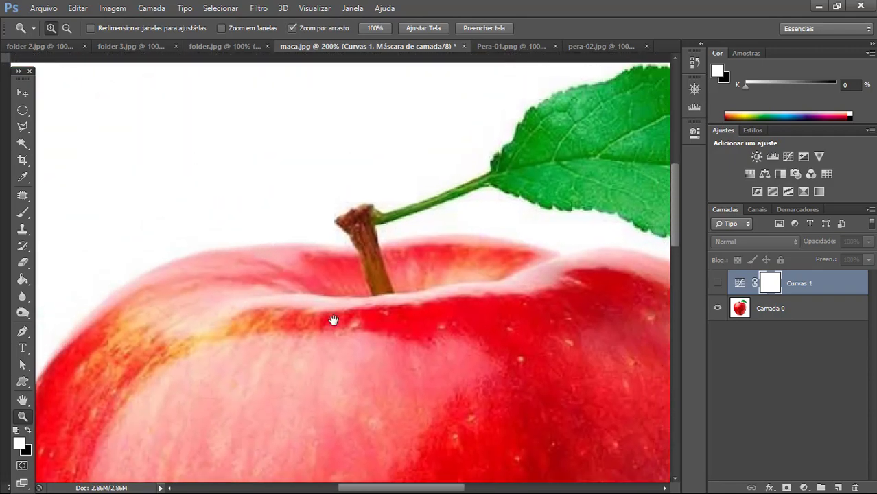
drag(333, 320, 209, 280)
drag(343, 232, 333, 121)
drag(499, 297, 468, 234)
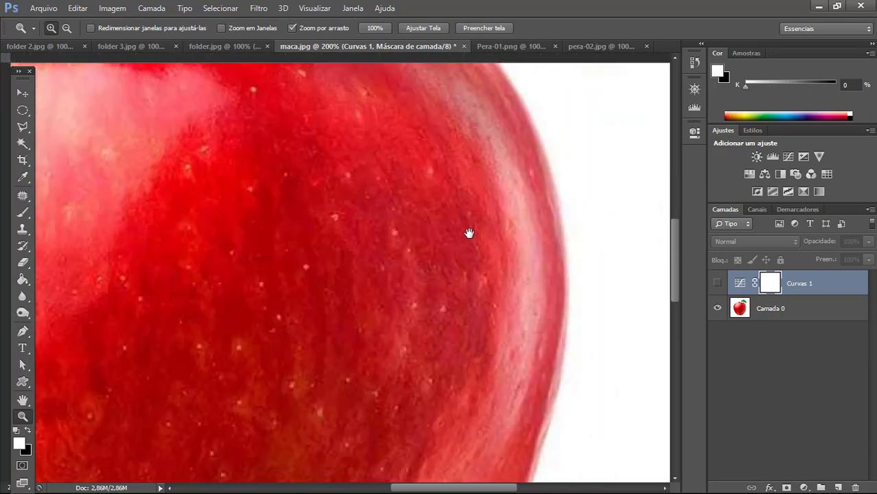
drag(529, 407, 545, 280)
drag(520, 419, 531, 336)
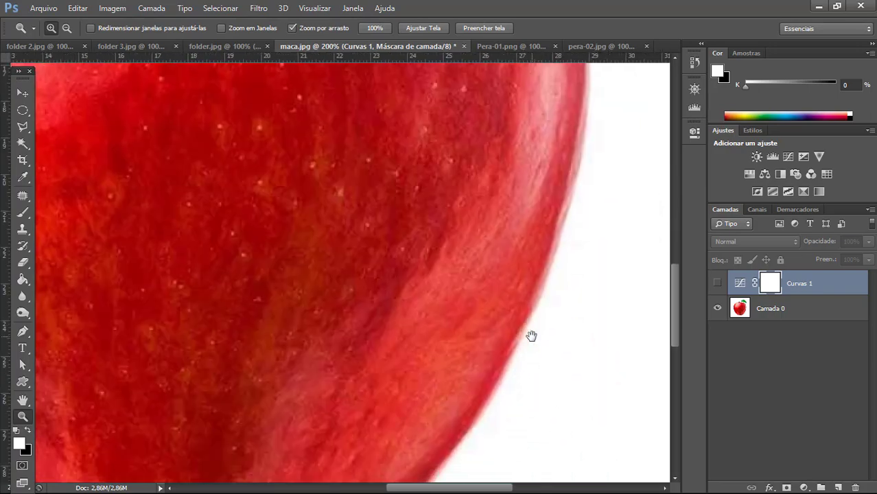
Examine the unadjusted apple's lower edge, stem area and highlight more closely, then return to an overall view.
scroll(531, 335, up, 3)
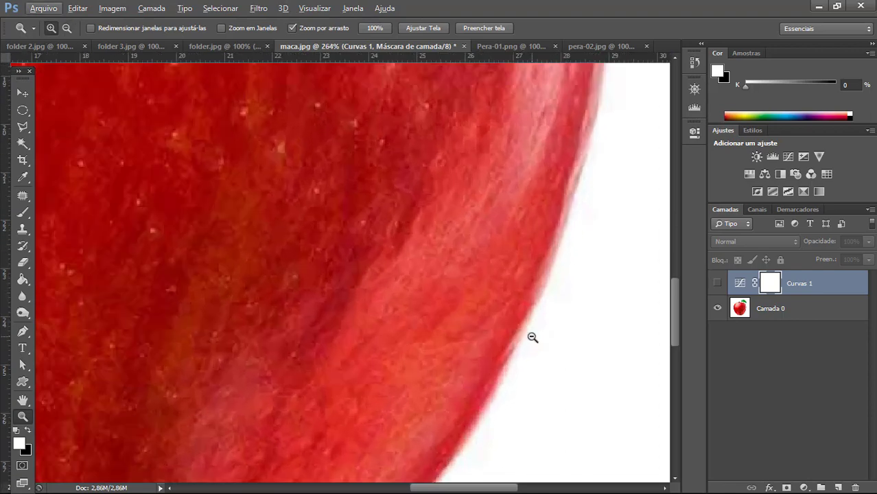
mouse_move(554, 262)
mouse_down()
mouse_move(420, 442)
mouse_move(293, 254)
mouse_move(562, 440)
mouse_up()
drag(458, 330, 503, 364)
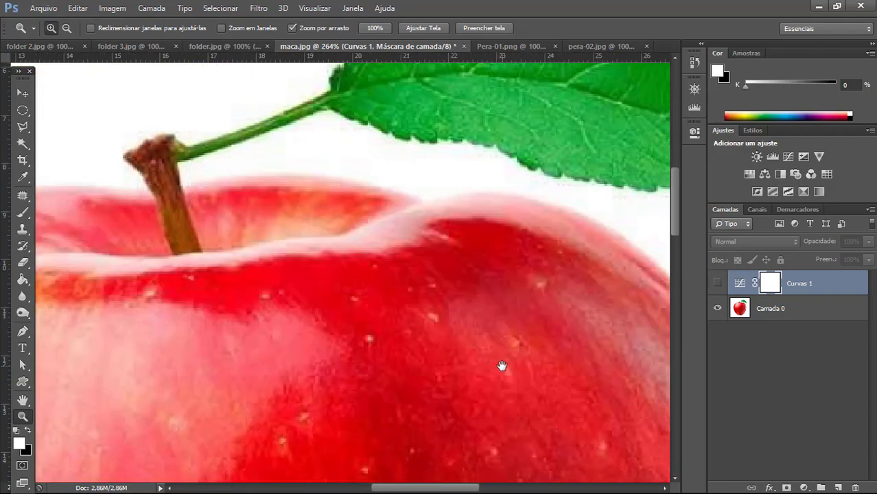
mouse_move(221, 170)
mouse_down()
mouse_move(345, 245)
mouse_move(374, 180)
mouse_up()
drag(385, 338, 413, 262)
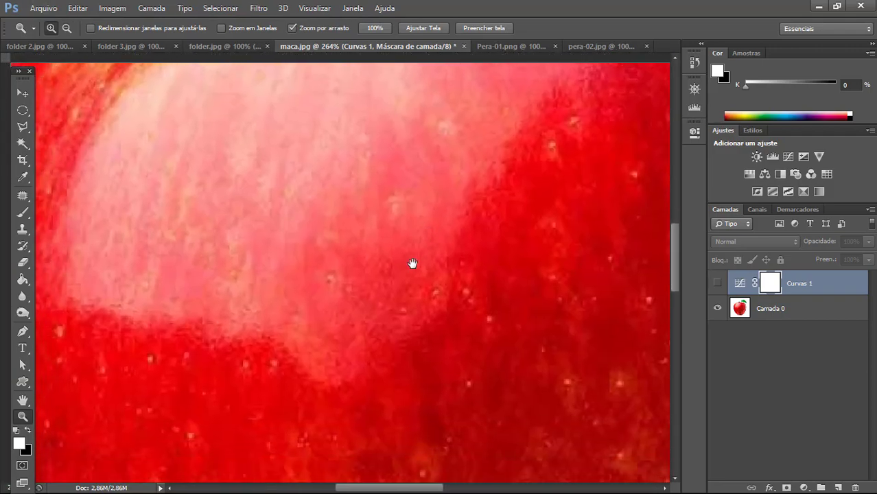
key(ctrl+1)
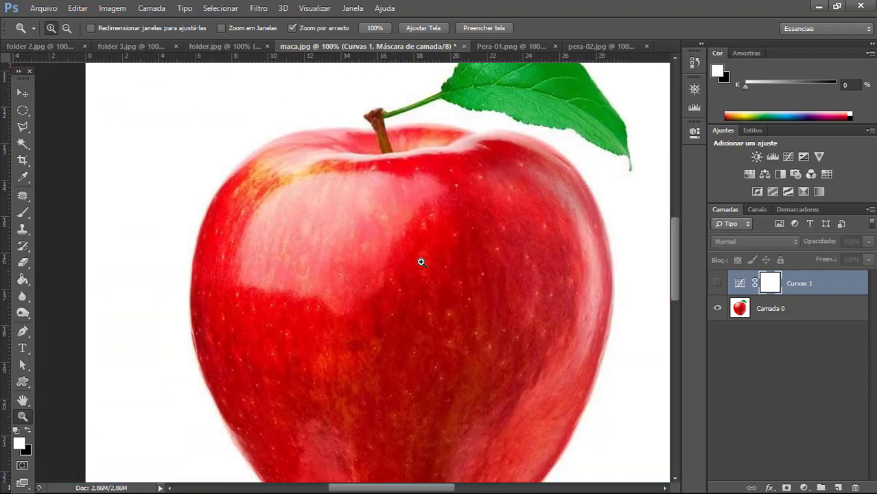
key(ctrl+minus)
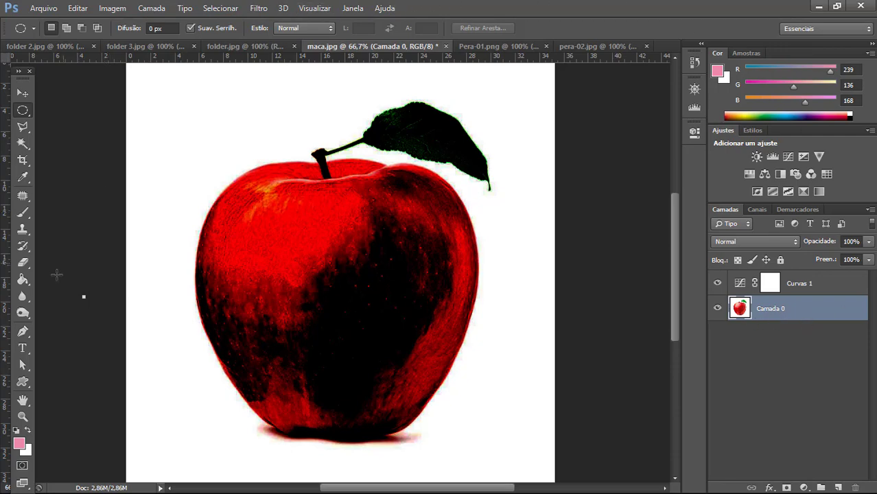
Activate the Pen tool, try its Forma mode and set it back to Demarcador mode.
click(27, 331)
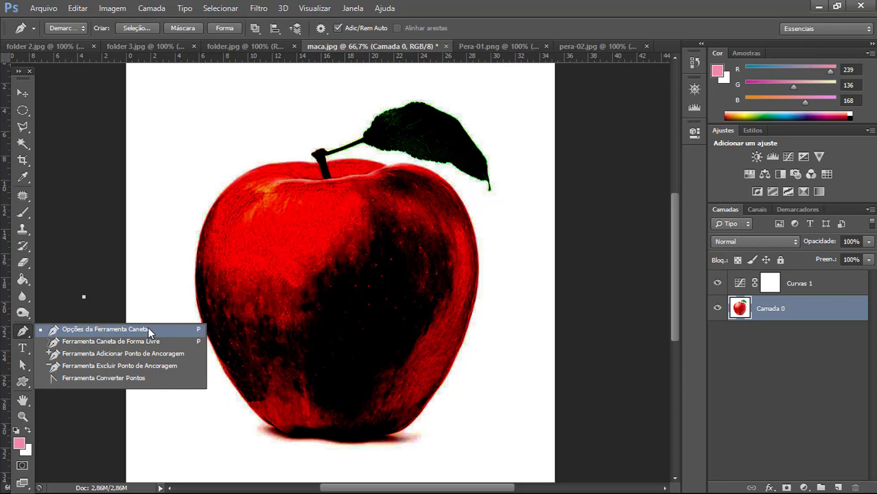
click(83, 29)
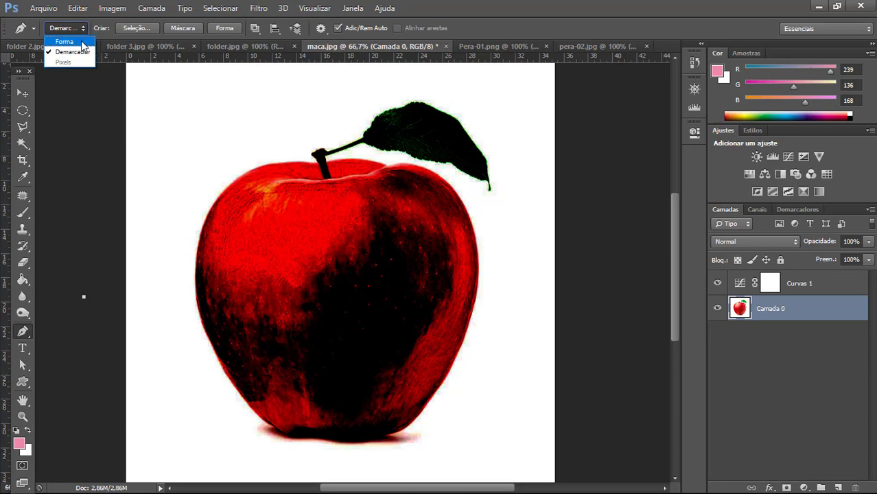
click(64, 41)
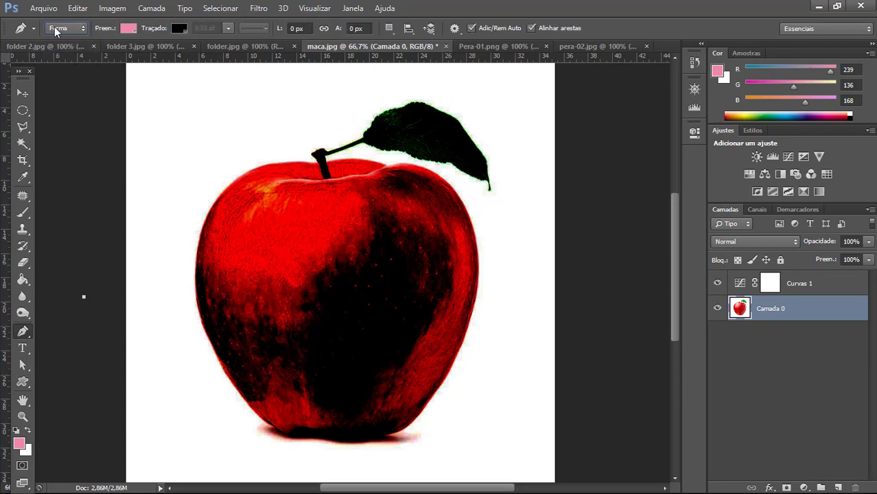
click(82, 28)
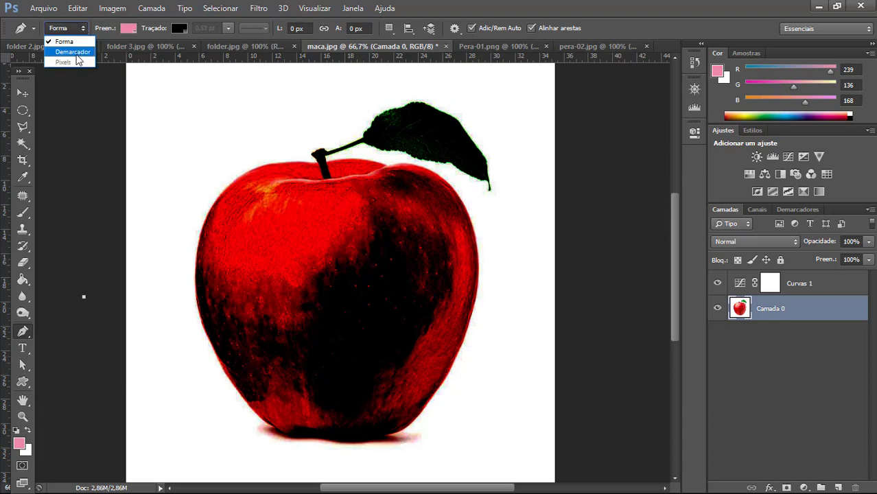
click(77, 53)
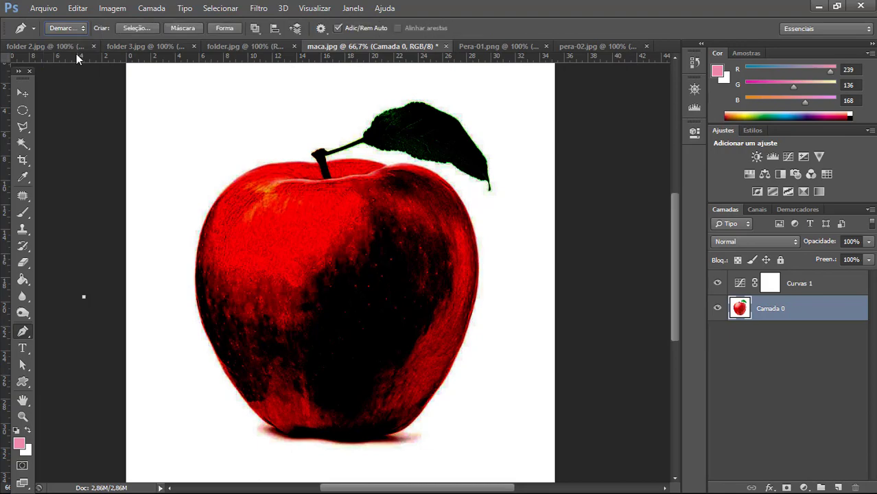
Start the Pen path on the apple's left edge and place anchor points up its curve to the upper-left shoulder.
key(ctrl+plus)
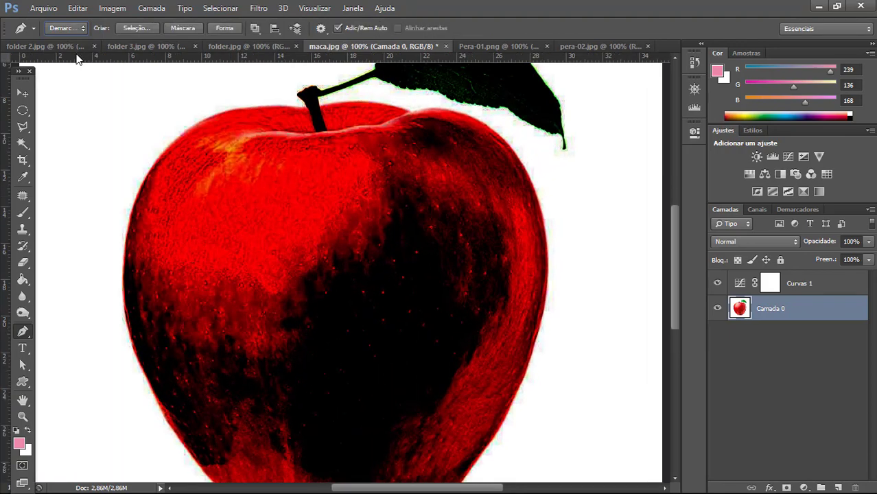
key(ctrl+plus)
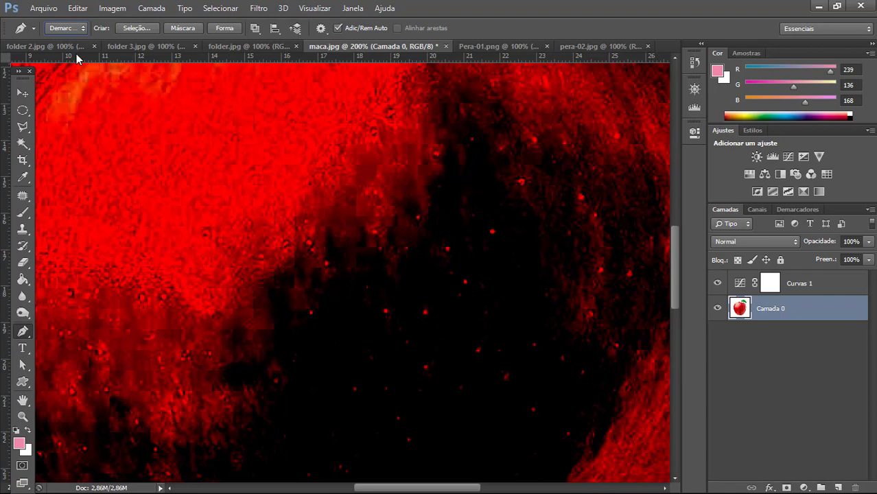
key(ctrl+minus)
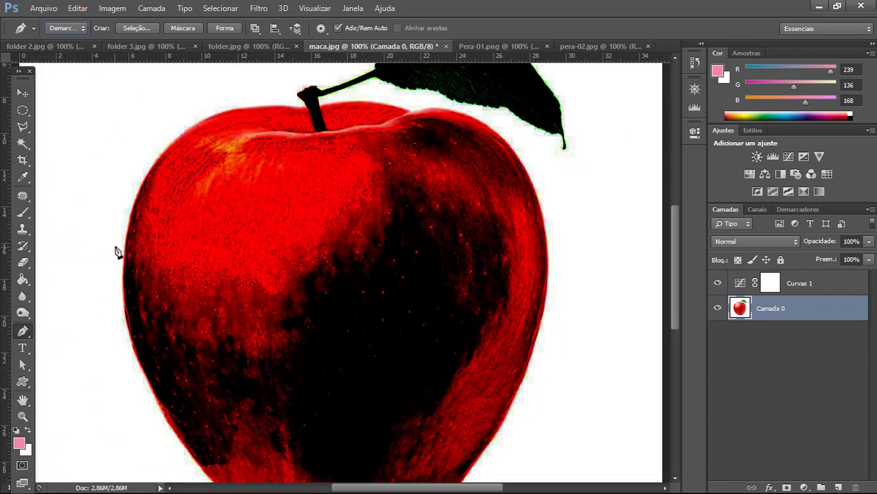
key(ctrl+plus)
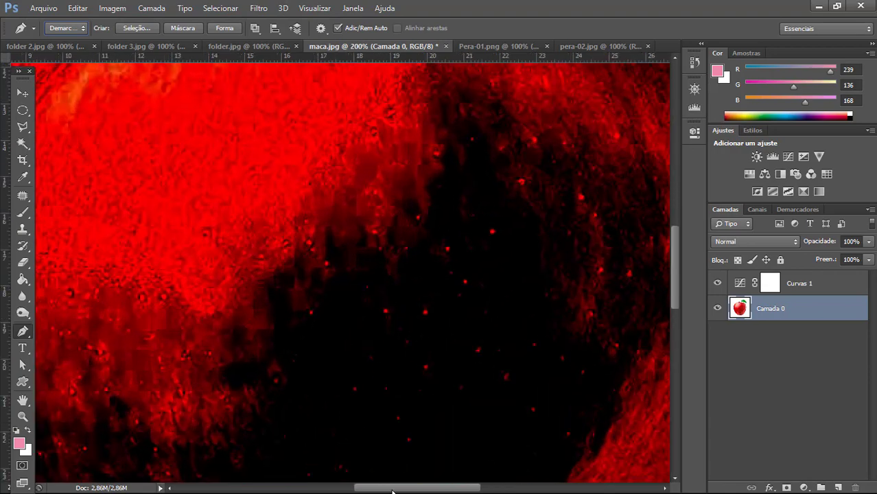
drag(394, 485, 352, 485)
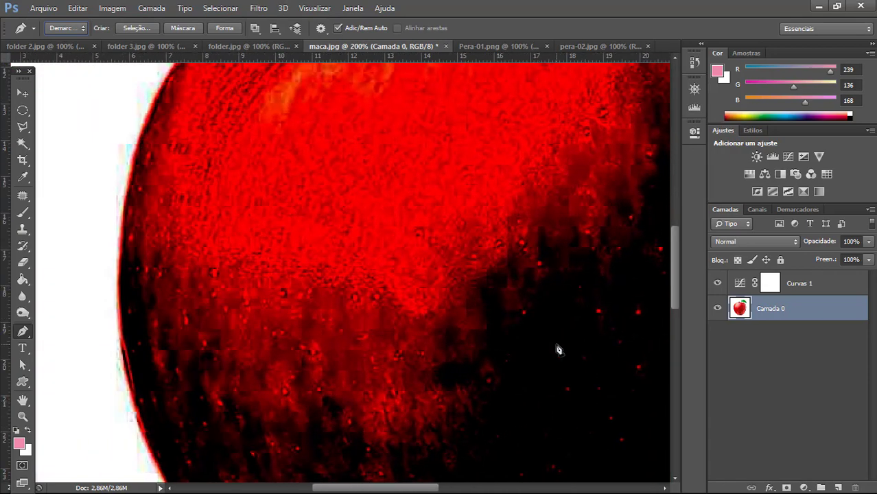
drag(676, 298, 678, 276)
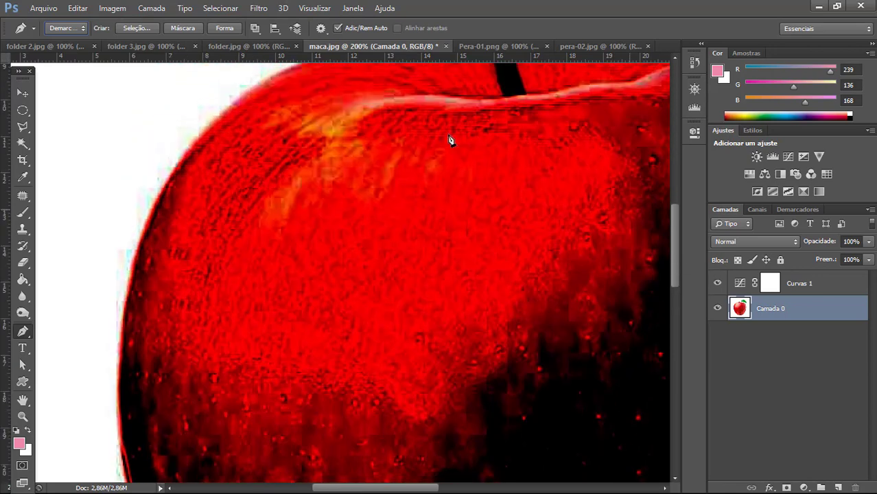
click(125, 298)
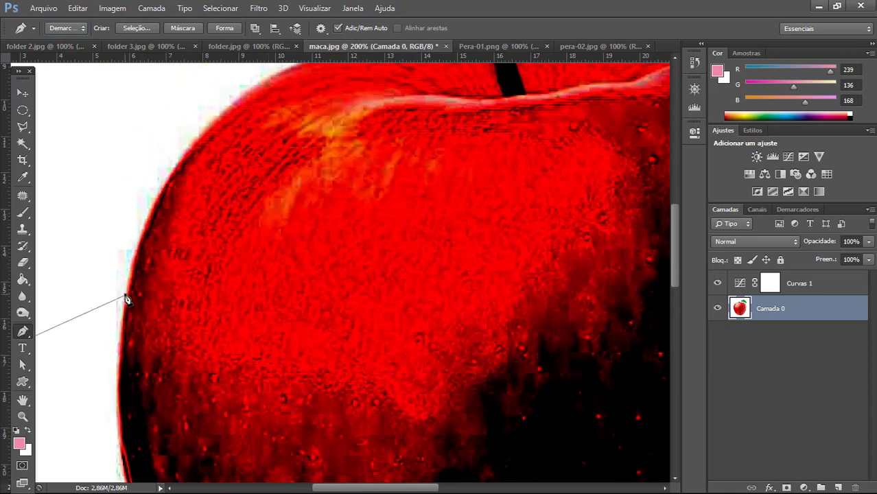
click(142, 236)
click(157, 203)
click(172, 180)
click(193, 151)
Extend the path from the upper-left shoulder over the apple's top edge to the base of the stem.
key(ctrl+plus)
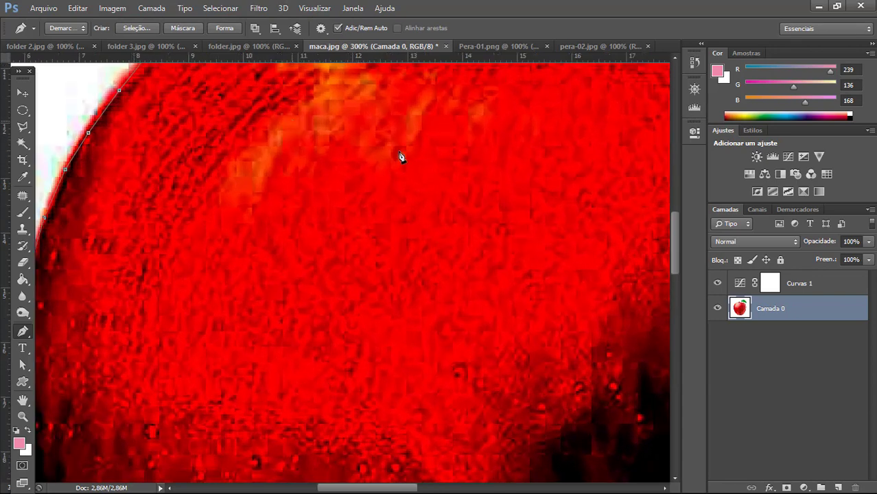
drag(676, 256, 679, 226)
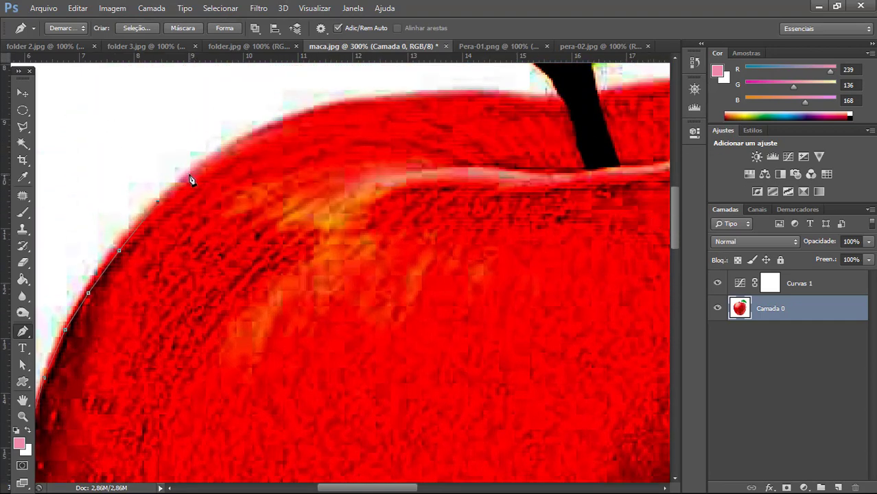
click(211, 153)
click(365, 98)
click(415, 95)
click(462, 90)
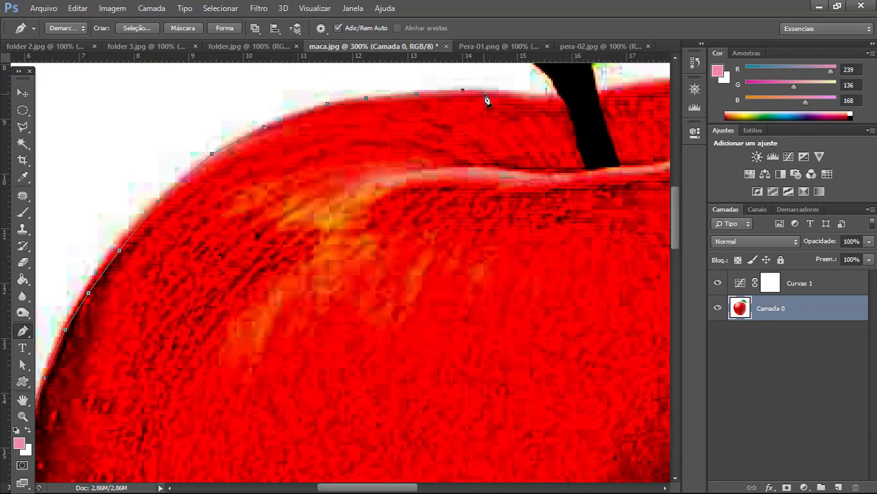
click(534, 97)
scroll(557, 97, up, 1)
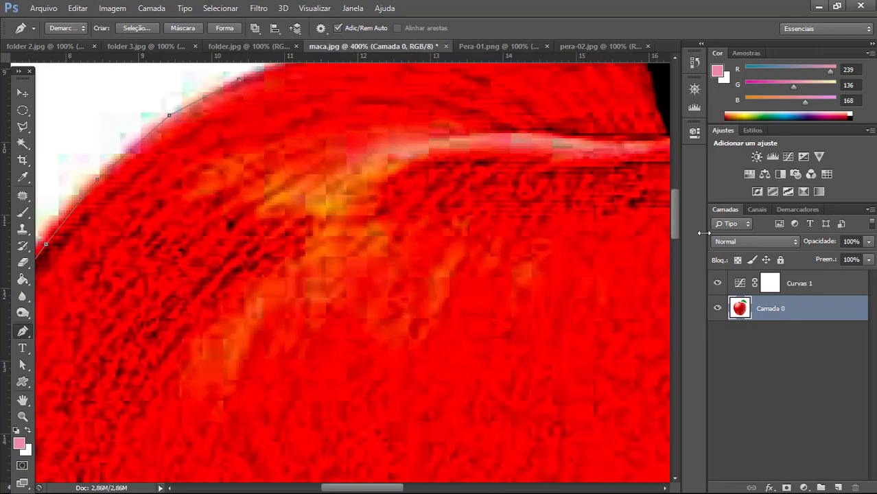
drag(675, 232, 680, 199)
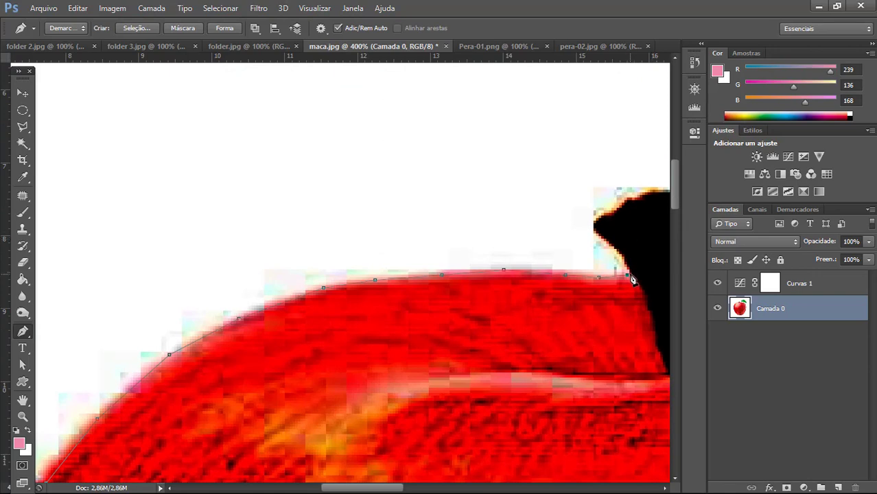
Trace the stem's left side up around its pointed corner and onto its upper edge.
key(ctrl+plus)
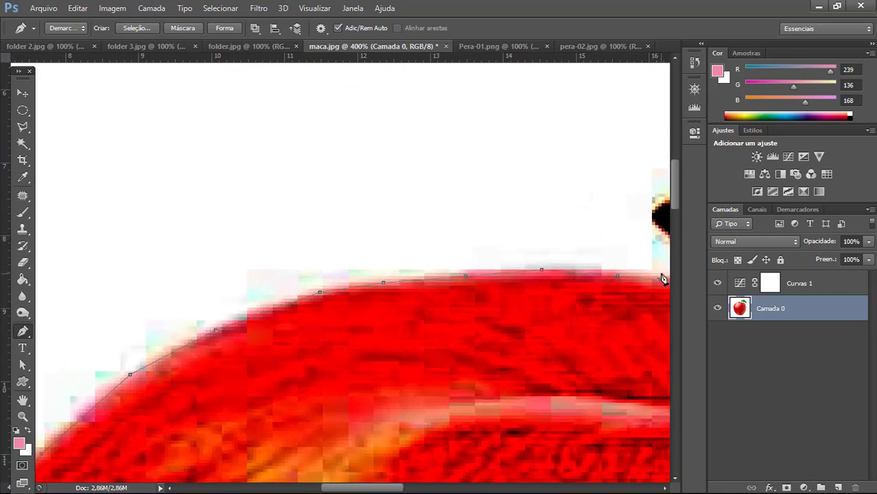
drag(620, 315, 398, 366)
drag(499, 337, 457, 306)
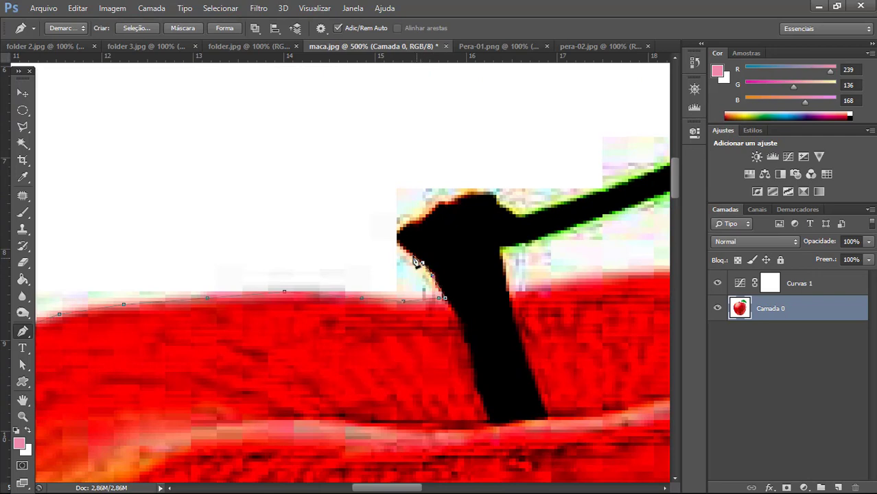
click(409, 250)
click(397, 235)
click(435, 210)
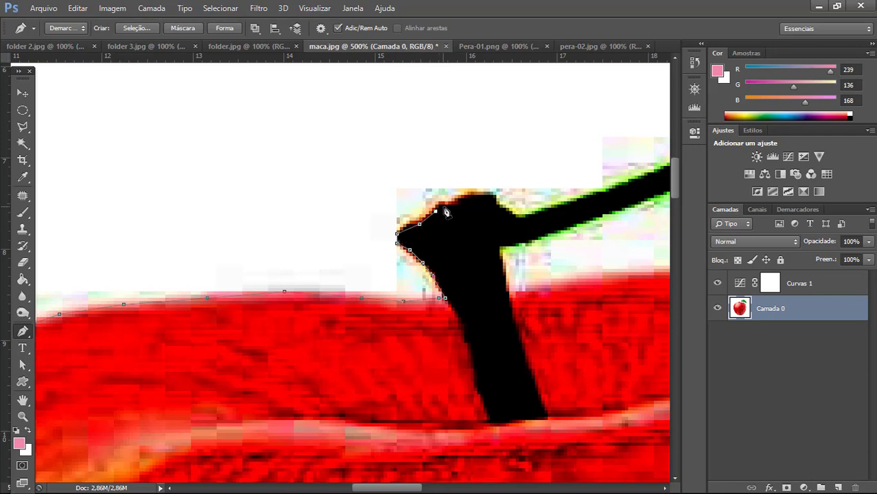
Trace the path over the stem's rounded top and down to where the thin leaf stalk begins.
click(452, 205)
click(459, 201)
click(474, 195)
click(491, 196)
click(501, 205)
click(545, 211)
Trace the upper edge of the thin stalk up to its junction with the leaf.
key(space)
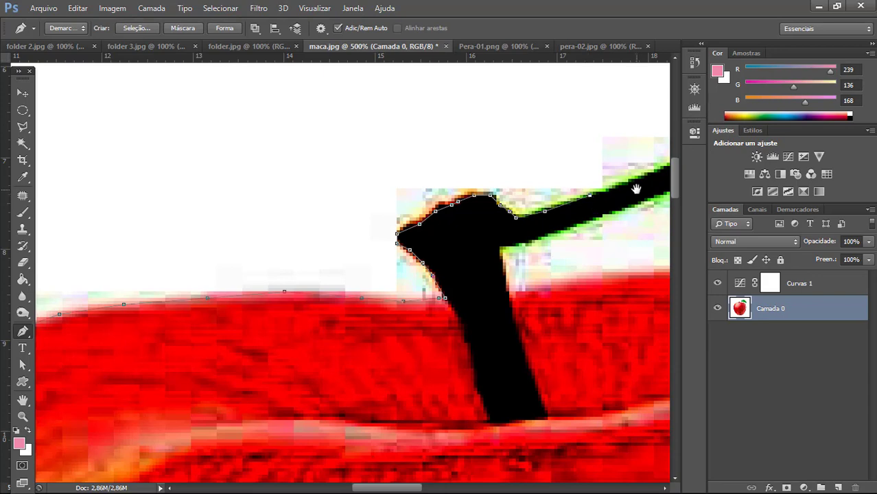
drag(636, 189, 395, 221)
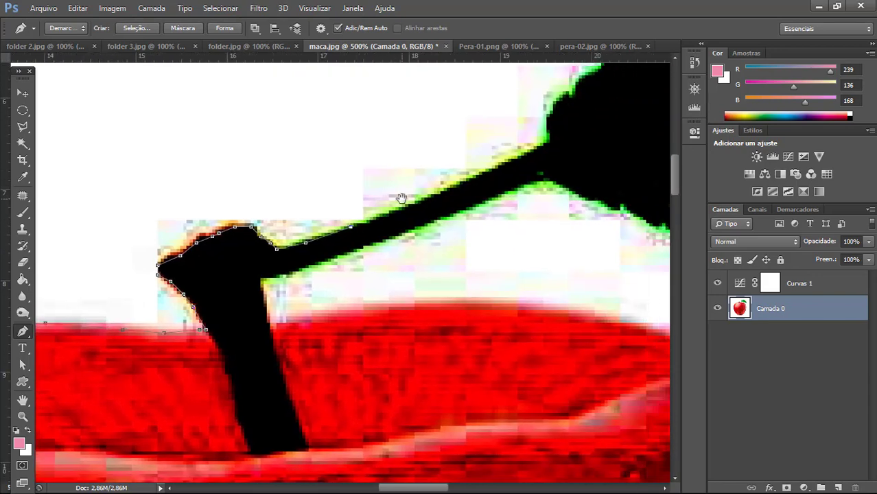
click(399, 211)
click(435, 195)
click(508, 164)
click(531, 153)
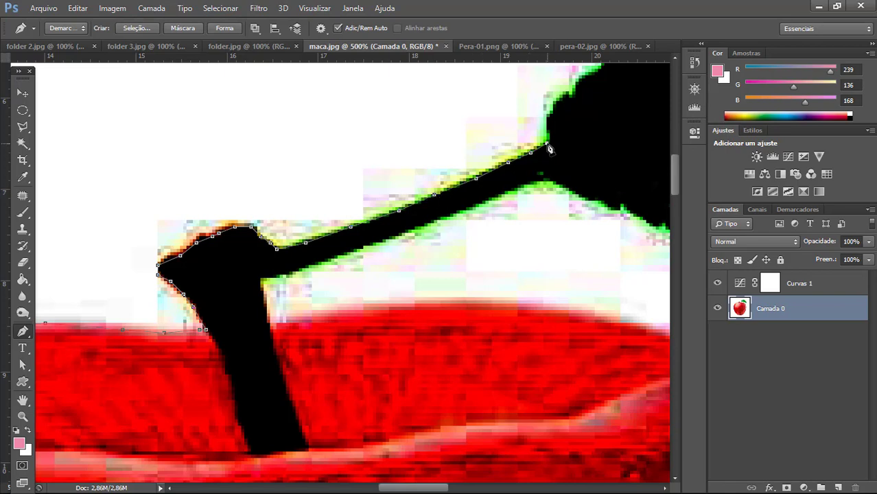
click(545, 145)
Trace the leaf's outline from the stalk junction around its first small bumps on the left side.
scroll(674, 167, up, 2)
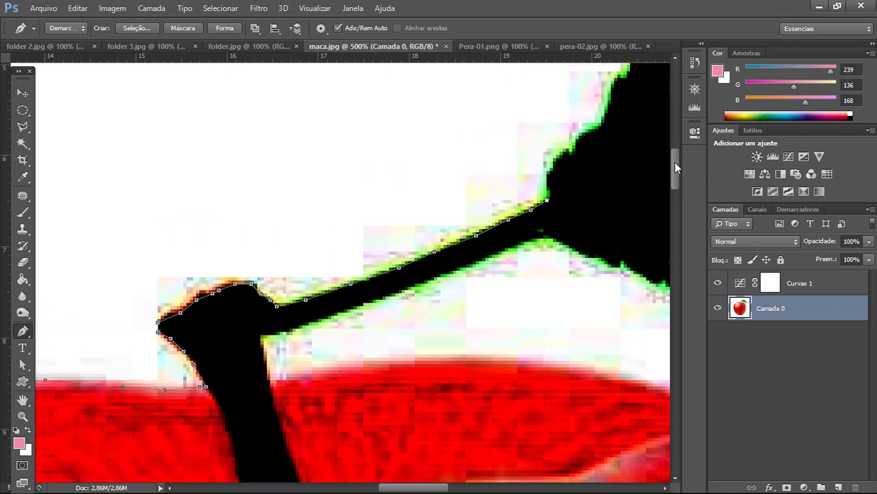
drag(631, 163, 464, 246)
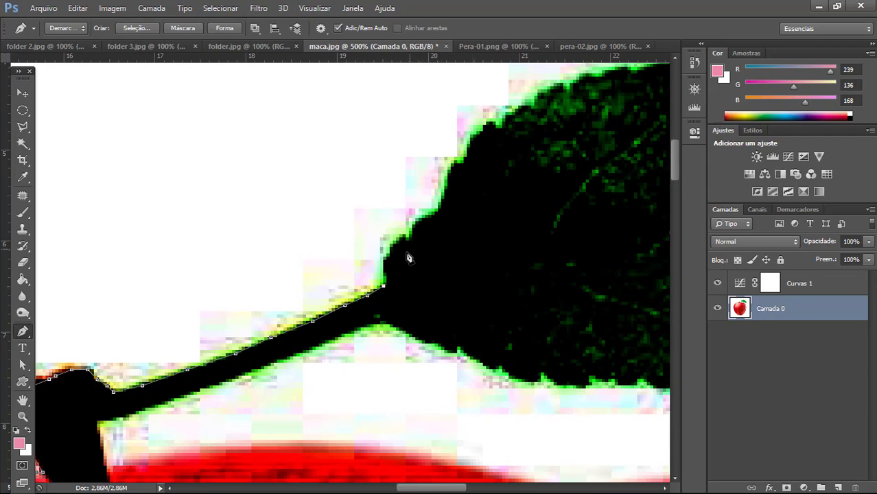
click(387, 266)
click(390, 253)
click(399, 241)
click(405, 234)
click(412, 231)
click(425, 219)
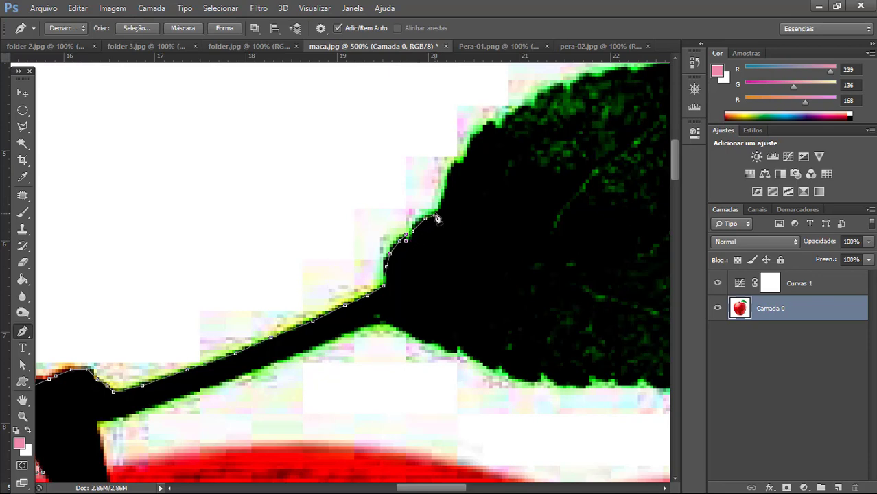
click(441, 199)
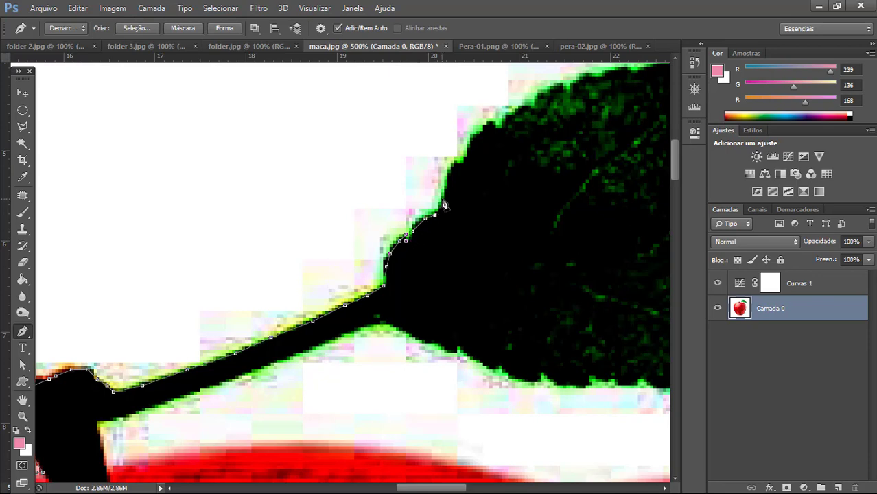
Continue the path up the leaf's steep left edge to the rounded bump at its upper-left corner.
click(452, 168)
click(463, 164)
click(471, 142)
click(487, 125)
click(493, 125)
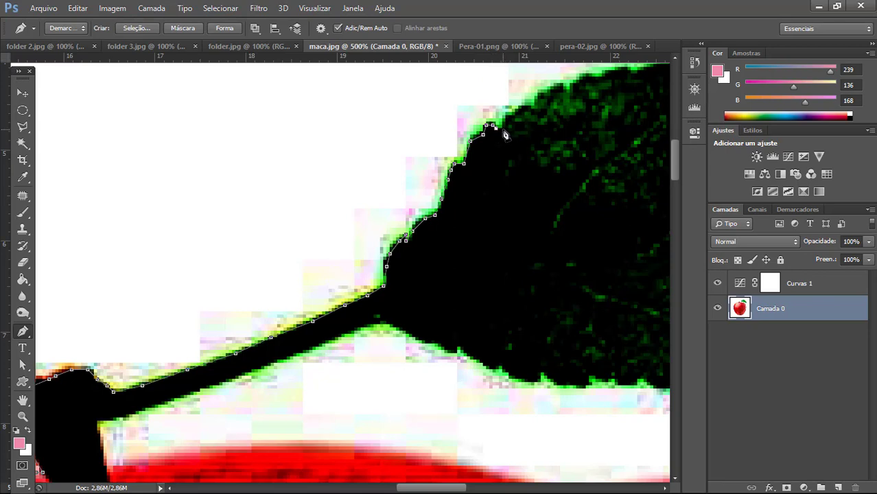
Follow the jagged upper-left edge of the leaf with closely spaced anchor points past the rounded bump.
click(503, 128)
click(509, 115)
click(522, 111)
click(531, 108)
click(541, 94)
click(550, 88)
click(560, 87)
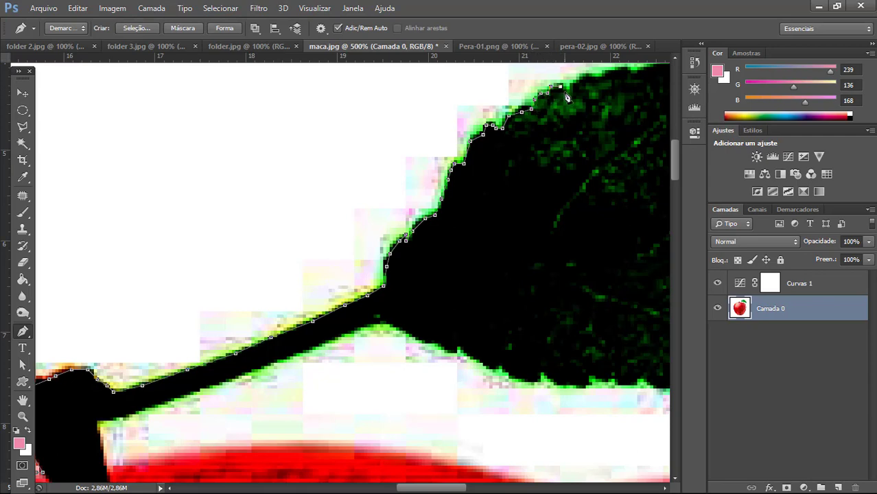
click(570, 88)
click(579, 83)
Trace the gently rising stretch of the leaf's upper edge to the foot of its crest.
drag(671, 160, 672, 149)
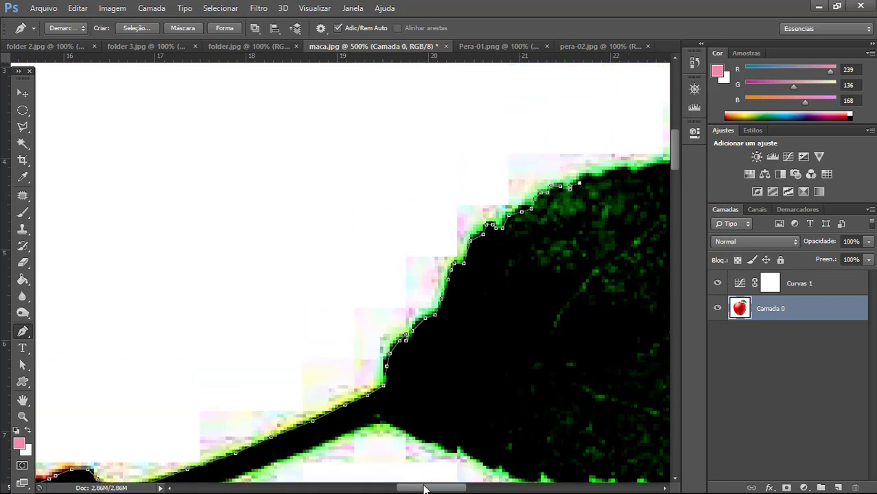
drag(416, 486, 446, 487)
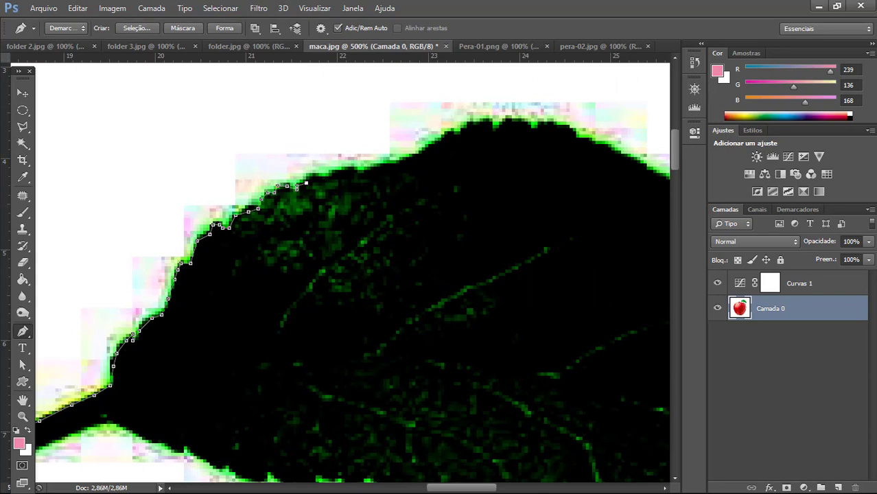
click(313, 178)
click(316, 176)
click(322, 176)
click(335, 173)
click(342, 170)
click(355, 168)
click(392, 160)
click(410, 158)
click(422, 150)
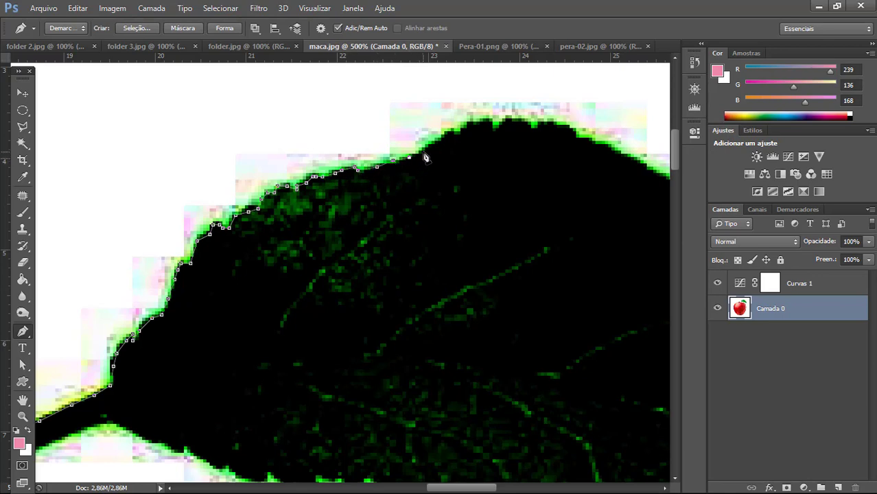
Trace the steeper serrated rise of the leaf's upper edge to the start of its crest.
click(442, 140)
click(451, 131)
click(458, 134)
click(461, 131)
click(467, 122)
click(475, 122)
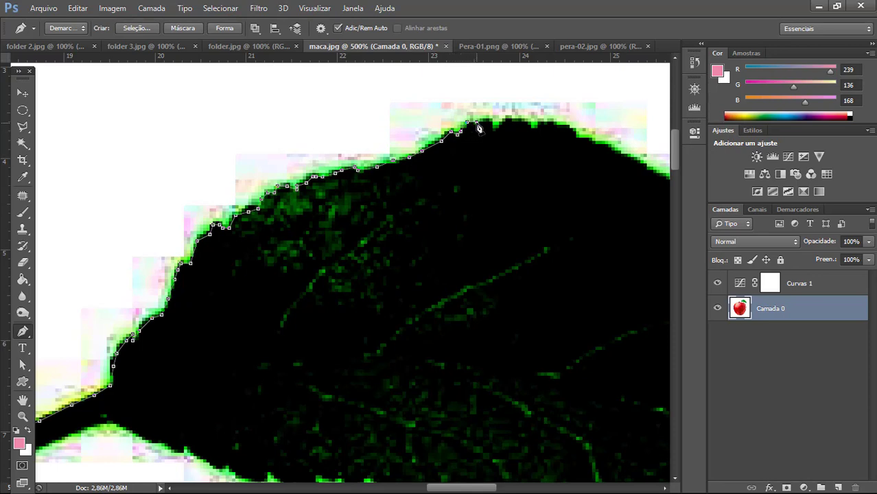
Follow the small notches across the leaf's crest to the point where the edge starts descending.
click(483, 122)
click(496, 128)
click(502, 125)
click(516, 119)
click(527, 128)
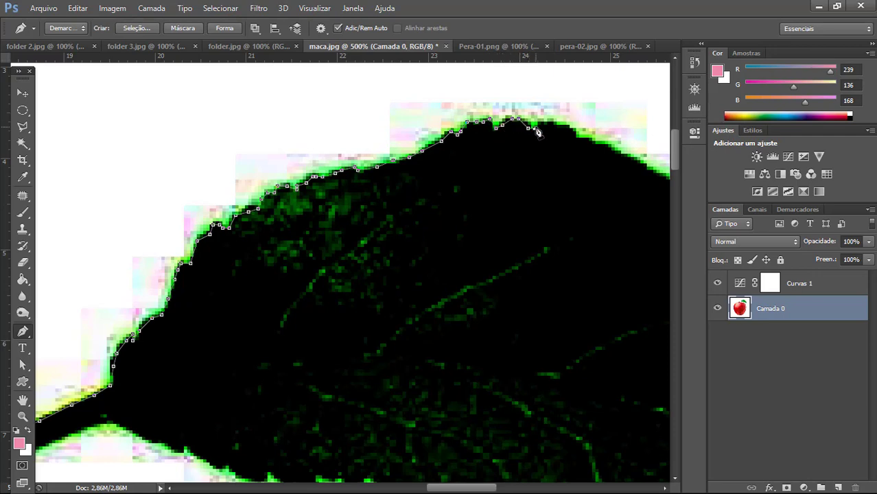
click(540, 125)
click(550, 125)
click(560, 126)
click(575, 133)
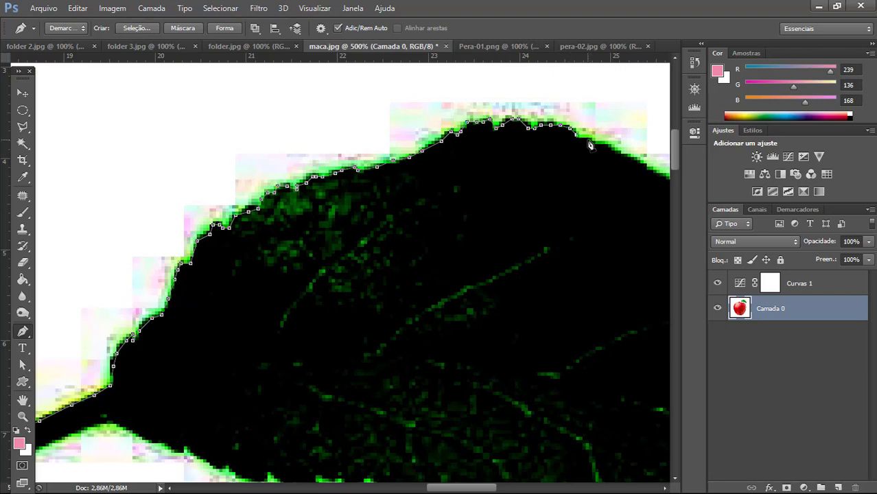
Trace the first part of the leaf's descending upper-right edge beyond the crest.
click(589, 140)
click(598, 146)
click(609, 149)
click(633, 162)
drag(491, 490, 518, 490)
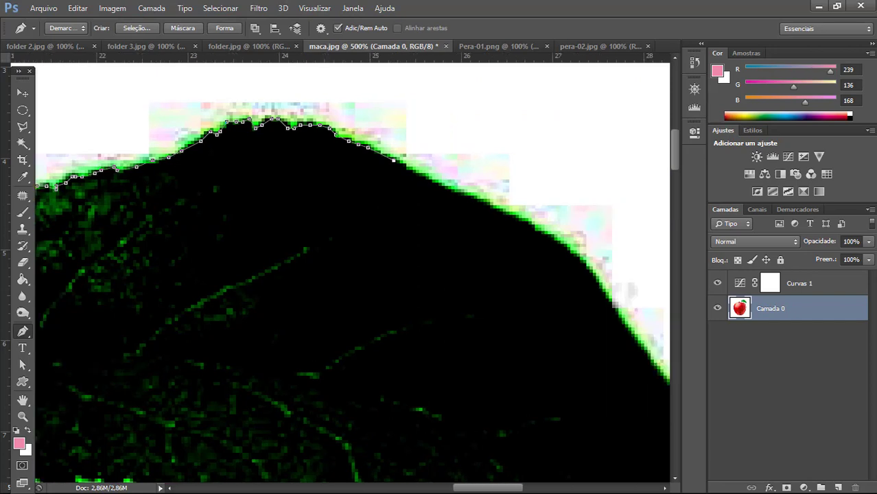
click(432, 183)
Continue the path along the leaf's upper-right edge around its outer bend.
key(ctrl+plus)
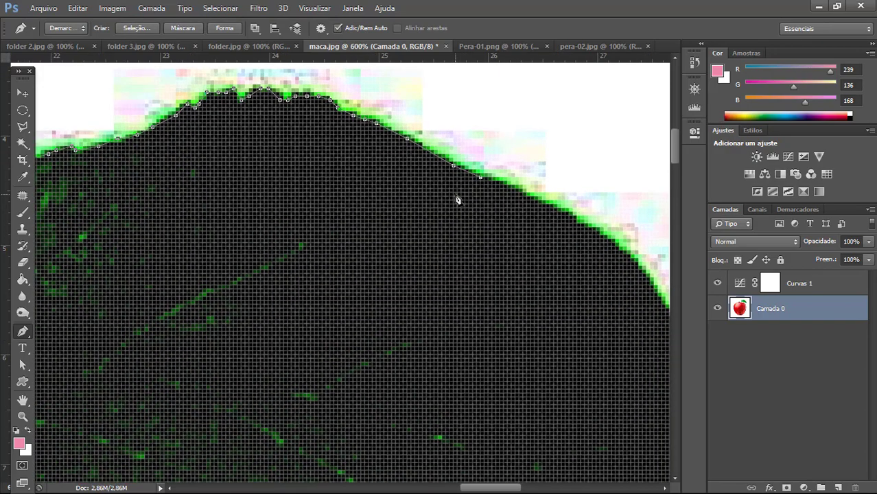
click(523, 192)
click(545, 204)
click(573, 216)
click(596, 235)
click(619, 250)
click(638, 274)
Trace the straight, steep slope of the leaf's right edge below the outer bend.
drag(512, 490, 528, 490)
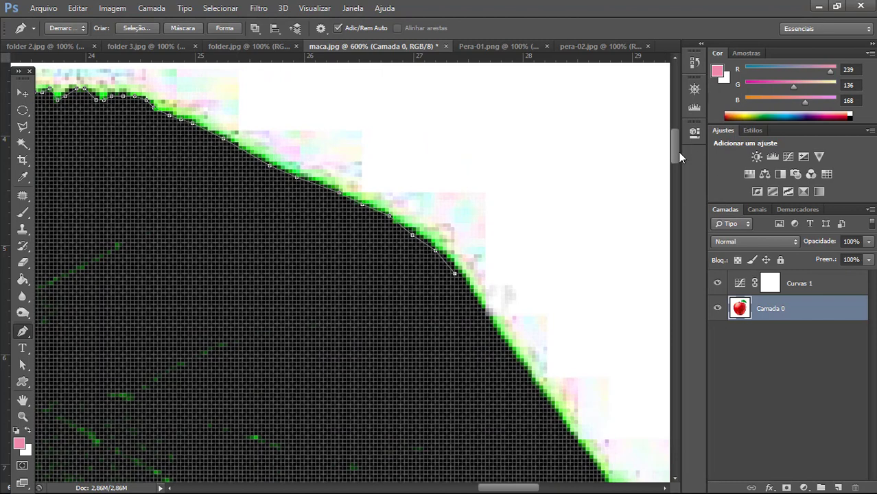
drag(677, 152, 675, 160)
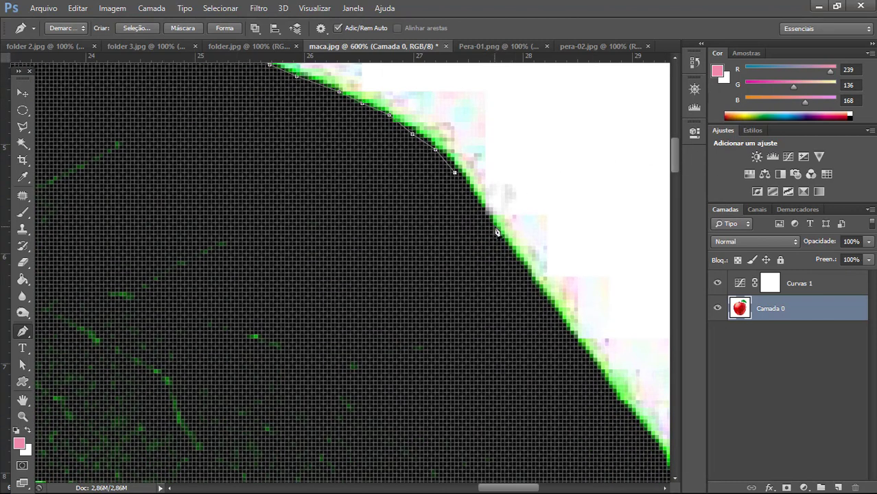
click(543, 298)
click(559, 316)
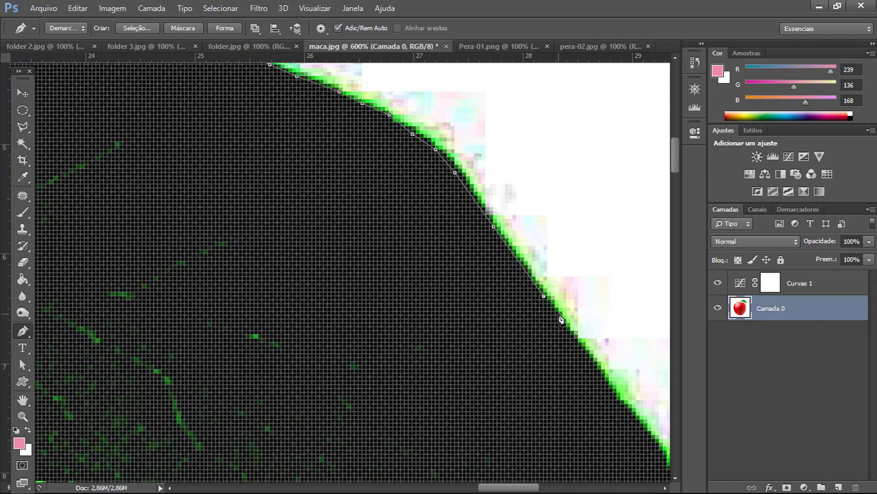
click(586, 355)
click(609, 392)
click(639, 423)
Continue the path down the leaf's right edge to where it curves into the near-vertical stretch.
drag(535, 489, 545, 488)
drag(674, 156, 675, 176)
click(570, 217)
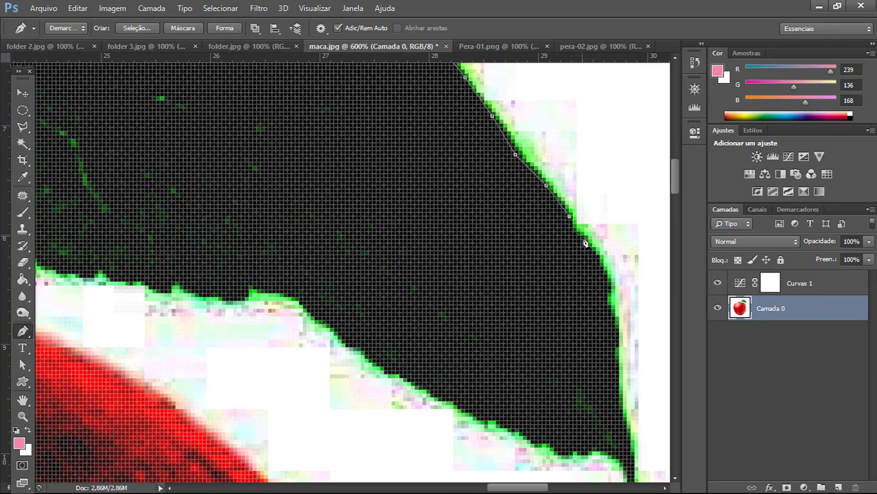
click(573, 228)
click(588, 240)
click(604, 266)
click(608, 275)
Trace the near-vertical stretch of the leaf's right edge down to the base of its narrow tip.
click(612, 282)
click(611, 289)
click(609, 296)
click(613, 313)
click(615, 325)
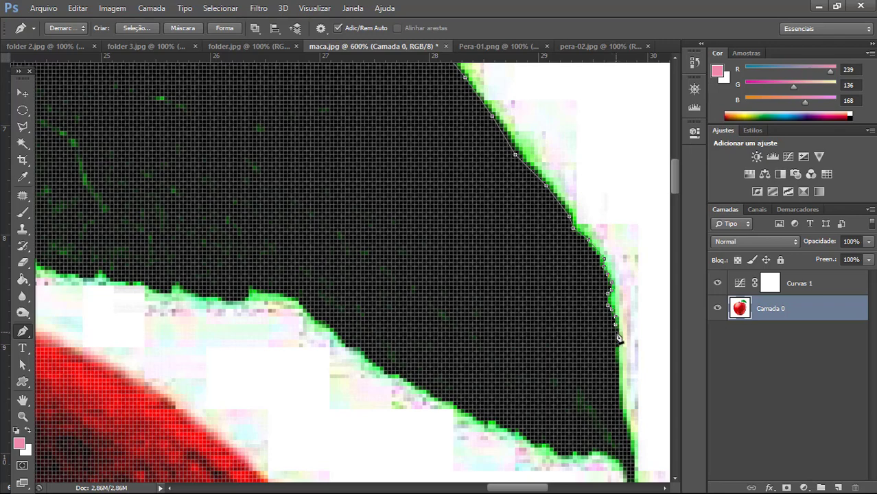
click(615, 333)
click(618, 343)
click(616, 352)
click(616, 364)
click(617, 375)
click(619, 409)
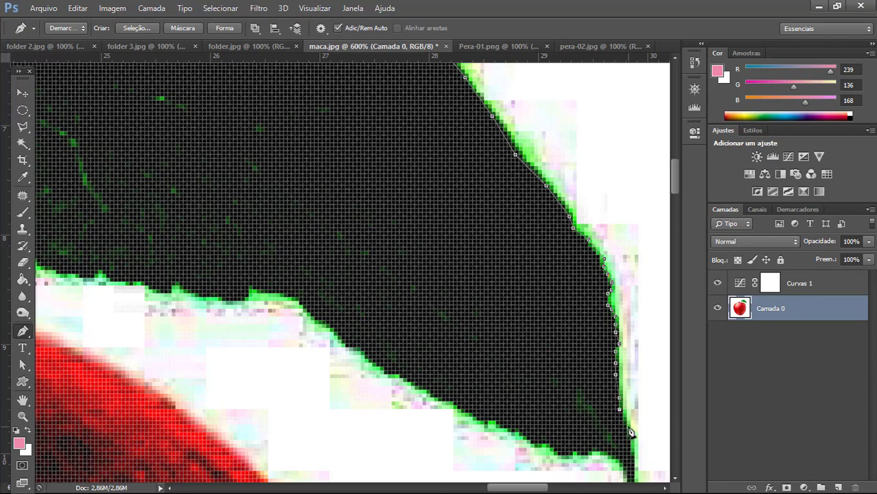
click(630, 437)
Carry the path down the outer side of the leaf's narrow tip and around its blunt end.
drag(675, 185, 673, 198)
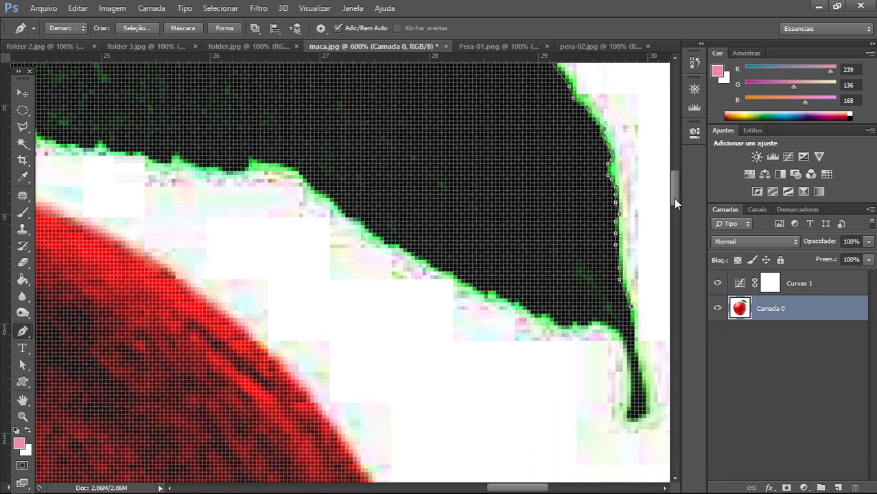
click(634, 345)
click(638, 359)
click(644, 376)
click(646, 384)
click(647, 395)
click(646, 411)
click(635, 422)
click(631, 418)
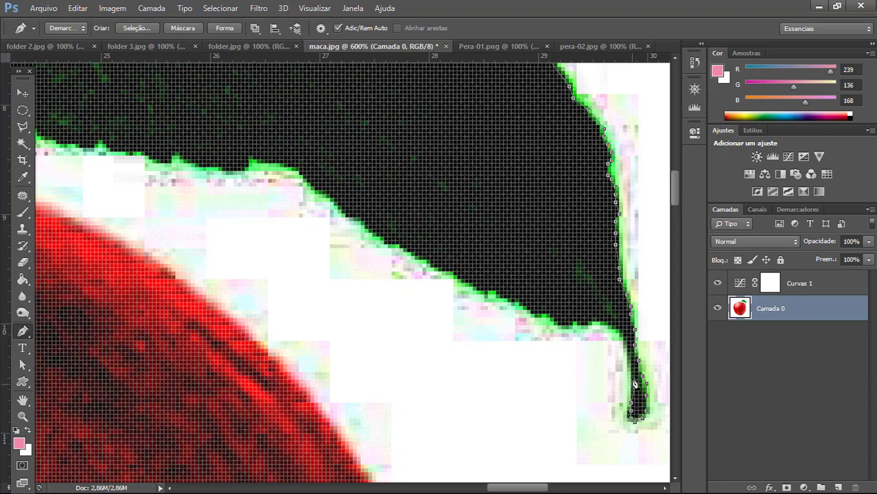
Trace the start of the leaf's lower edge, following its small notches inward from the narrow tip.
click(612, 326)
click(601, 322)
click(591, 323)
click(576, 323)
click(567, 328)
click(538, 318)
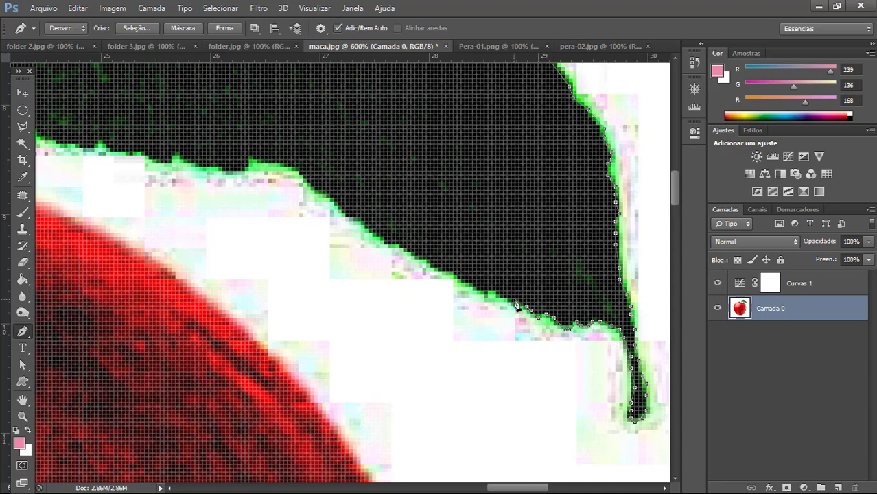
Follow the leaf's rising lower edge up the diagonal slope to about the middle of the slope.
click(514, 301)
click(484, 292)
click(472, 283)
click(454, 276)
click(445, 272)
click(434, 267)
click(420, 263)
click(410, 255)
click(400, 250)
click(387, 243)
click(373, 230)
click(365, 221)
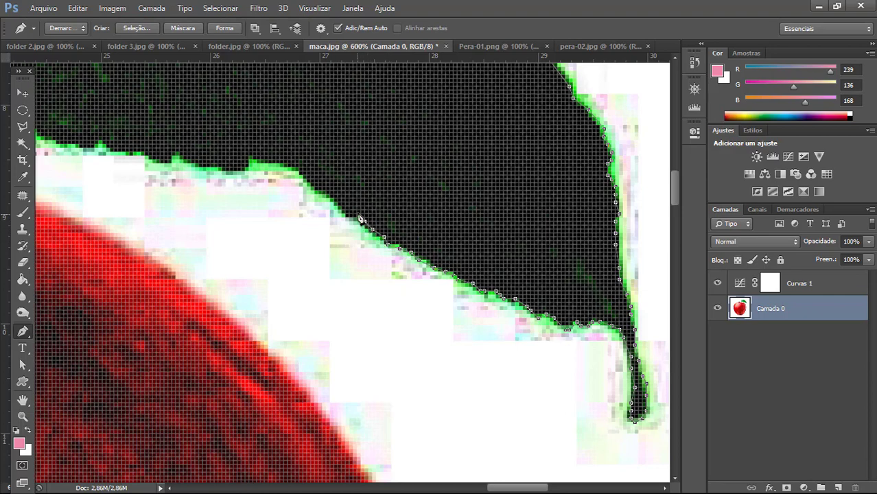
click(357, 214)
click(350, 214)
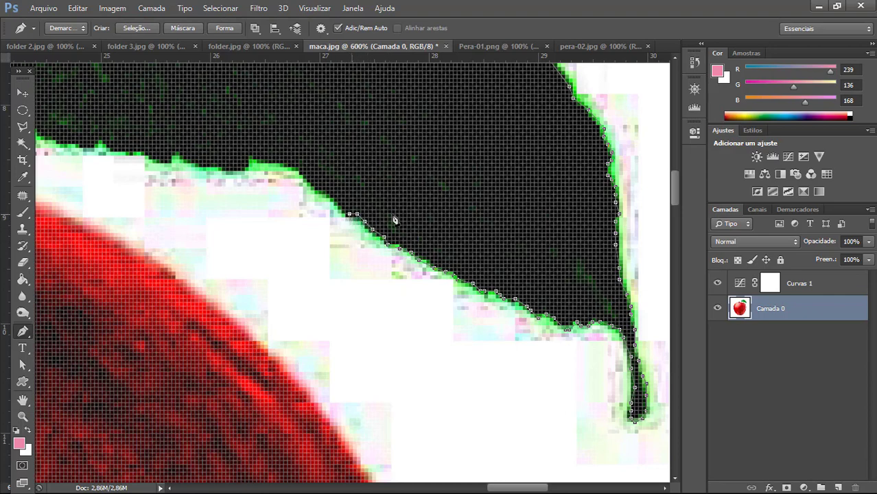
click(337, 203)
click(326, 191)
click(315, 186)
click(304, 176)
click(295, 168)
scroll(536, 243, up, 2)
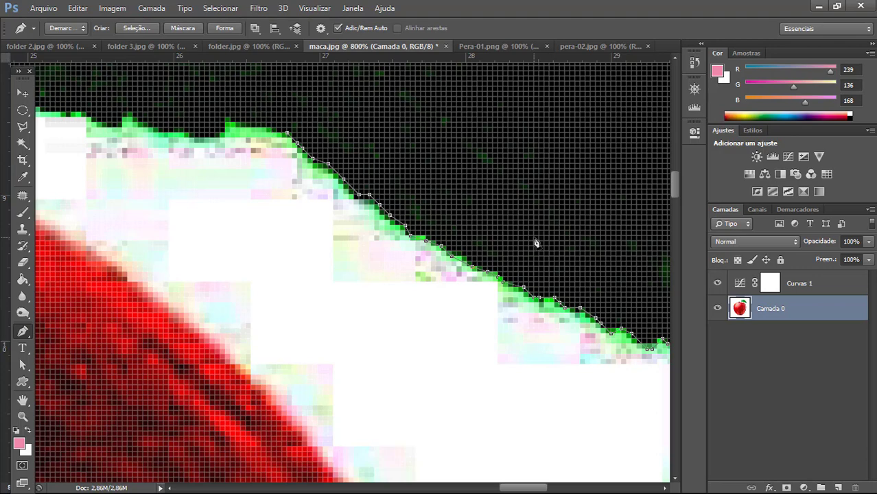
key(ctrl+plus)
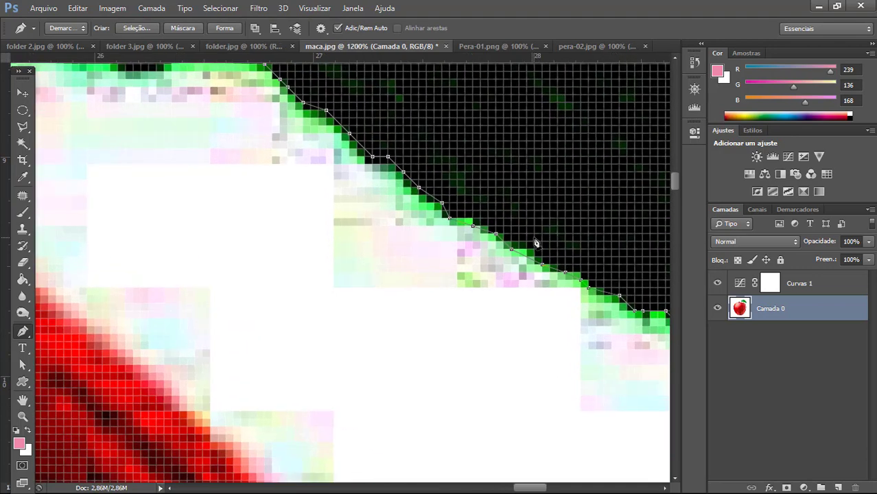
scroll(676, 172, up, 5)
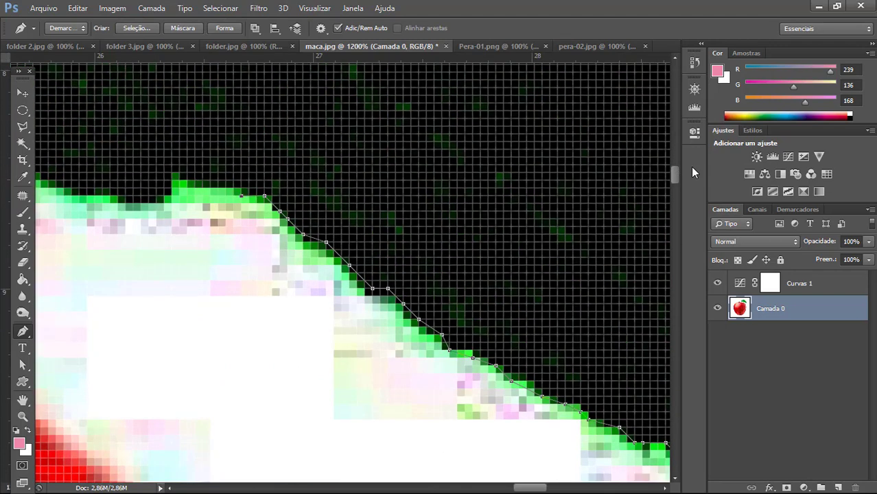
key(ctrl+plus)
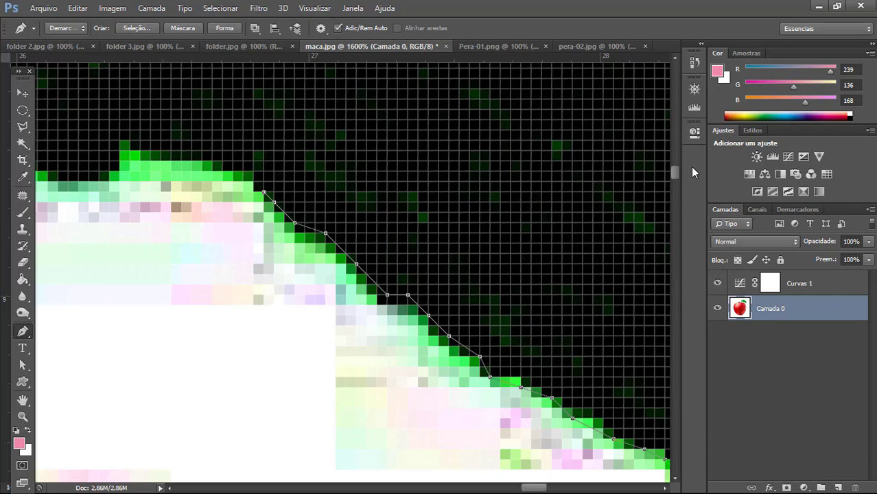
key(ctrl+z)
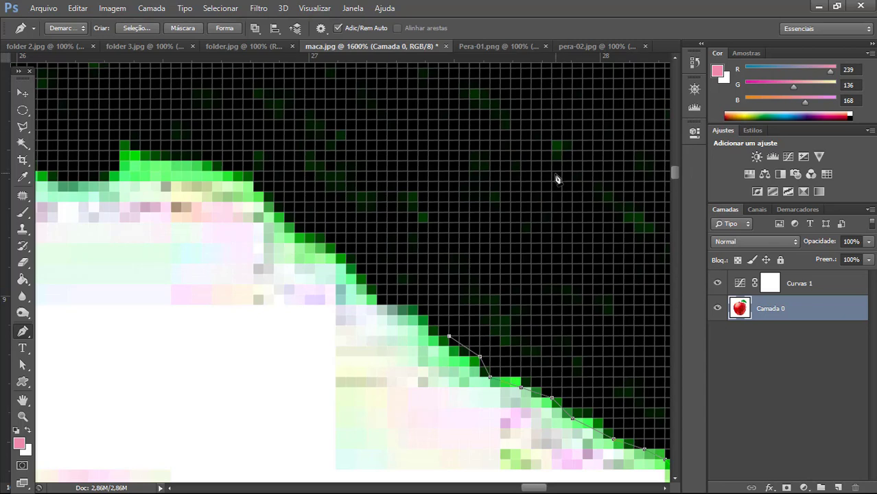
Trace the upper part of the lower edge's diagonal slope pixel by pixel at 1600% zoom.
click(428, 336)
click(397, 305)
click(377, 295)
click(365, 272)
click(346, 255)
click(325, 243)
click(304, 233)
click(284, 223)
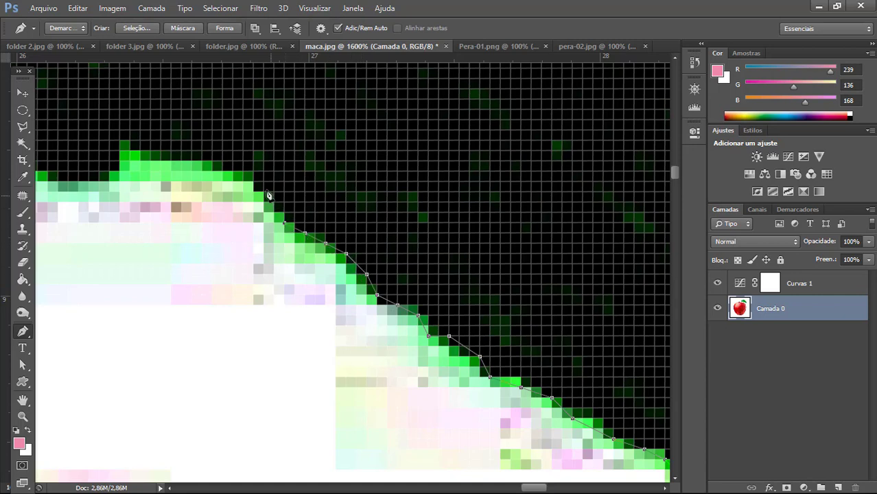
Trace around the corner above the diagonal slope and over the raised lip to the foot of its tooth.
click(264, 192)
click(253, 171)
click(223, 162)
click(181, 161)
click(150, 150)
click(129, 140)
click(119, 141)
click(109, 171)
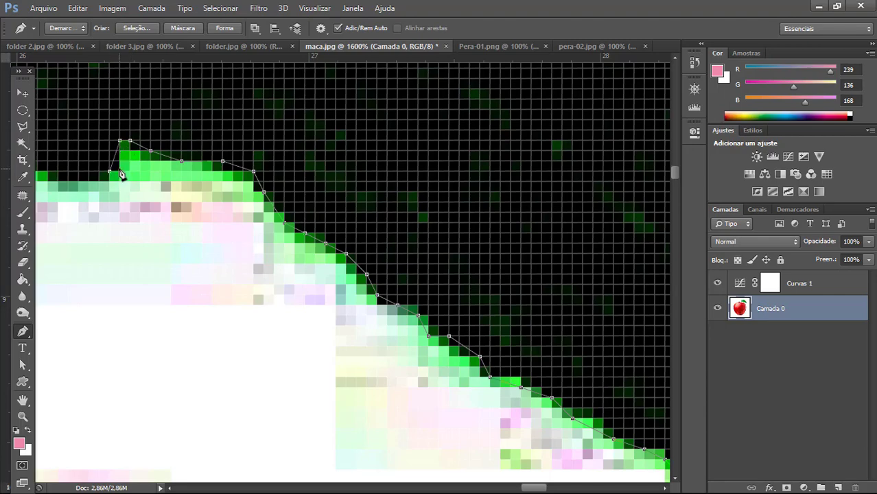
Continue along the flatter lower edge beyond the raised lip, going around the next small tooth.
key(ctrl+minus)
key(ctrl+minus)
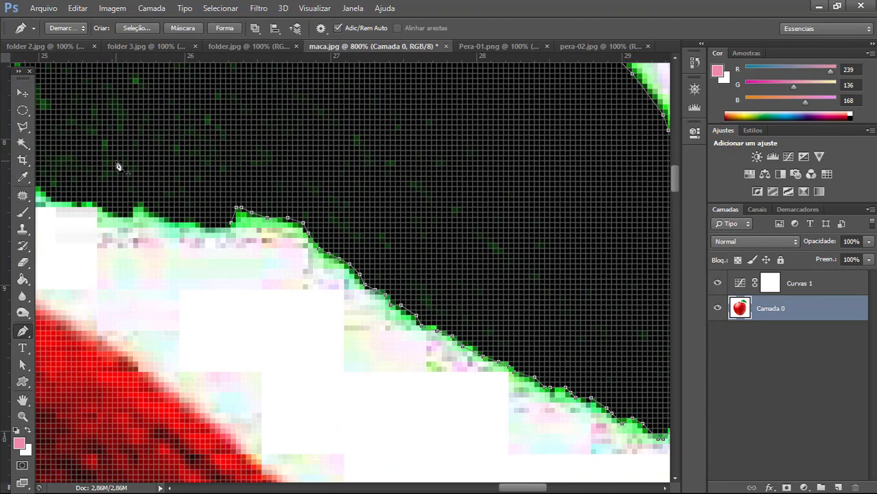
click(216, 227)
click(200, 223)
click(175, 218)
click(148, 213)
click(133, 204)
click(127, 217)
click(92, 203)
click(72, 203)
Trace the leaf's lower edge around the small pointed tooth just past the flat stretch.
key(ctrl+minus)
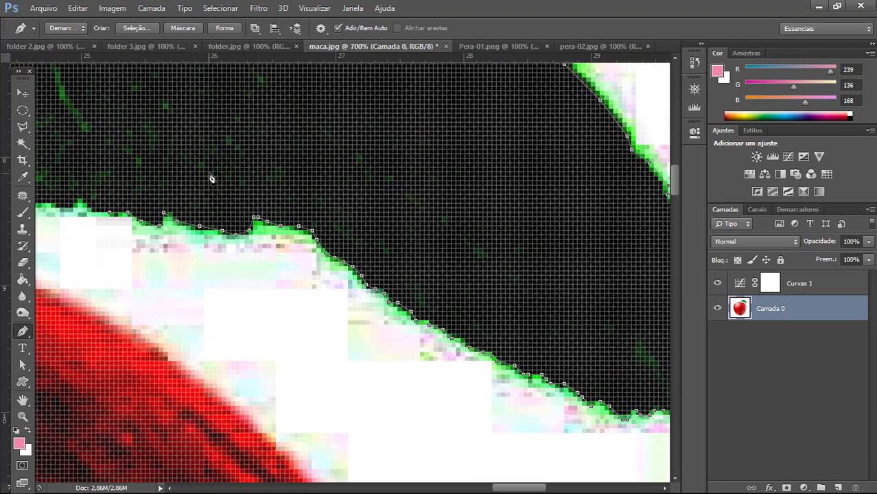
drag(160, 246, 386, 290)
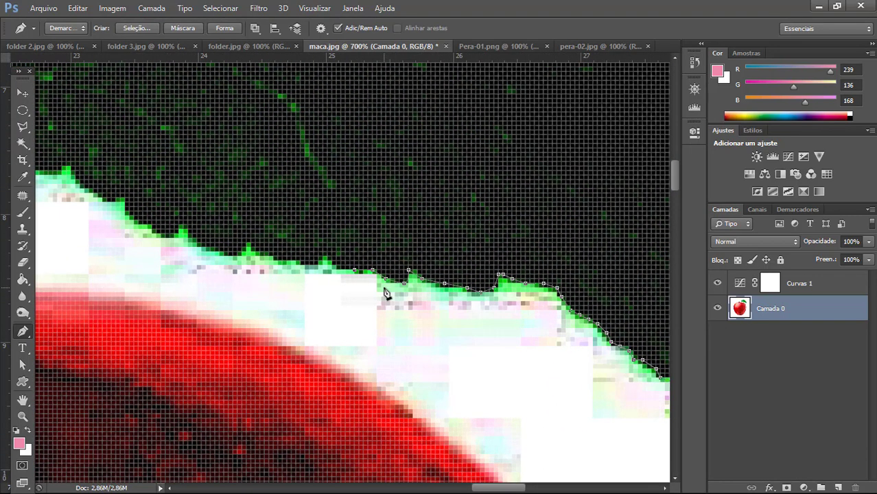
key(ctrl+plus)
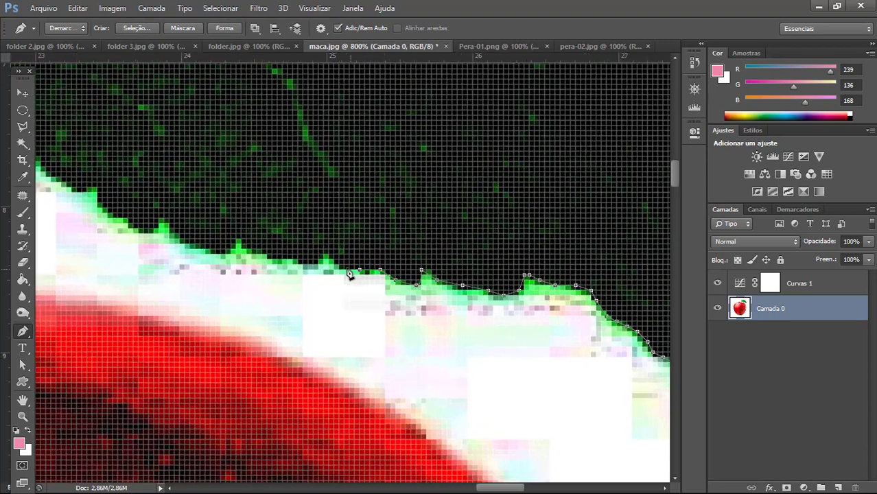
click(334, 265)
click(324, 255)
click(316, 264)
click(292, 265)
Follow the lower edge up to the next pointed tooth and around it to its far foot.
click(277, 260)
click(255, 255)
click(246, 244)
click(237, 240)
click(229, 247)
click(220, 253)
Trace the rising lower edge to the peak of the following tooth.
click(204, 249)
click(189, 239)
click(179, 232)
click(170, 223)
click(159, 218)
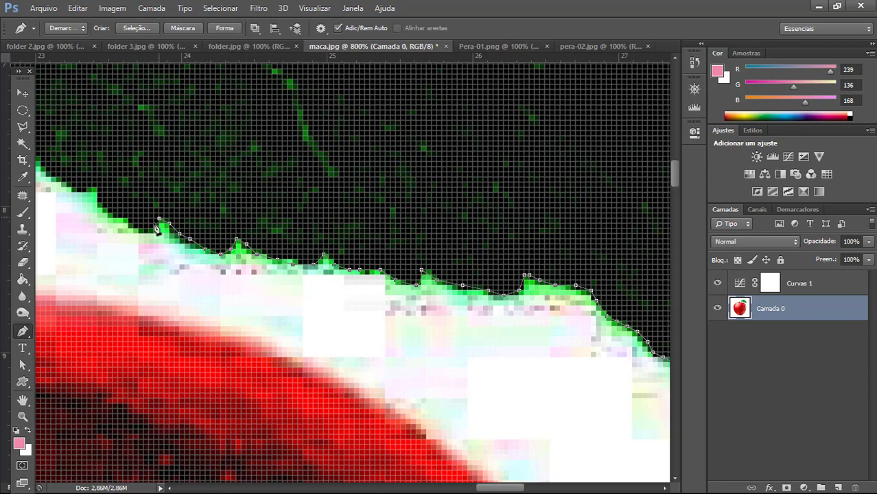
Continue from that tooth up the steep section of the lower edge and onto the small ledge above.
click(133, 223)
click(118, 214)
click(103, 202)
click(97, 187)
click(82, 187)
click(71, 182)
Trace the lower edge beyond the ledge and around the large tooth where it levels out.
drag(75, 165, 374, 258)
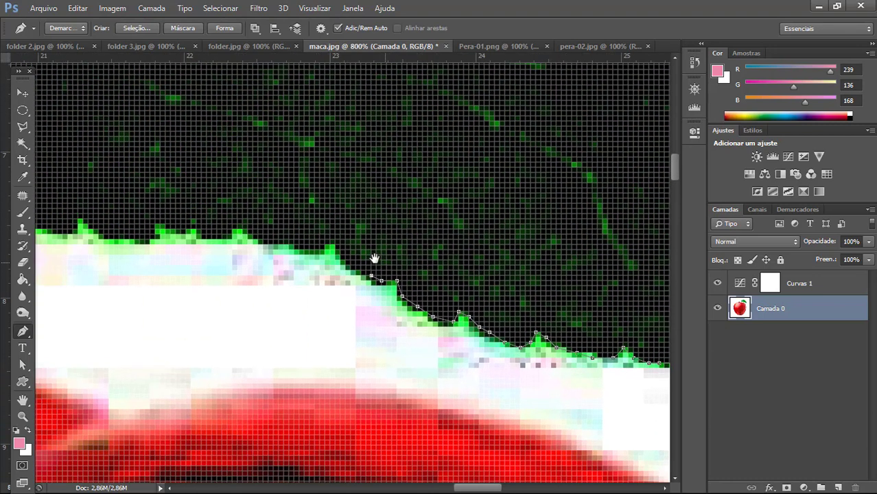
click(361, 270)
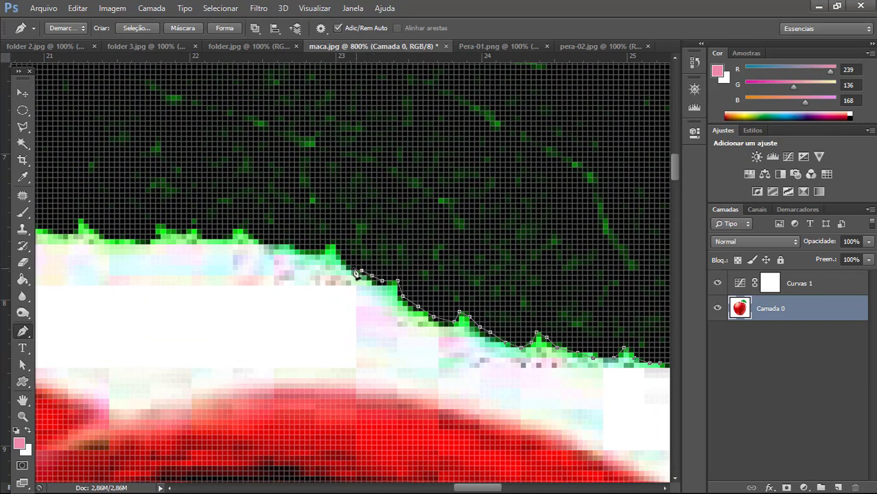
click(346, 265)
click(341, 257)
click(331, 244)
click(320, 250)
click(316, 255)
Follow the nearly level lower edge over the slight bump and around the next broad tooth.
click(299, 255)
click(284, 240)
click(274, 249)
click(259, 245)
click(248, 234)
click(239, 230)
click(228, 234)
Trace around the two adjacent teeth and onto the flat stretch beyond them.
click(212, 239)
click(202, 235)
click(197, 225)
click(187, 234)
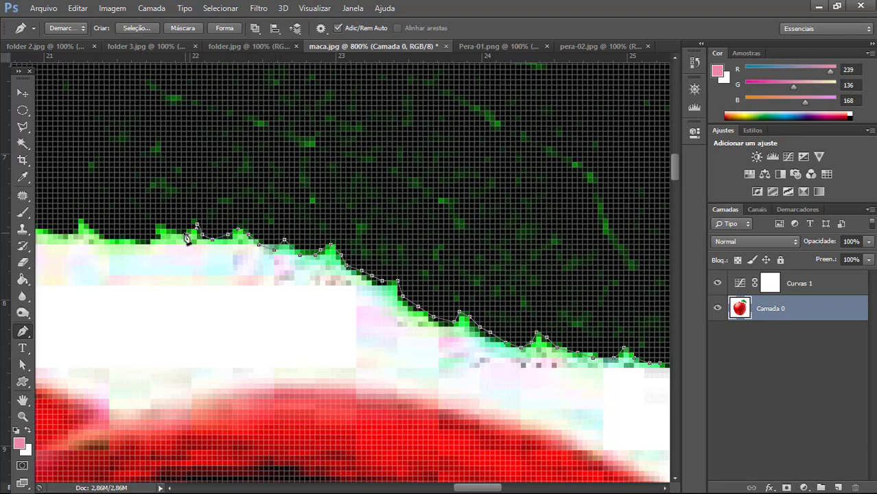
click(171, 228)
click(155, 224)
click(151, 239)
click(130, 240)
Trace the rest of the flat stretch and around the isolated tooth nearer the stem.
drag(133, 251, 385, 288)
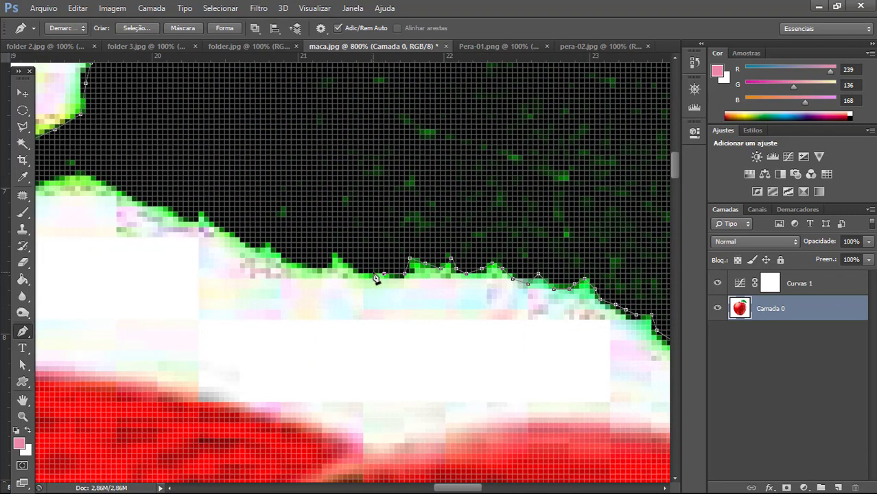
click(373, 274)
click(363, 273)
click(348, 263)
click(332, 254)
click(308, 264)
Follow the lower edge as it climbs toward the stem and around the tip of the next tooth.
click(282, 253)
click(251, 243)
click(235, 238)
click(219, 227)
click(199, 212)
click(193, 217)
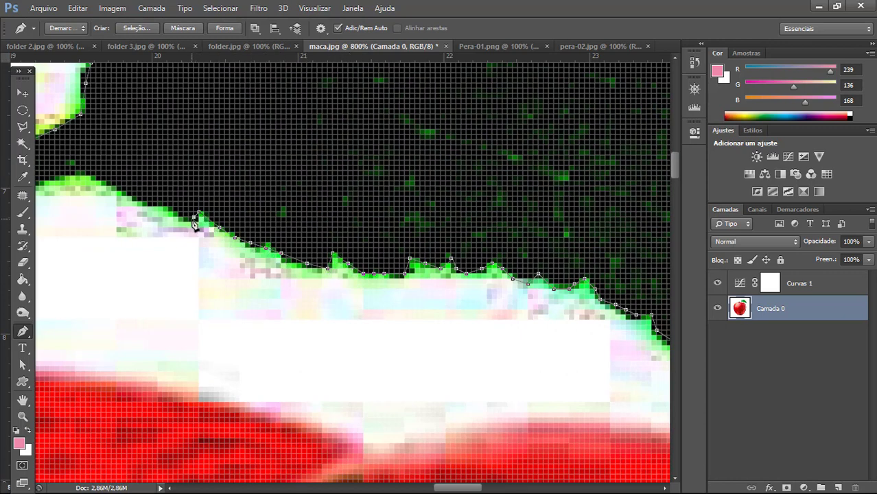
Trace the leaf's lower edge from the last tooth up over the rounded bump where the leaf meets its stalk.
click(184, 217)
click(168, 207)
click(142, 202)
click(112, 189)
click(101, 180)
click(85, 177)
click(59, 181)
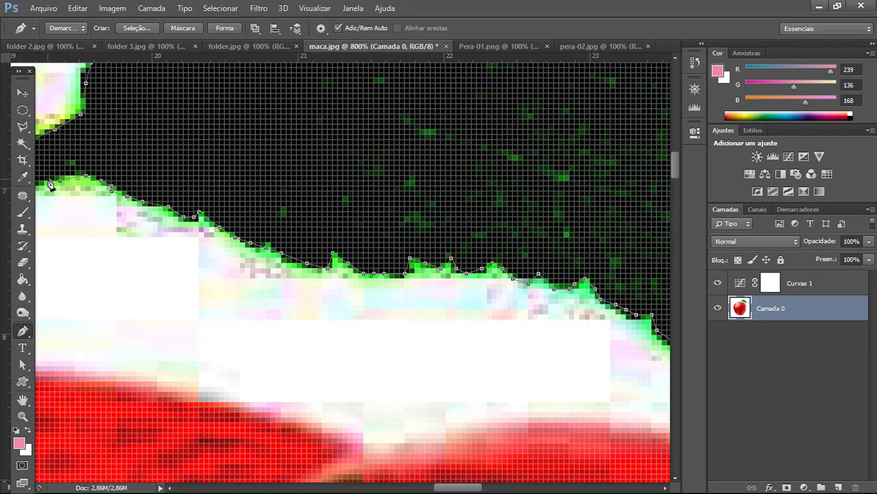
click(50, 181)
Continue the path from the leaf base along the outer part of the thin stalk's underside.
key(ctrl+minus)
key(ctrl+minus)
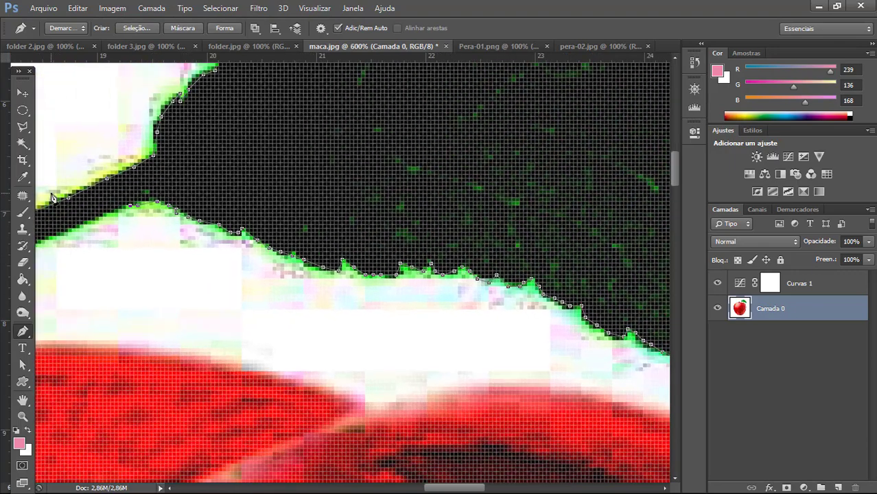
key(ctrl+minus)
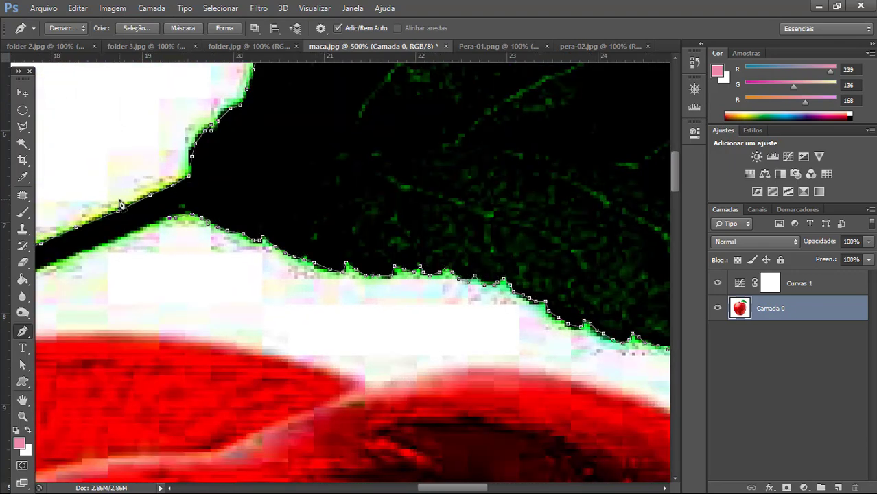
drag(151, 260, 358, 296)
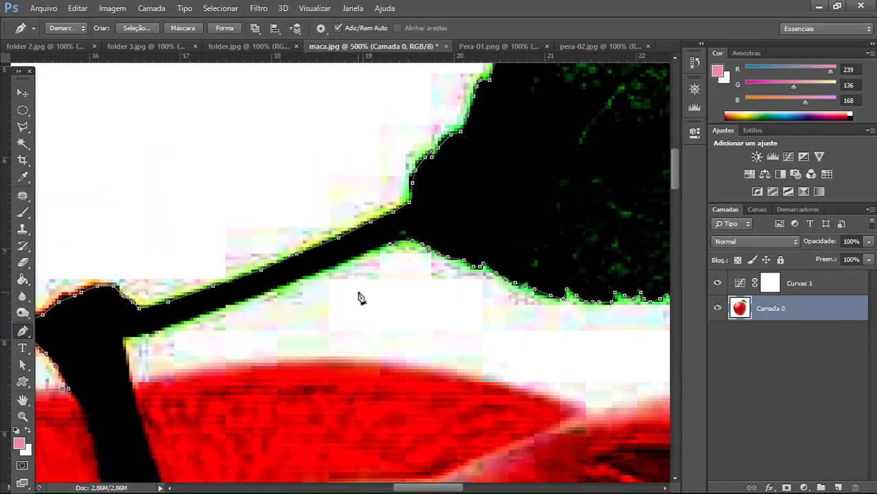
scroll(358, 296, up, 2)
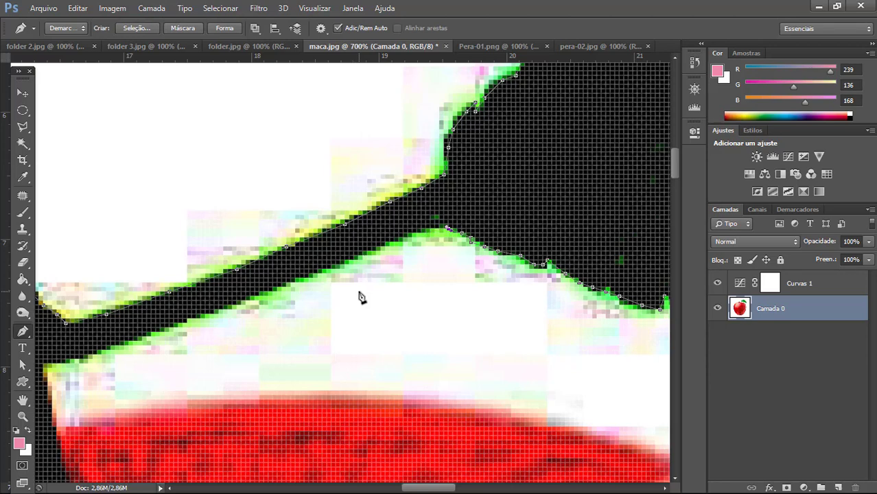
scroll(357, 296, up, 5)
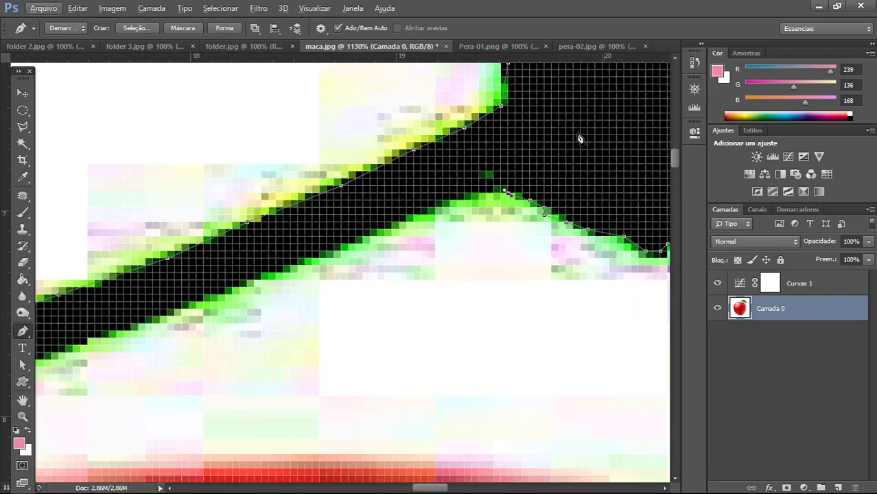
click(471, 194)
click(443, 200)
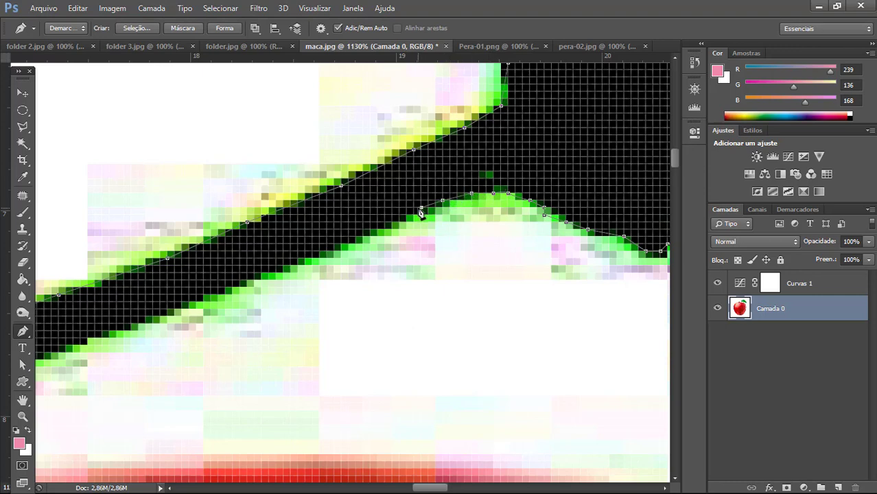
click(371, 230)
click(291, 265)
click(203, 295)
click(152, 317)
click(109, 330)
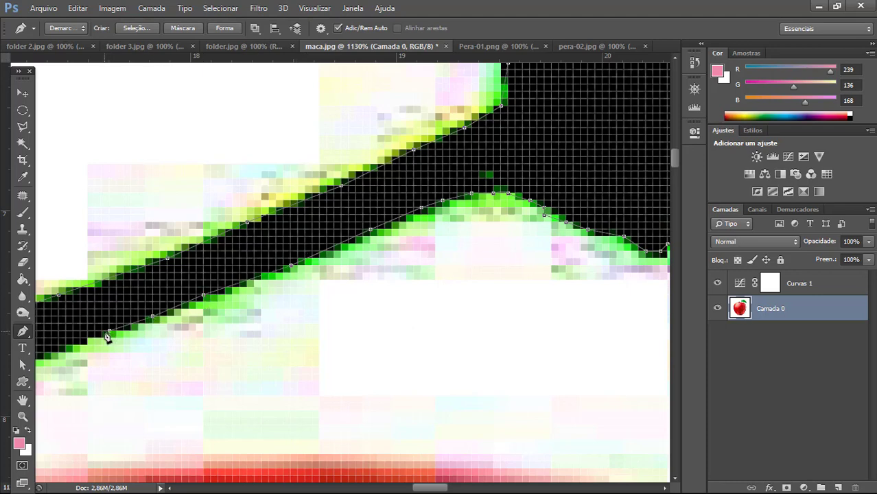
Trace the remaining underside of the thin stalk almost to its junction with the thick stem.
drag(129, 331, 431, 240)
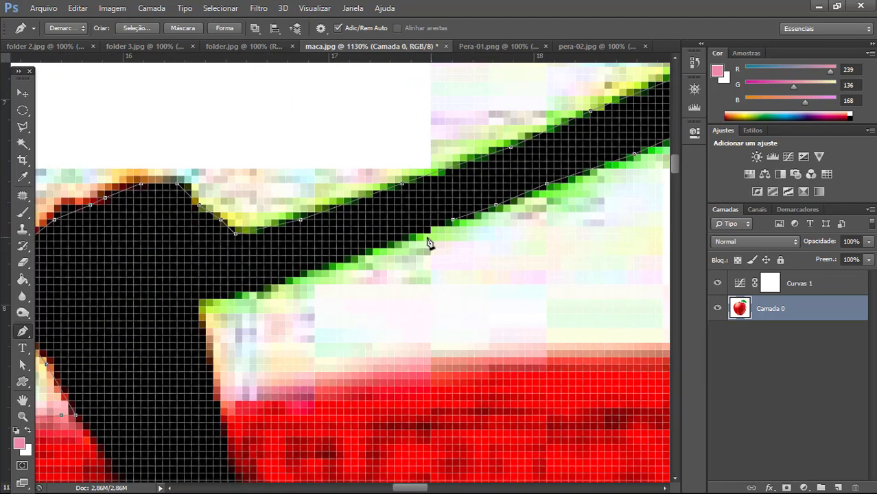
click(409, 234)
click(344, 255)
click(300, 270)
click(264, 284)
click(221, 292)
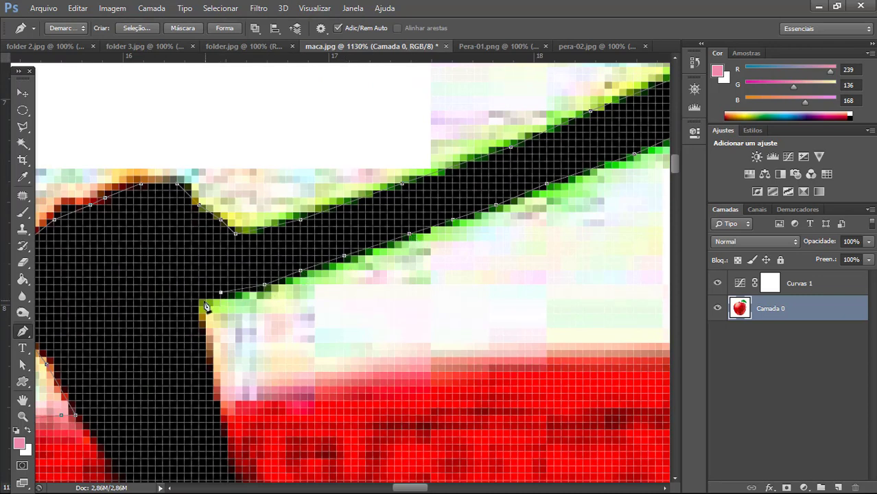
Turn the path at the stem junction and follow the thick stem's right edge down to the apple.
click(198, 300)
click(205, 356)
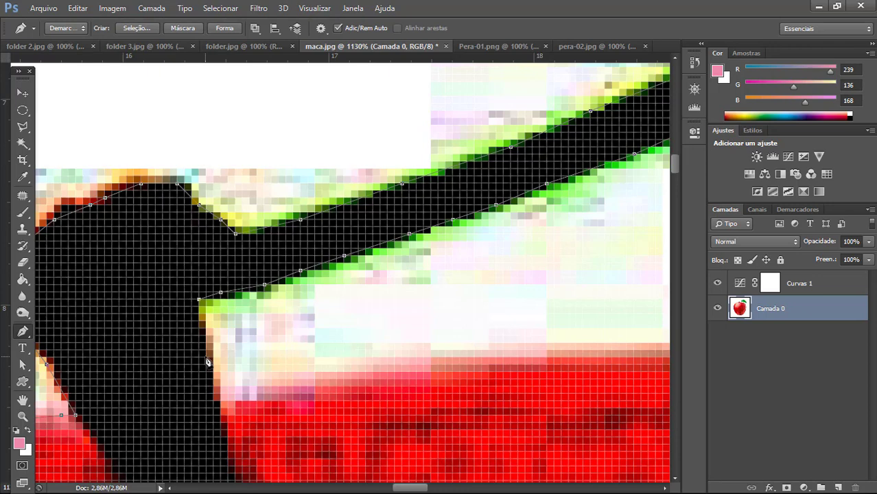
click(213, 394)
click(220, 401)
scroll(382, 376, down, 2)
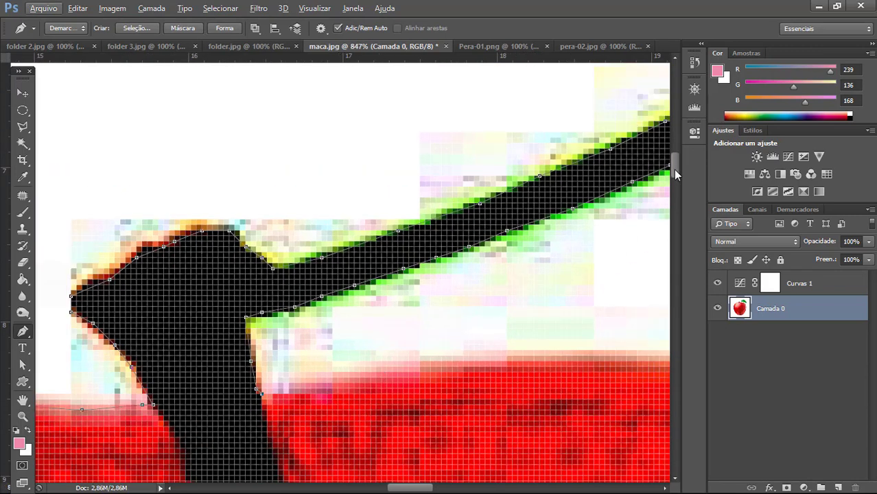
Trace the apple's rear rim from the stem up and across its nearly level crest.
drag(673, 170, 673, 186)
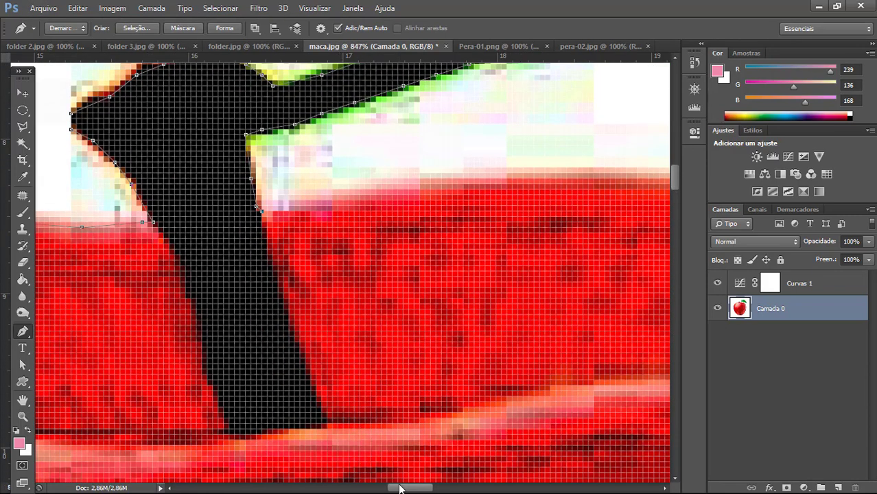
mouse_move(401, 488)
mouse_down()
mouse_move(420, 488)
mouse_move(409, 488)
mouse_up()
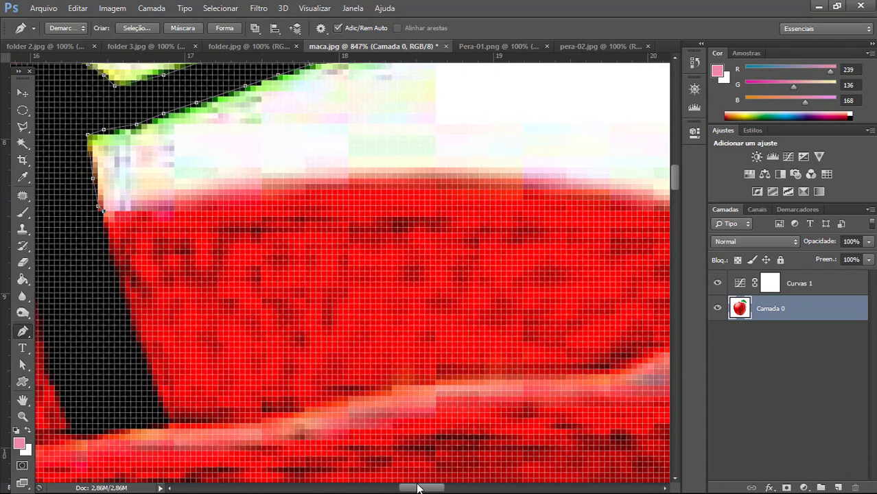
click(119, 210)
click(152, 200)
click(196, 189)
click(256, 184)
click(322, 173)
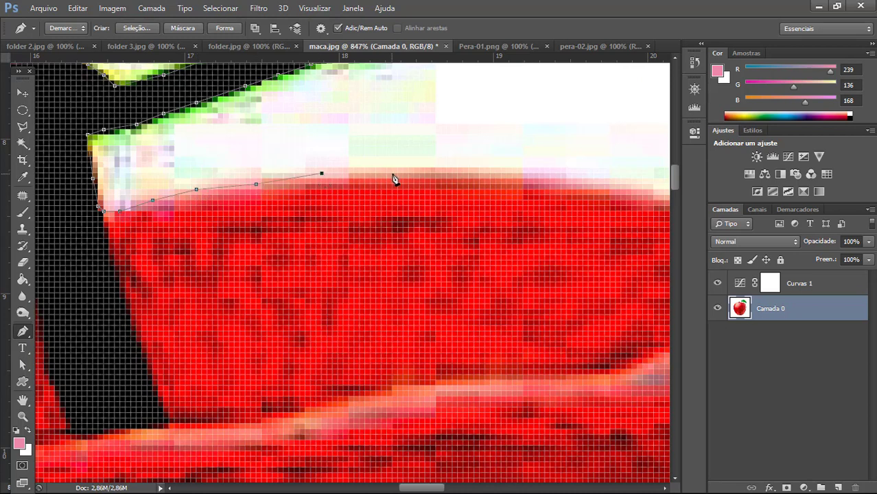
click(392, 173)
click(441, 173)
click(495, 173)
click(555, 178)
Follow the rear rim as it slopes down to the notch where it meets the apple's front shoulder.
scroll(578, 341, down, 2)
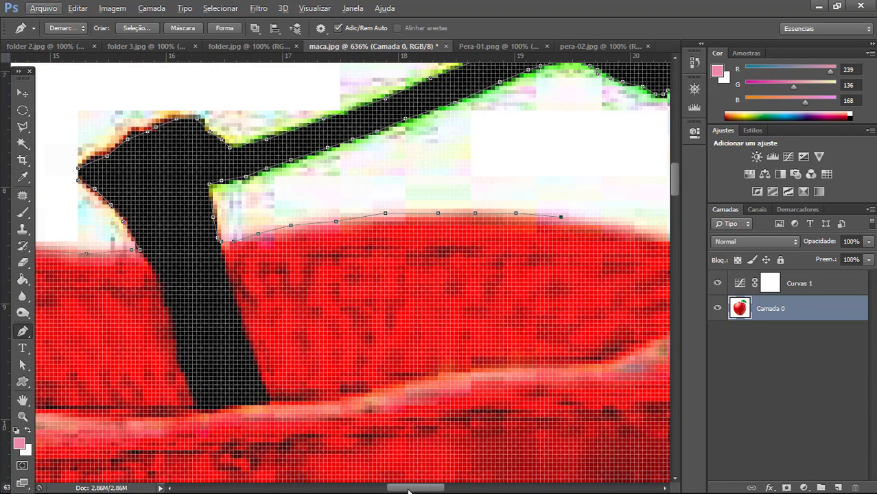
drag(408, 490, 442, 490)
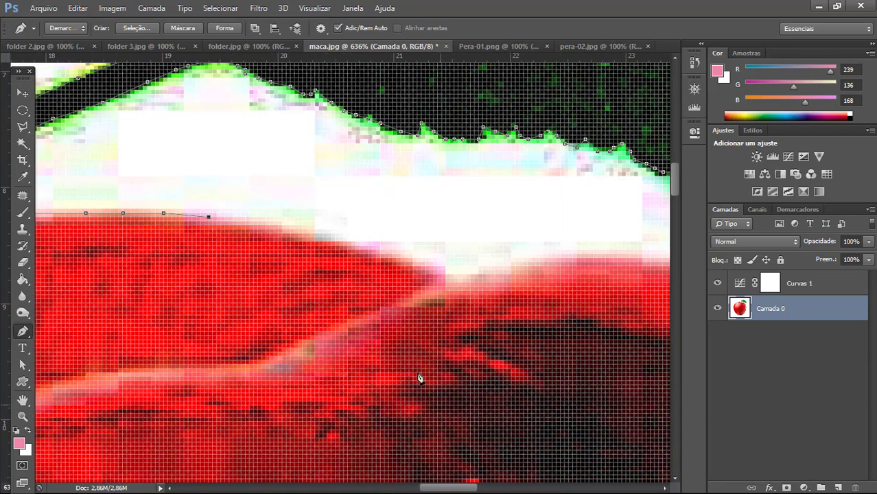
click(232, 217)
click(271, 225)
click(306, 234)
click(340, 241)
click(364, 248)
click(425, 270)
click(442, 274)
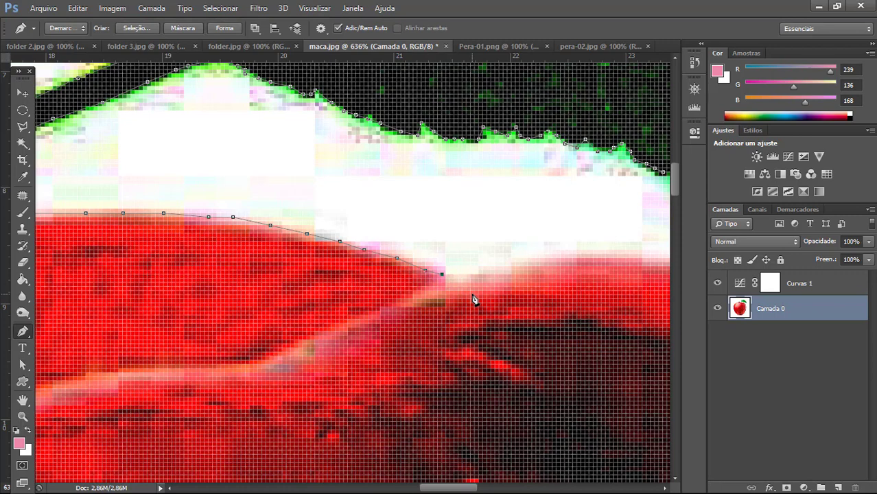
Carry the path from the notch up to the crest of the apple's front shoulder with straight segments.
scroll(473, 300, down, 6)
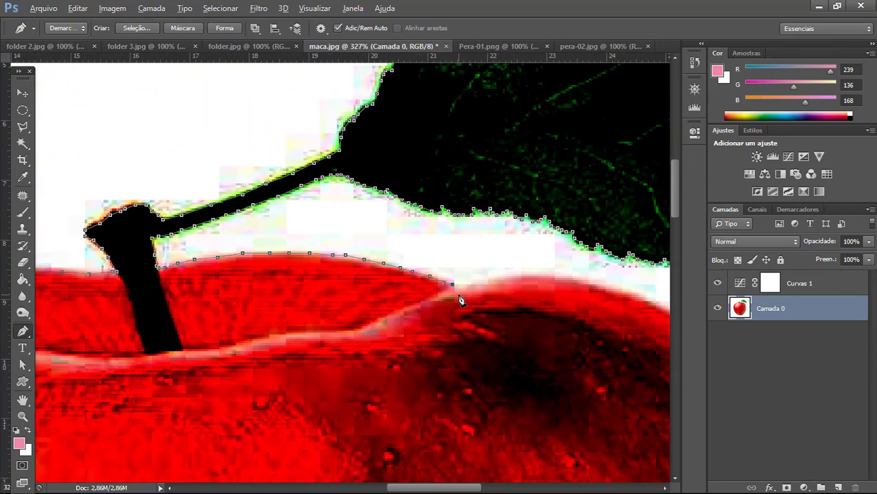
scroll(460, 300, down, 3)
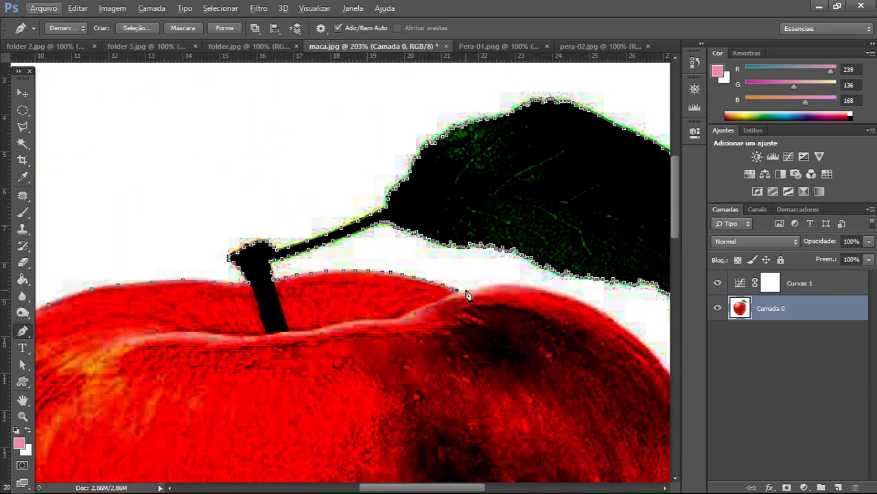
drag(676, 179, 669, 192)
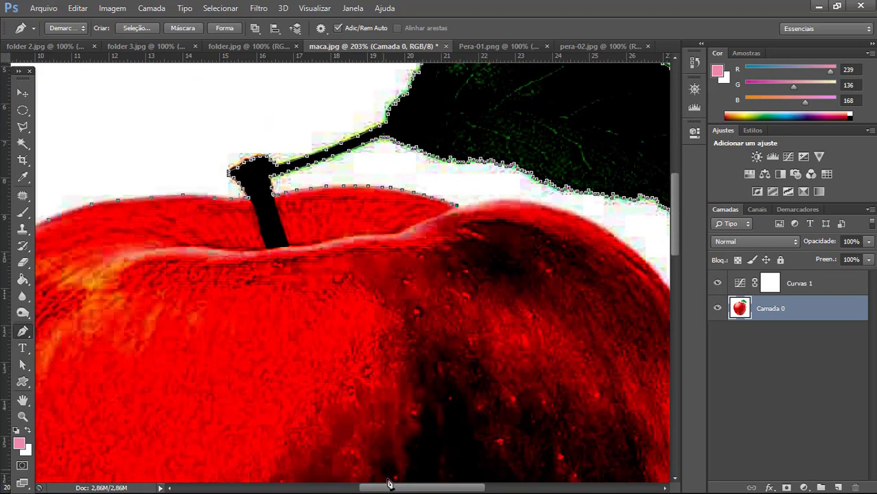
drag(395, 490, 411, 490)
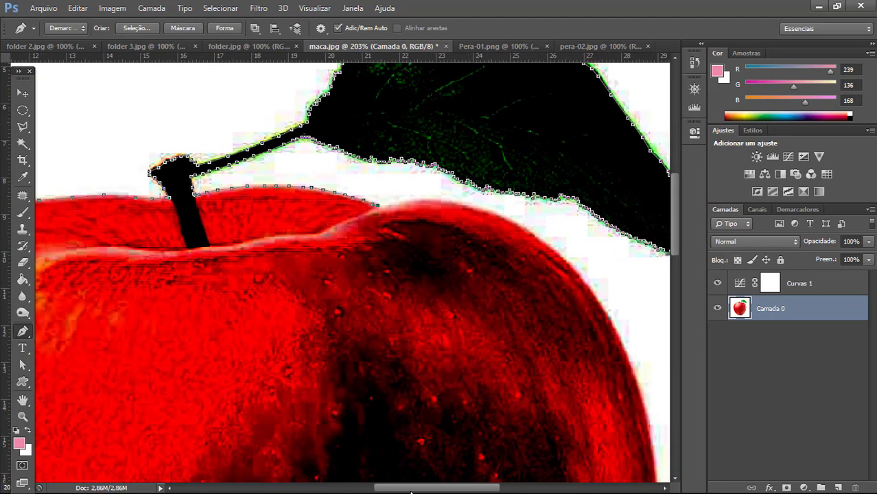
scroll(409, 486, right, 1)
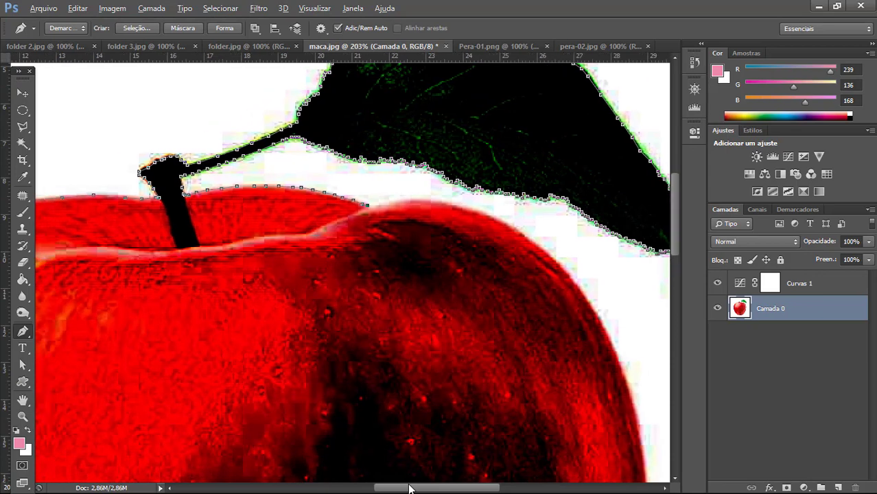
scroll(409, 486, left, 7)
scroll(409, 487, right, 3)
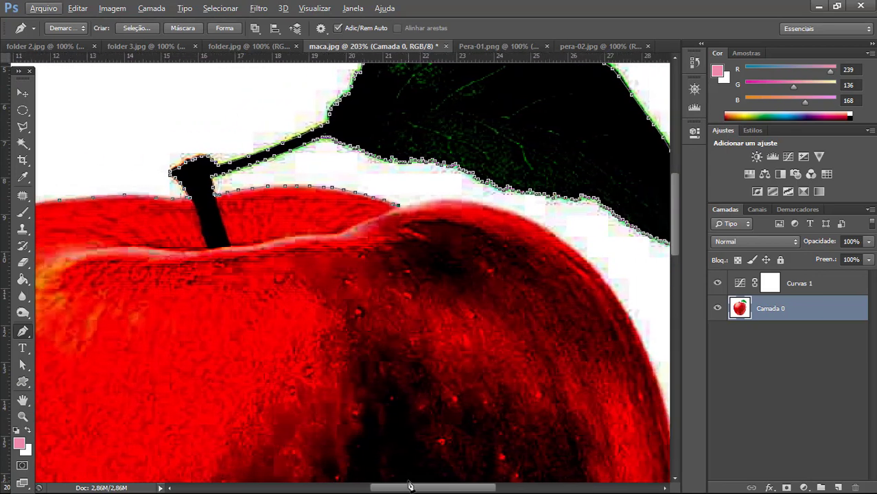
drag(480, 247, 405, 300)
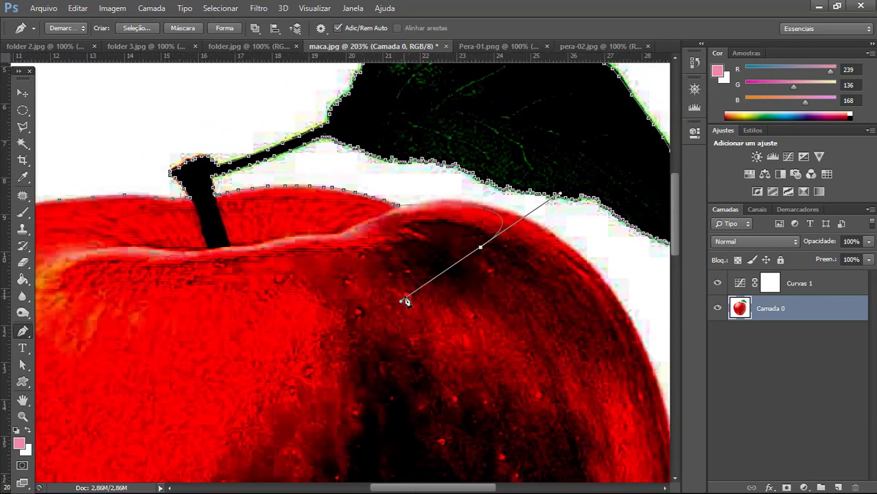
key(ctrl+z)
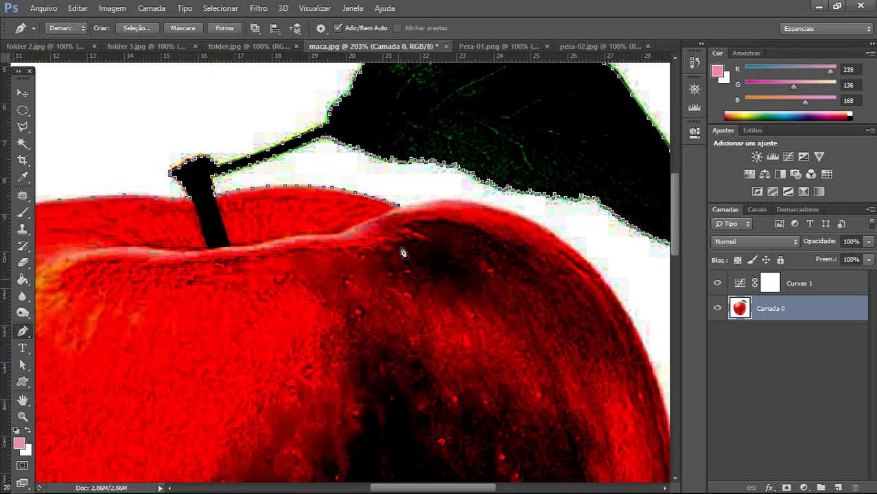
click(414, 205)
click(429, 202)
click(445, 201)
Trace the apple's right shoulder from its crest down the rounded outer edge below the leaf.
key(ctrl+plus)
key(ctrl+plus)
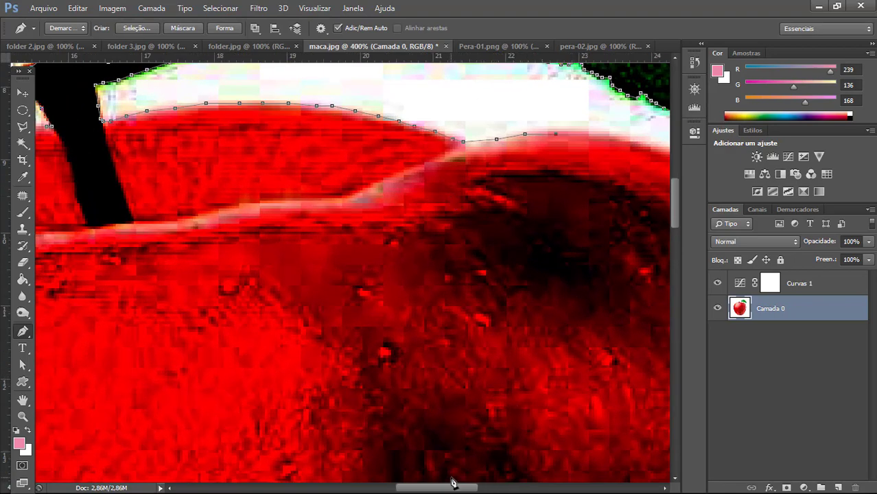
drag(449, 490, 491, 489)
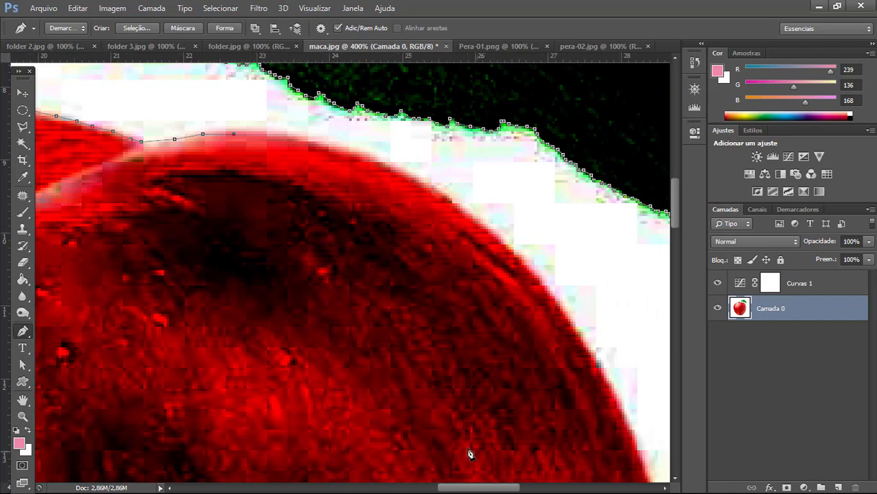
click(259, 134)
click(300, 137)
click(357, 151)
click(401, 170)
click(439, 190)
click(486, 227)
click(564, 311)
click(589, 352)
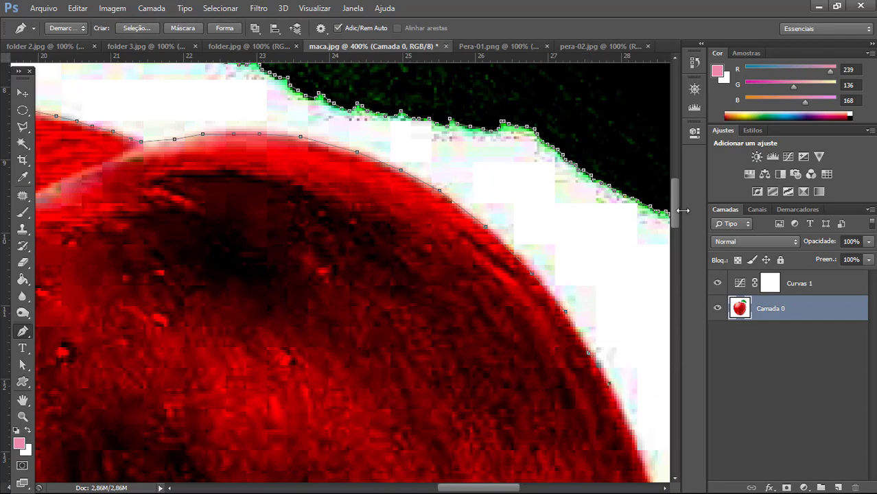
Follow the apple's steep right edge down toward its widest point.
drag(675, 216, 677, 243)
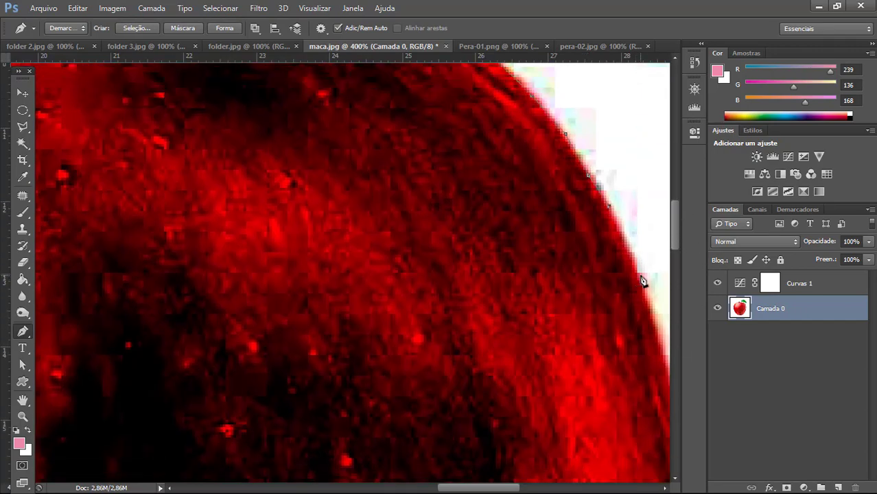
click(640, 275)
click(653, 315)
click(625, 448)
drag(556, 322, 445, 217)
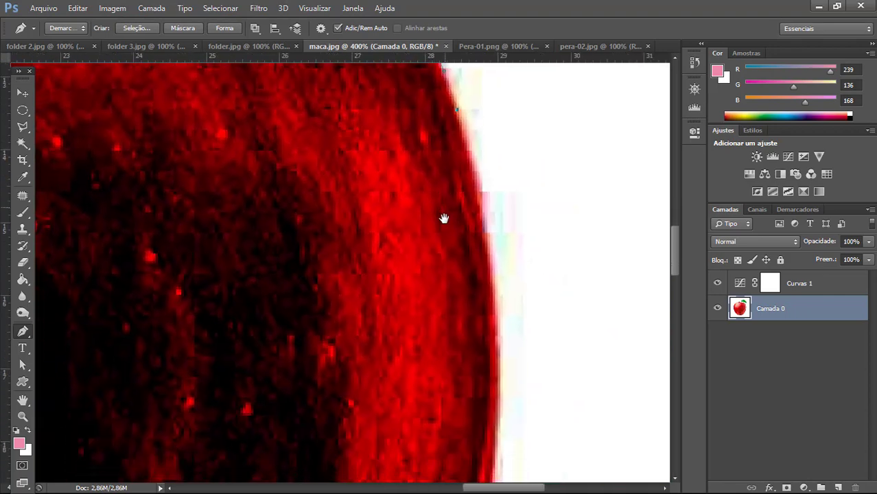
click(478, 175)
click(490, 259)
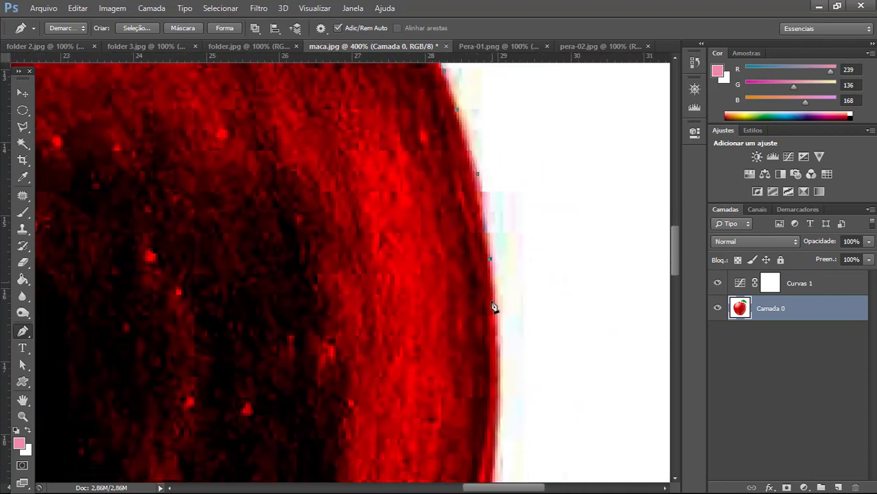
click(498, 326)
Trace past the apple's widest point to where the right edge starts curving inward.
drag(673, 248, 669, 271)
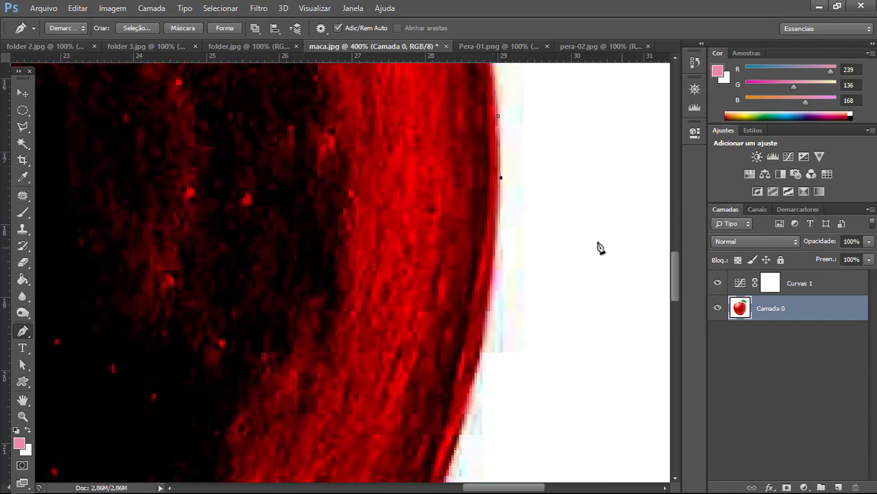
click(489, 294)
click(481, 350)
Follow the lower right edge as it slants inward toward the apple's base.
drag(672, 275, 676, 299)
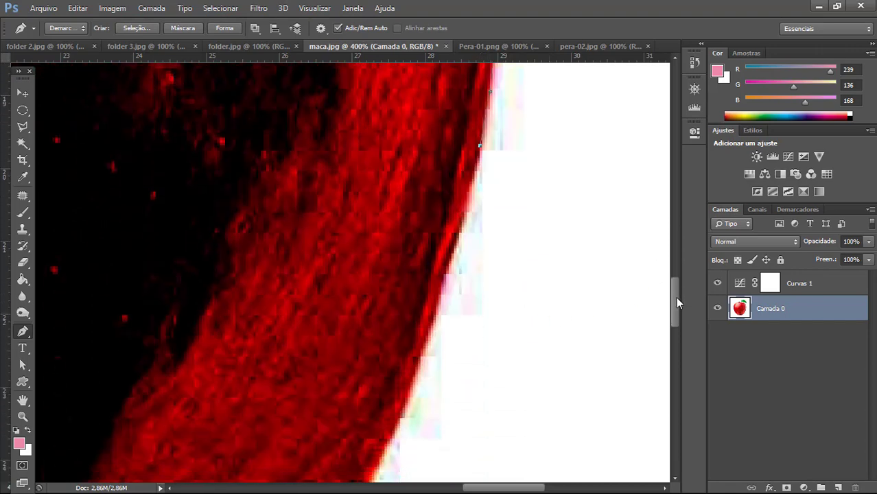
click(459, 238)
click(443, 279)
click(436, 315)
click(426, 344)
click(416, 372)
click(407, 406)
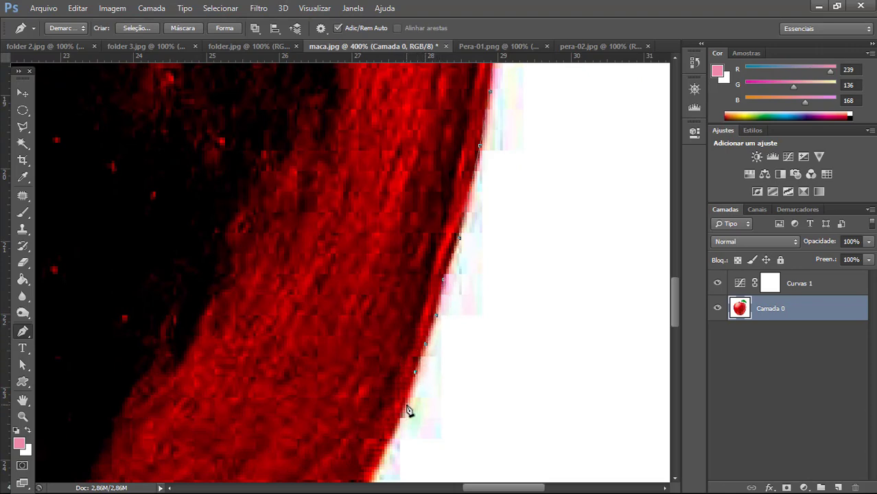
Continue the Pen path down the apple's lower right edge as it slants diagonally toward the base.
click(385, 450)
drag(675, 290, 668, 320)
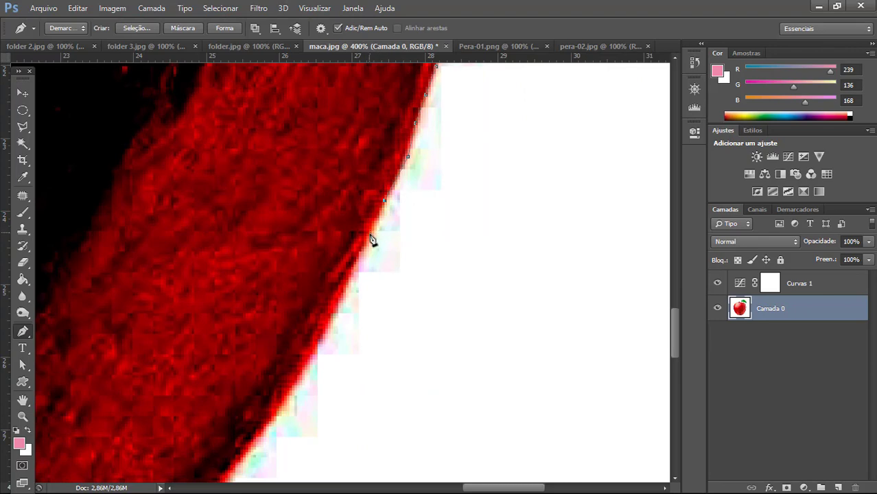
click(364, 244)
click(348, 286)
click(325, 330)
click(289, 397)
click(266, 427)
Trace the rounded lower right curve around to the underside where the apple meets its shadow.
scroll(672, 330, down, 5)
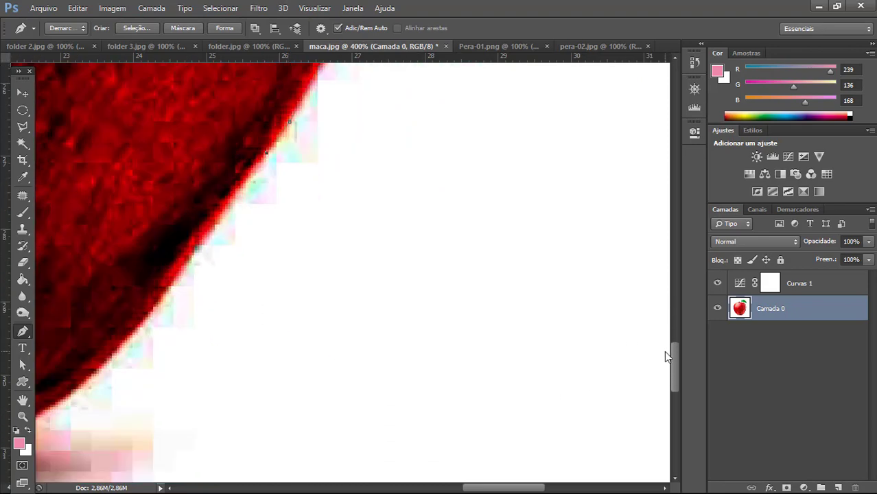
drag(539, 490, 520, 489)
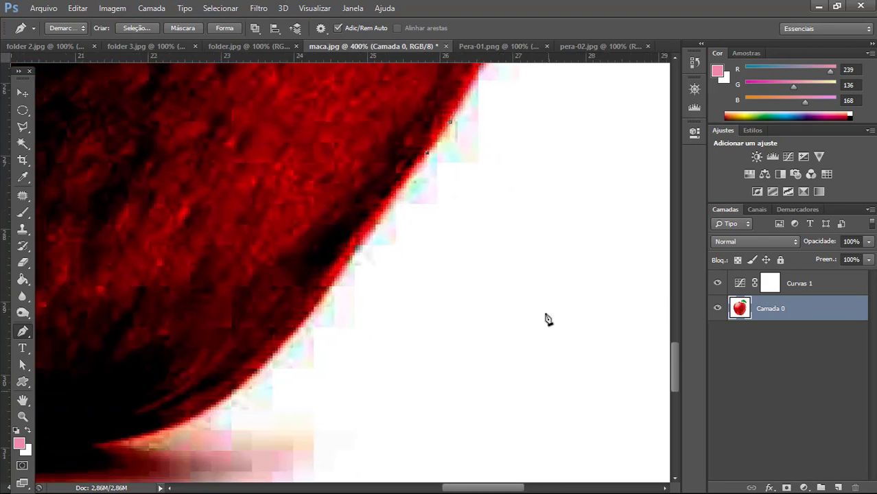
click(394, 203)
click(360, 245)
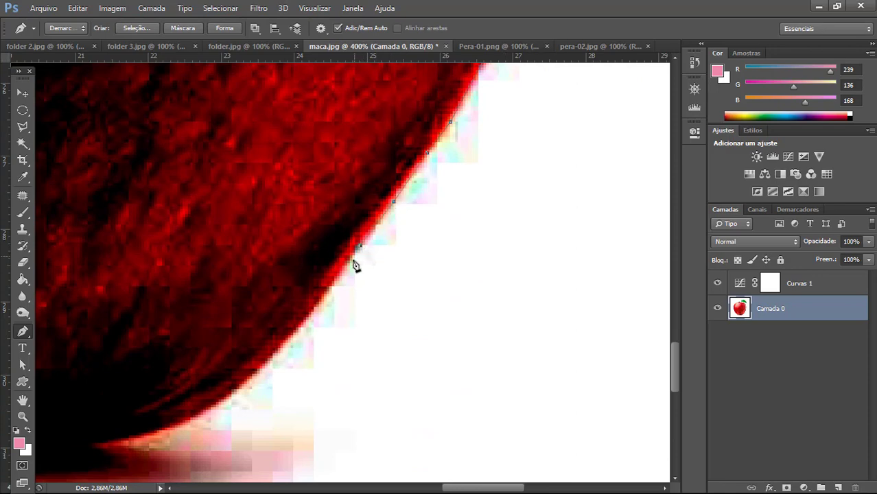
click(326, 296)
click(286, 343)
click(252, 376)
click(223, 402)
click(172, 427)
click(95, 446)
Extend the path a short way along the shadowed underside and hide the Curvas 1 layer.
key(ctrl+minus)
key(ctrl+minus)
key(ctrl+minus)
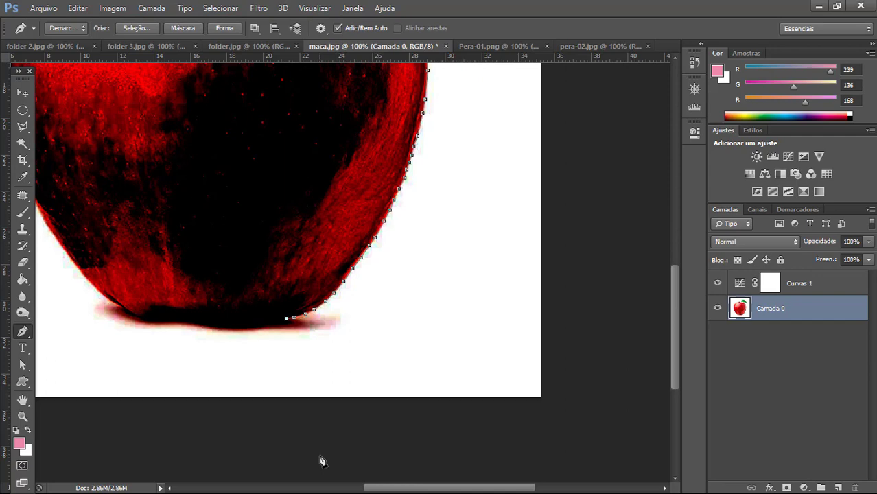
key(ctrl+plus)
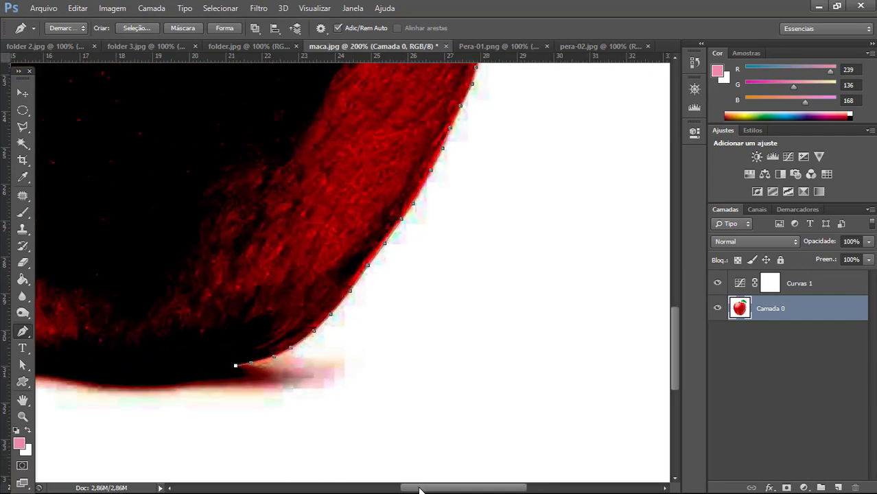
drag(421, 488, 384, 490)
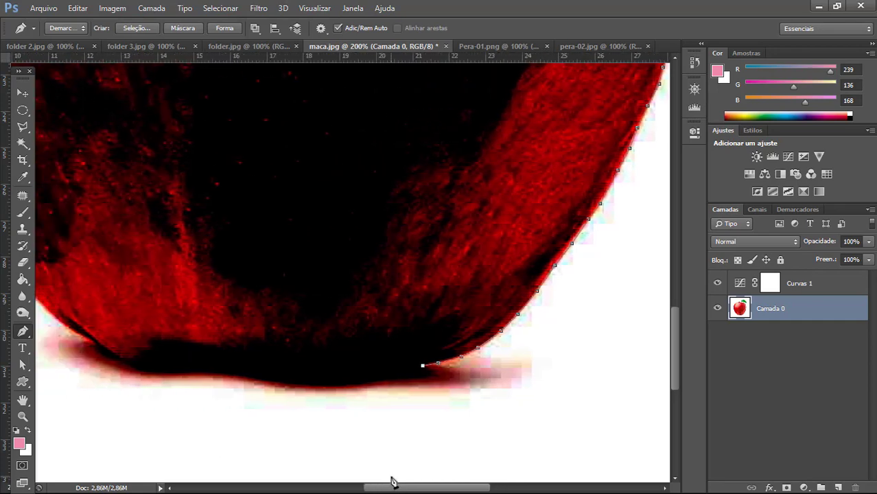
click(716, 284)
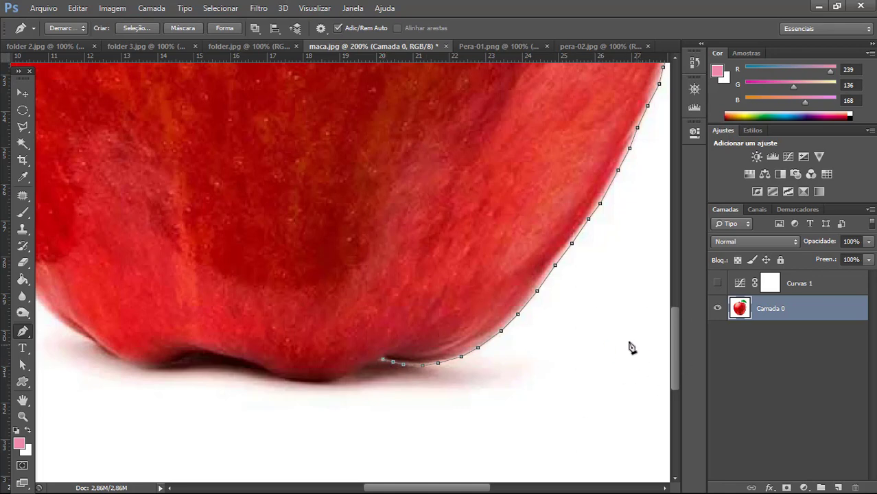
click(716, 285)
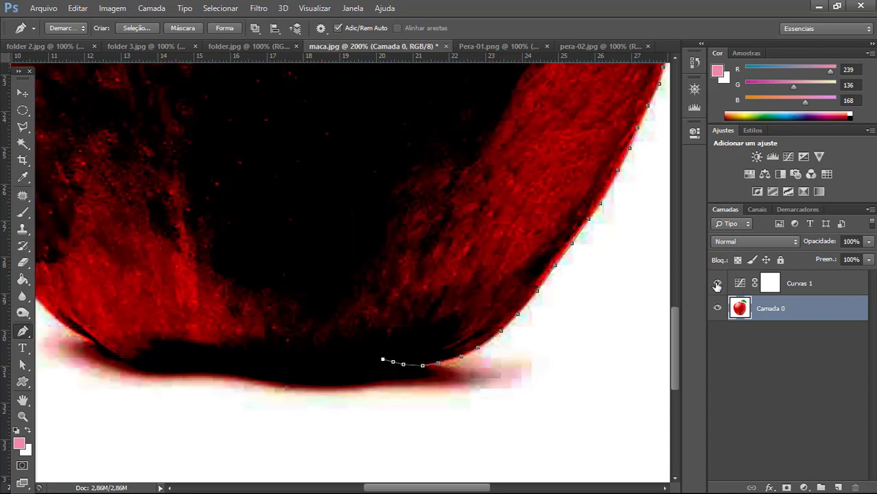
click(717, 285)
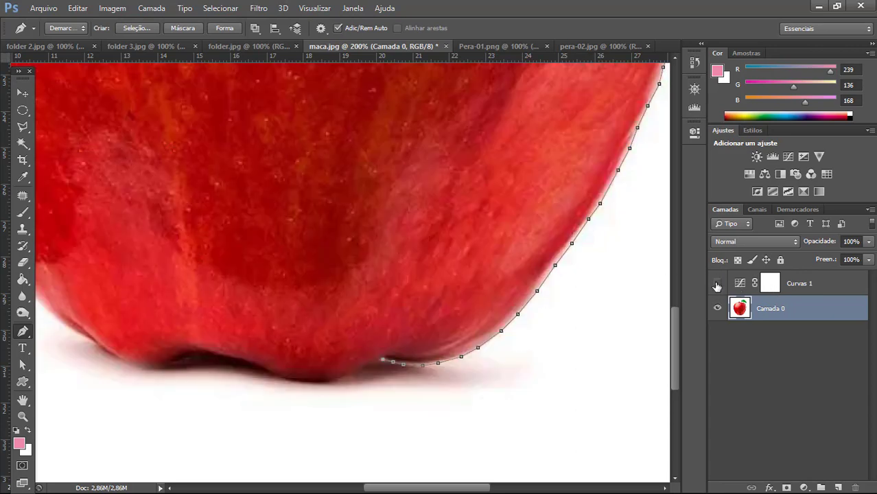
Trace around the central bottom lobe of the apple, following the edge between fruit and shadow.
click(369, 365)
click(351, 376)
click(330, 383)
click(299, 383)
click(285, 379)
click(268, 377)
click(258, 371)
Trace beneath the dark hollow in the base and around the bottom left lobe.
click(242, 370)
click(214, 367)
click(196, 366)
click(171, 368)
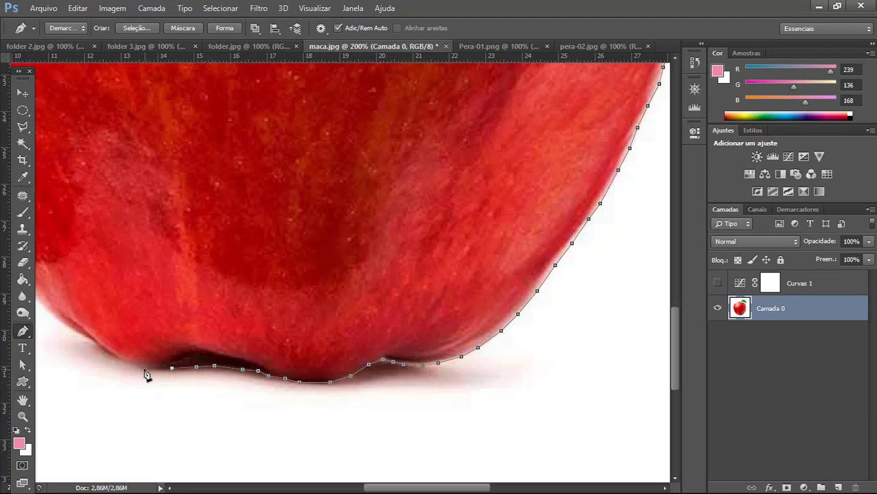
click(145, 370)
click(120, 361)
click(105, 352)
click(92, 339)
Show the Curvas 1 layer again and trace the apple's lower left edge diagonally upward from the base.
key(ctrl+plus)
key(ctrl+plus)
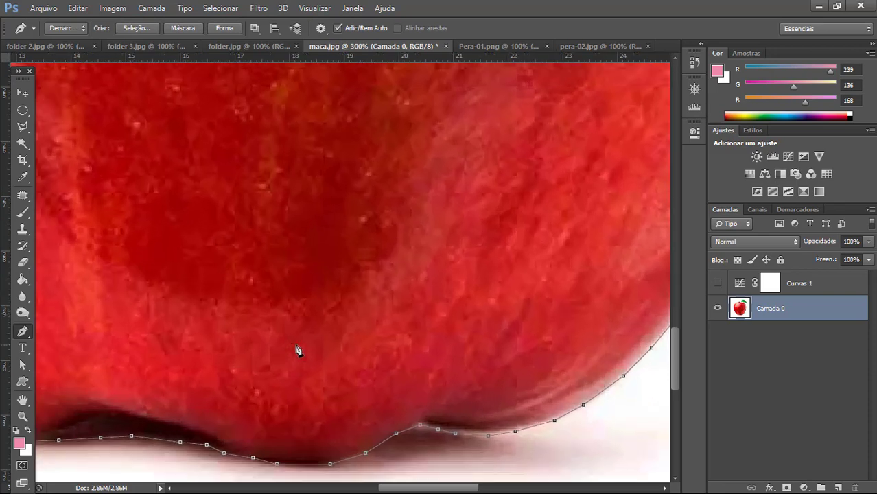
drag(422, 489, 377, 492)
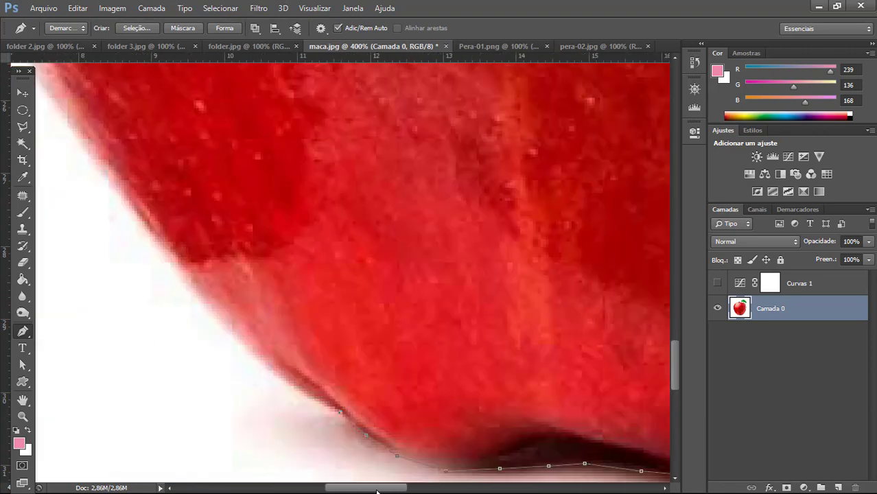
click(717, 284)
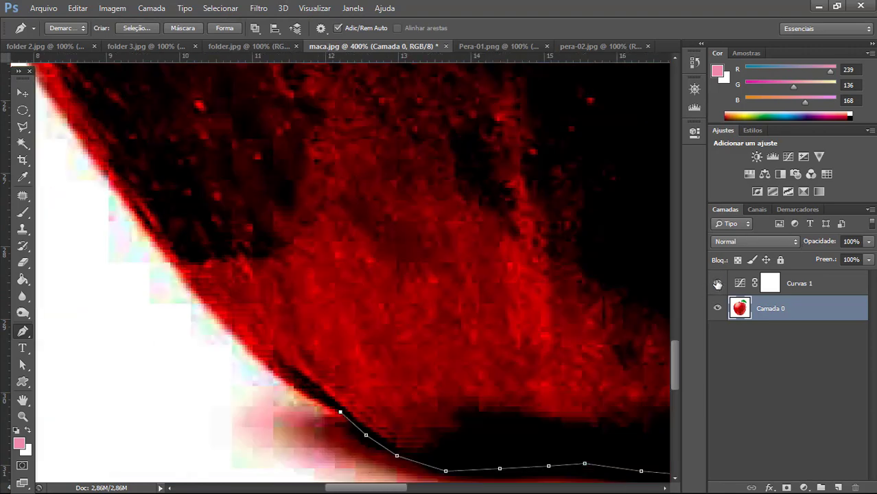
click(302, 393)
click(252, 355)
click(216, 320)
click(168, 257)
click(108, 183)
click(58, 107)
Continue the path up the apple's left edge as it steepens above the lower slant.
key(ctrl+minus)
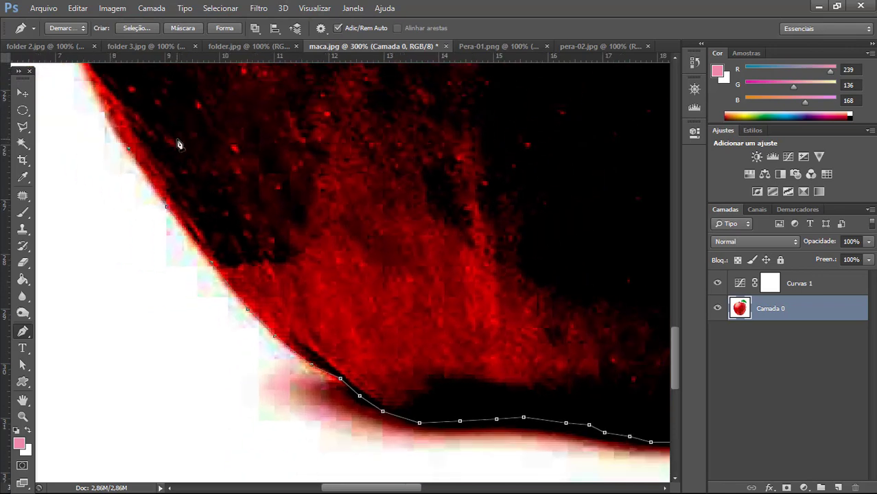
drag(142, 124, 303, 286)
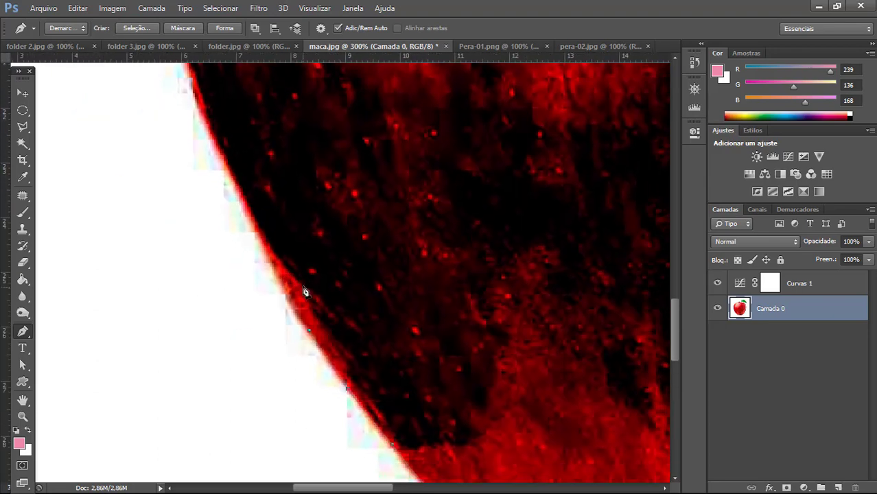
key(ctrl+plus)
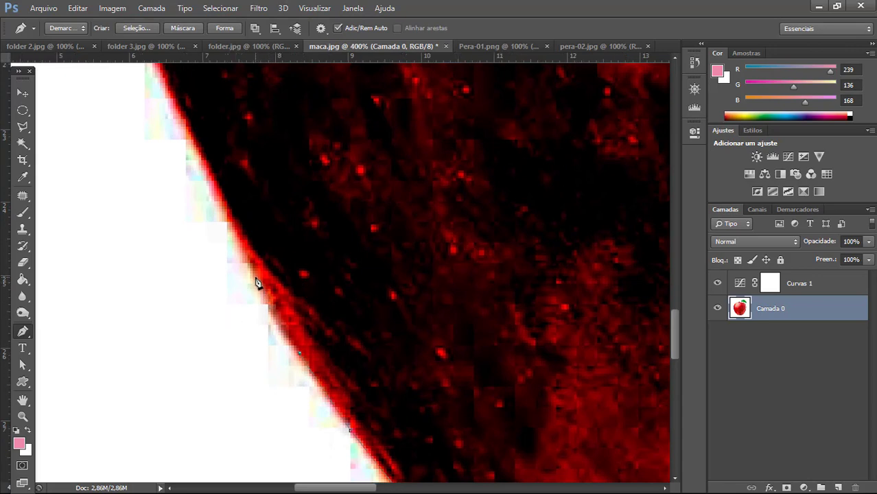
click(219, 206)
click(178, 117)
click(163, 77)
Trace the near-vertical left edge upward toward the apple's widest point.
key(alt)
key(space)
drag(248, 112, 420, 362)
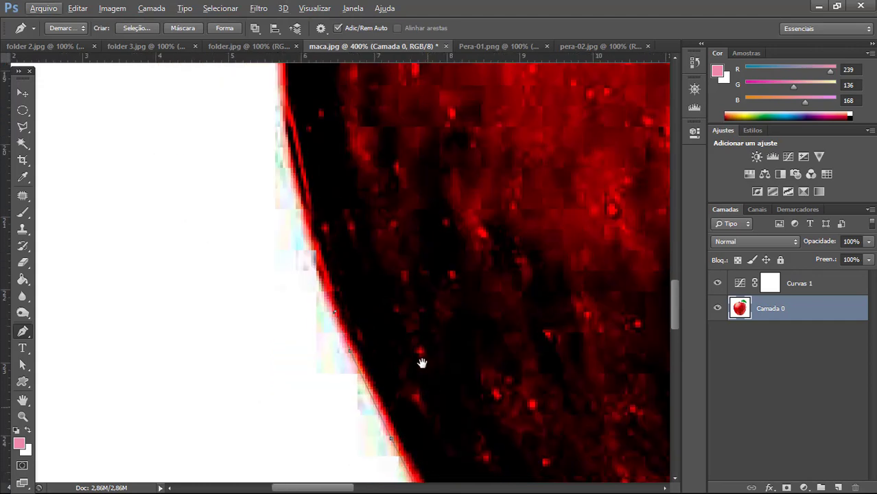
drag(384, 200, 382, 254)
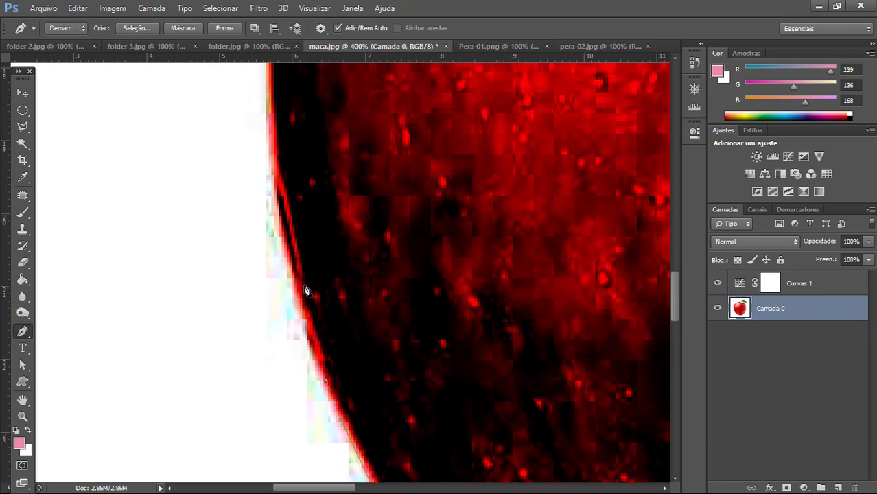
click(290, 269)
click(277, 192)
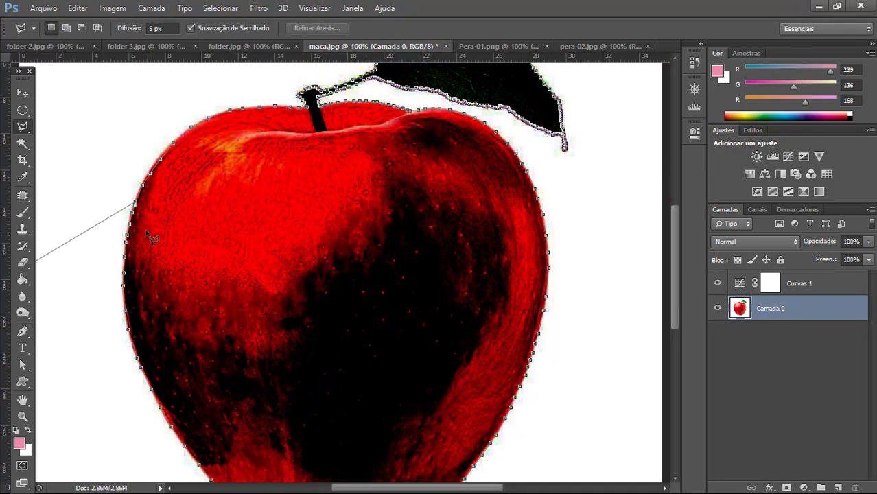
Return to the Pen tool and examine the stray path segment extending outward from the apple's left edge.
click(25, 333)
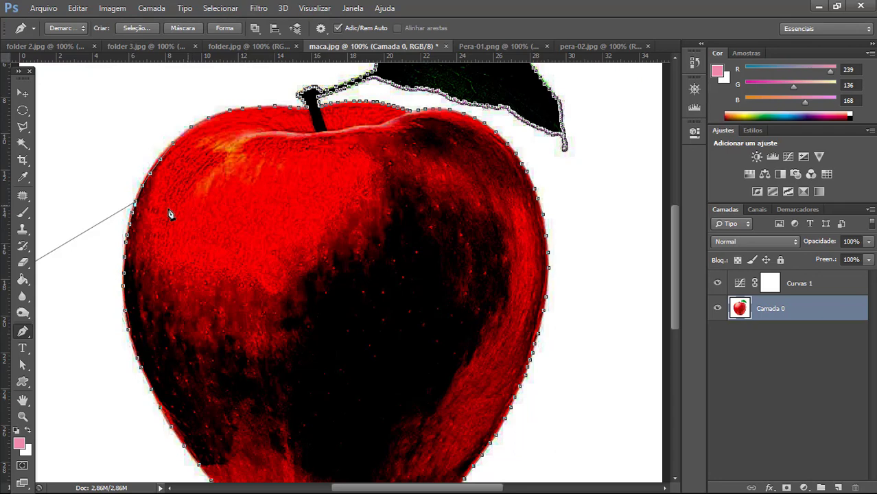
scroll(182, 227, left, 3)
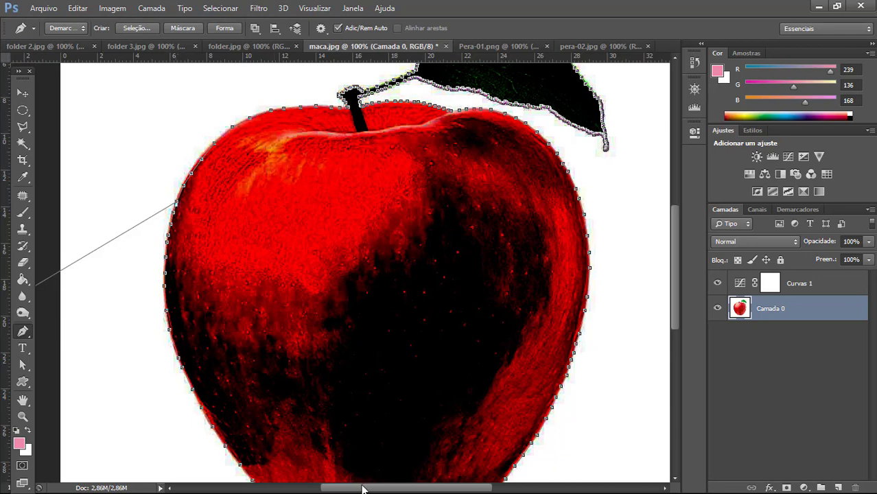
drag(362, 488, 333, 487)
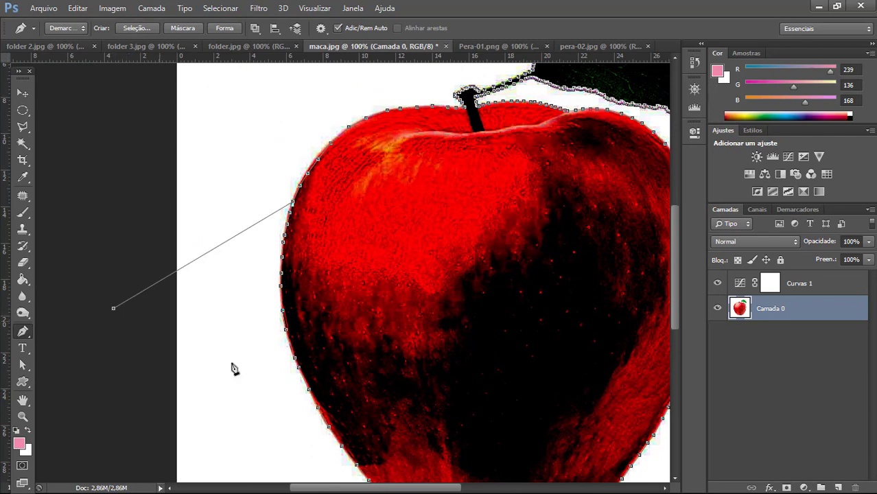
drag(352, 486, 383, 490)
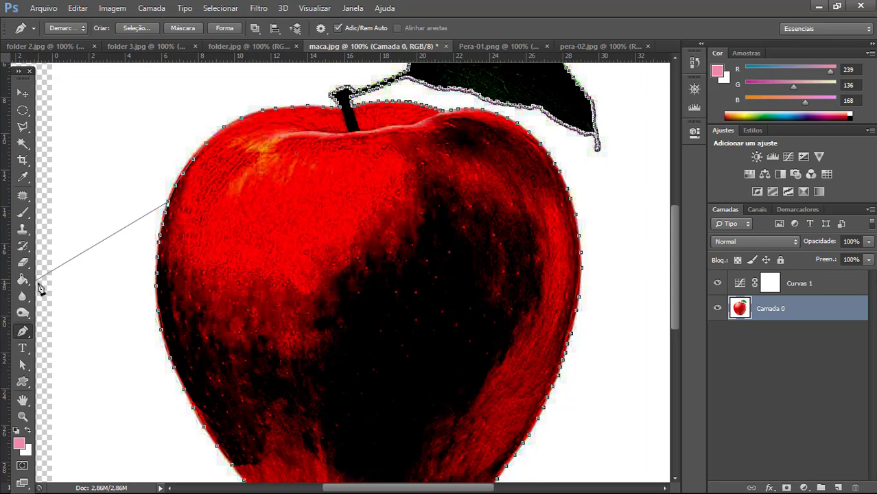
key(ctrl+minus)
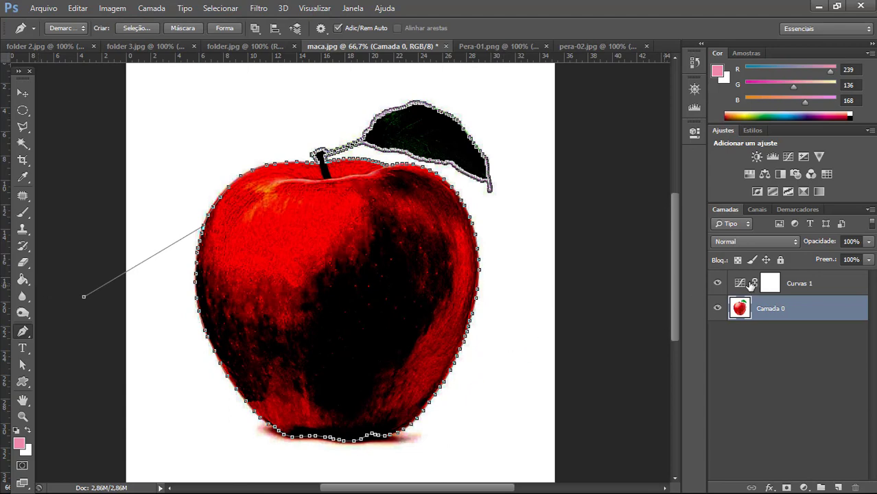
Hide the Curvas 1 layer and load the work path around the apple and leaf as a selection.
click(717, 285)
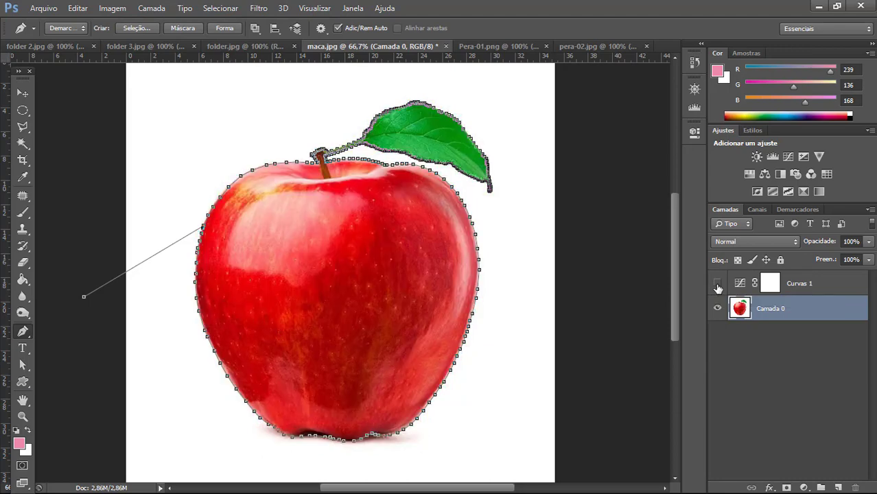
key(ctrl+plus)
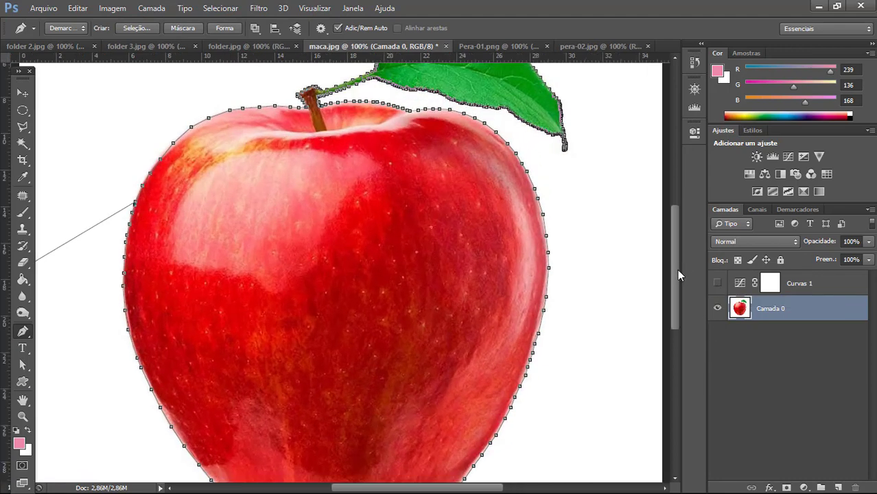
drag(677, 269, 677, 245)
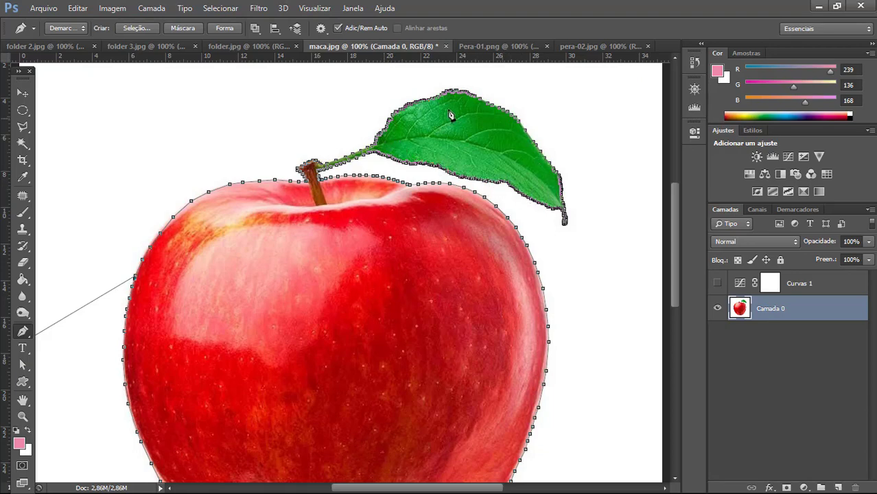
mouse_move(672, 228)
mouse_down()
mouse_move(670, 274)
mouse_move(675, 224)
mouse_up()
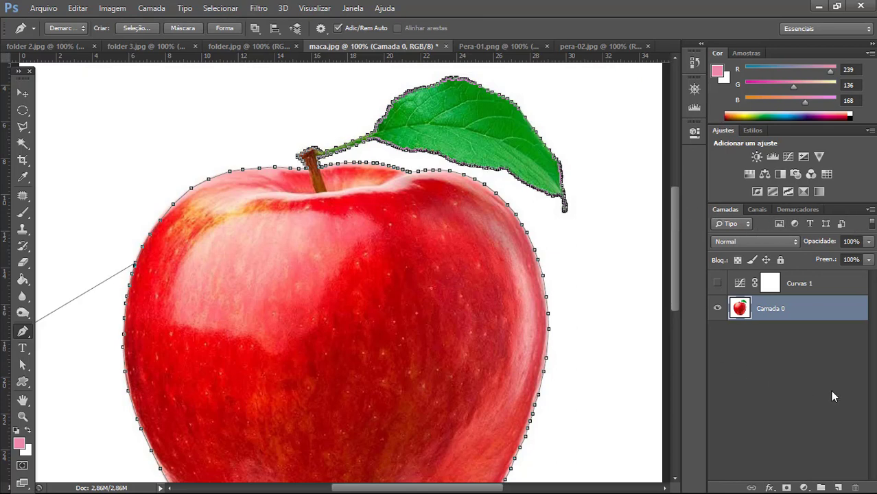
click(789, 209)
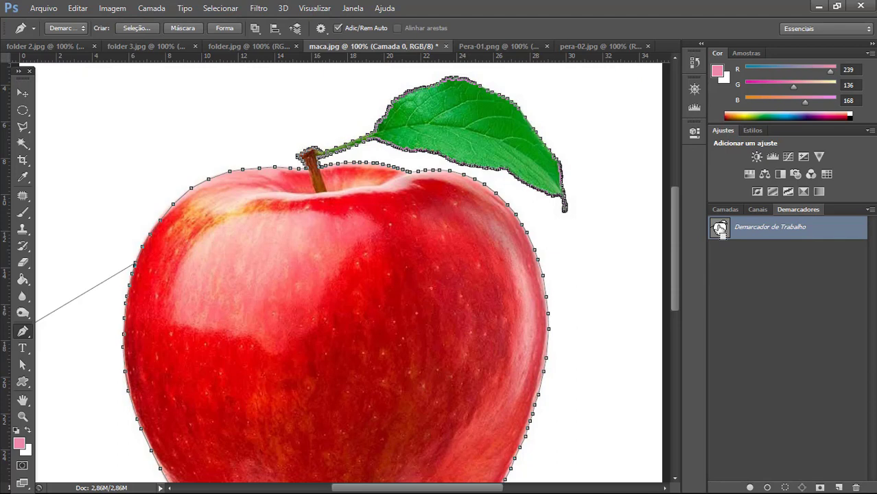
ctrl+click(720, 230)
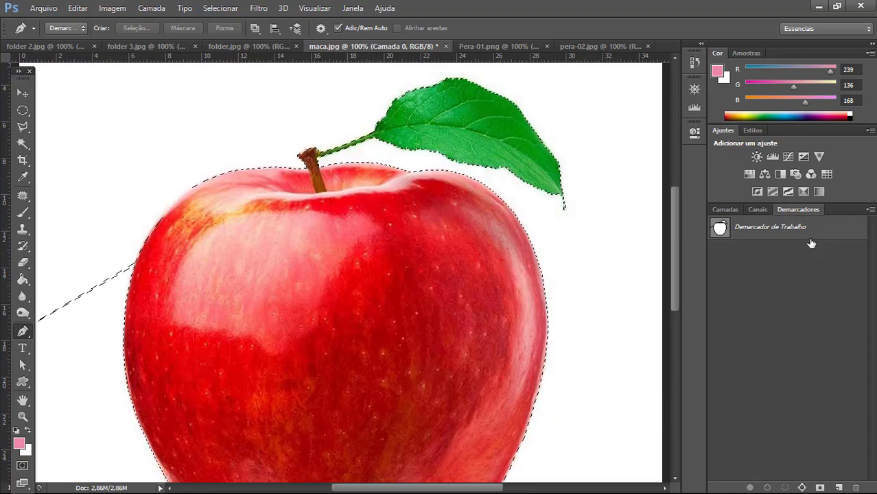
Choose the Polygonal Lasso tool for cleaning up the stray selection sliver beside the apple's left edge.
key(ctrl+d)
key(ctrl+minus)
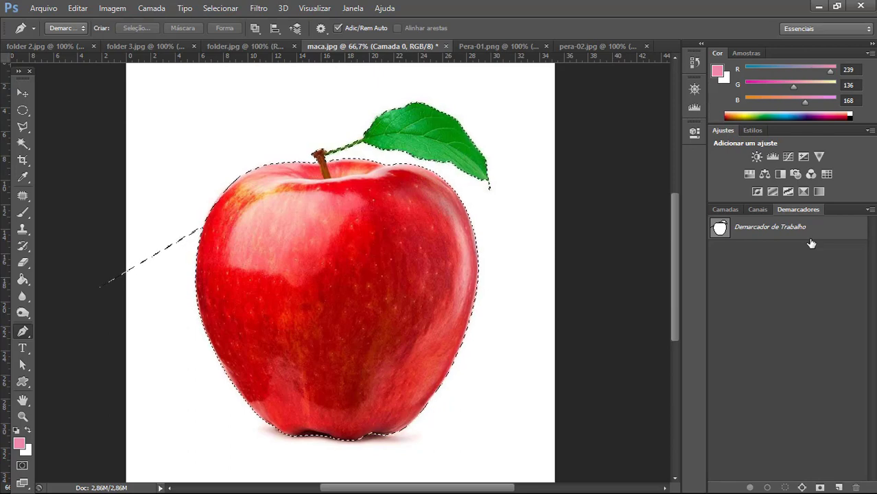
key(ctrl+plus)
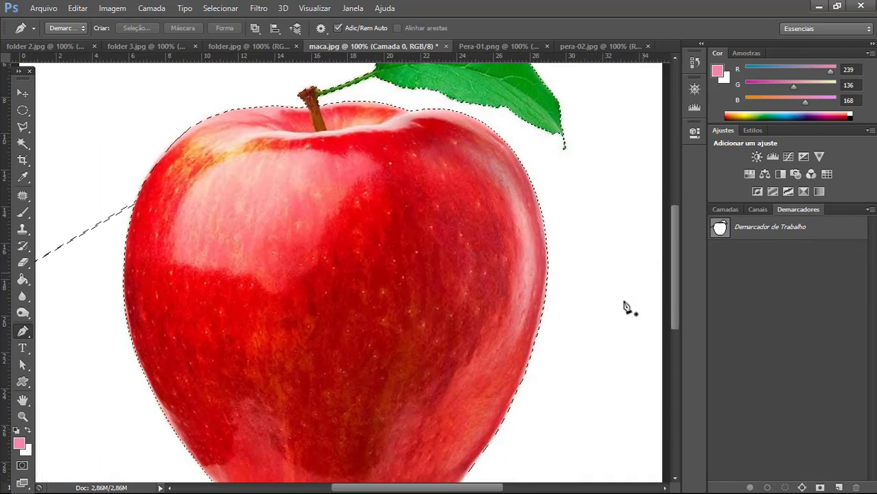
drag(389, 487, 346, 488)
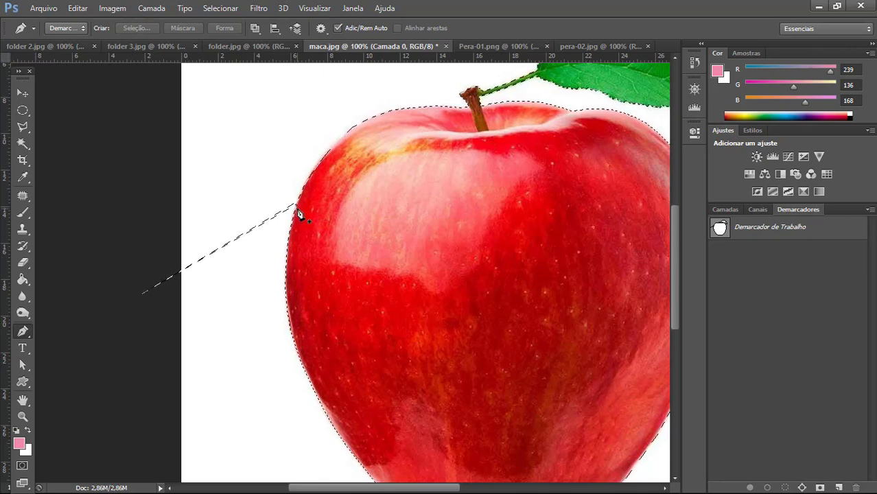
click(21, 128)
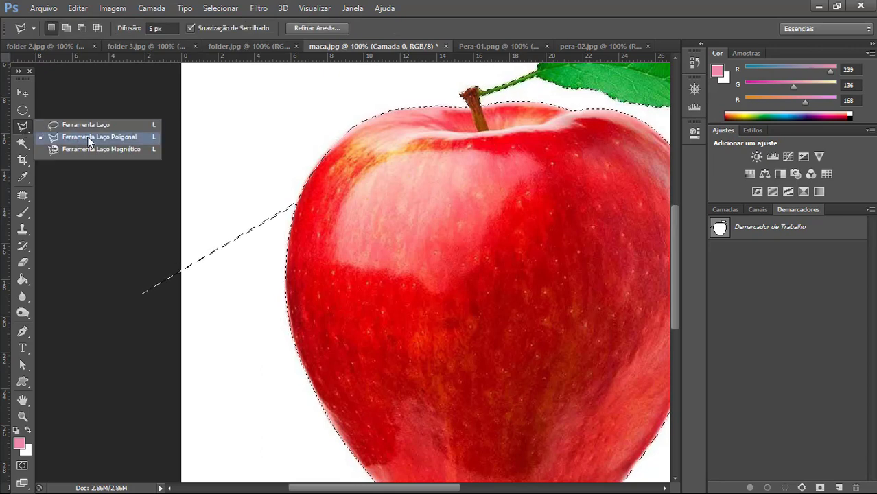
click(125, 136)
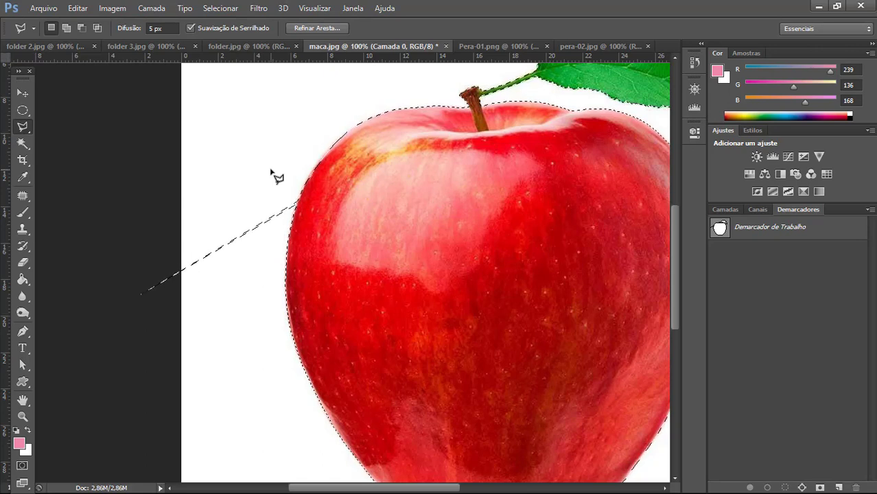
click(24, 129)
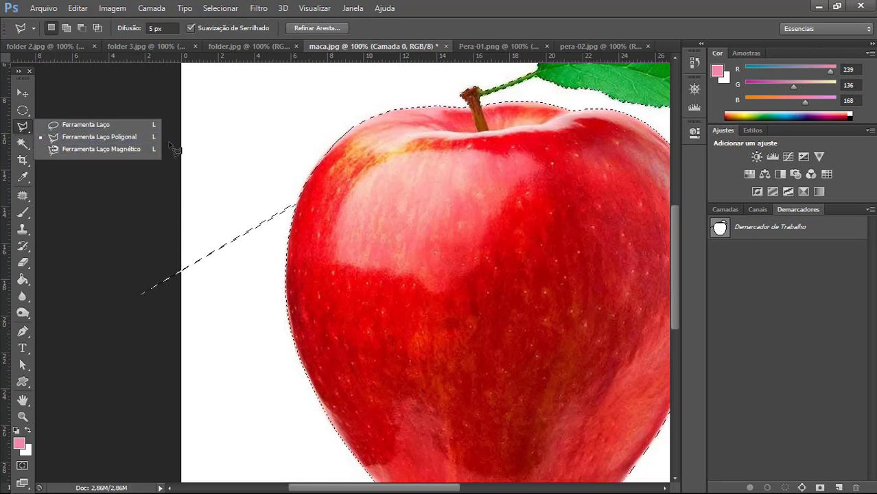
click(138, 141)
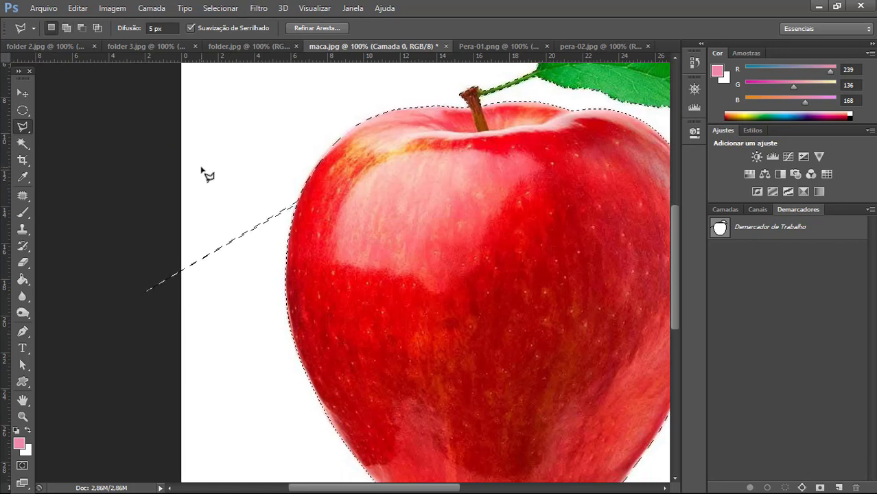
key(alt)
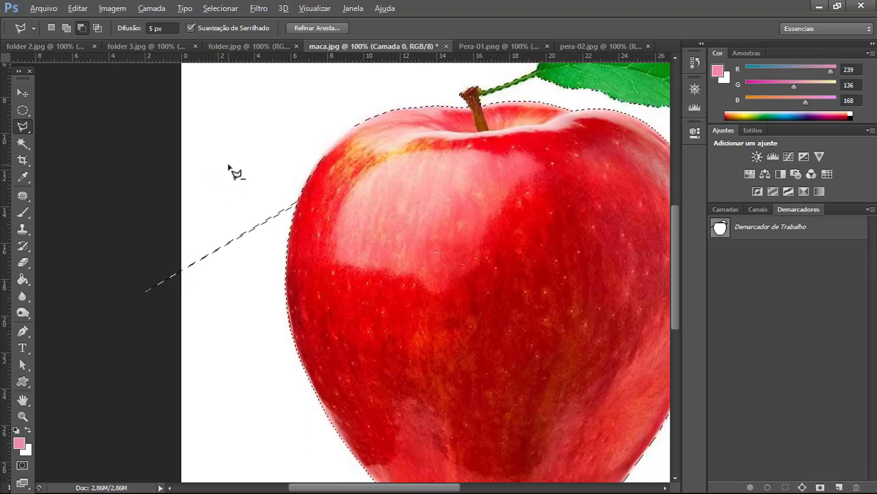
key(alt)
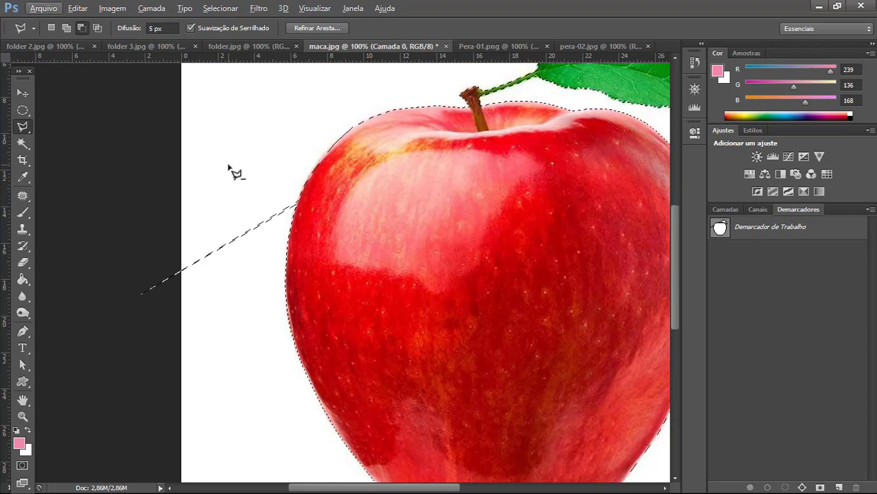
key(shift)
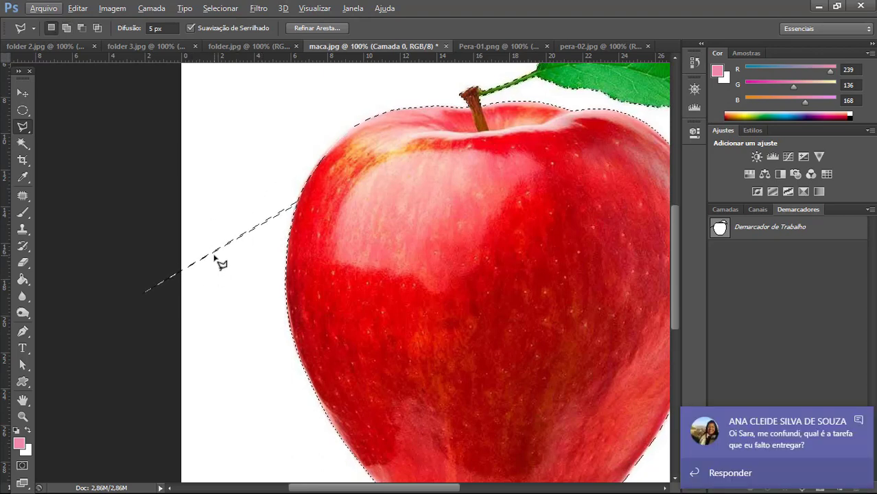
click(857, 421)
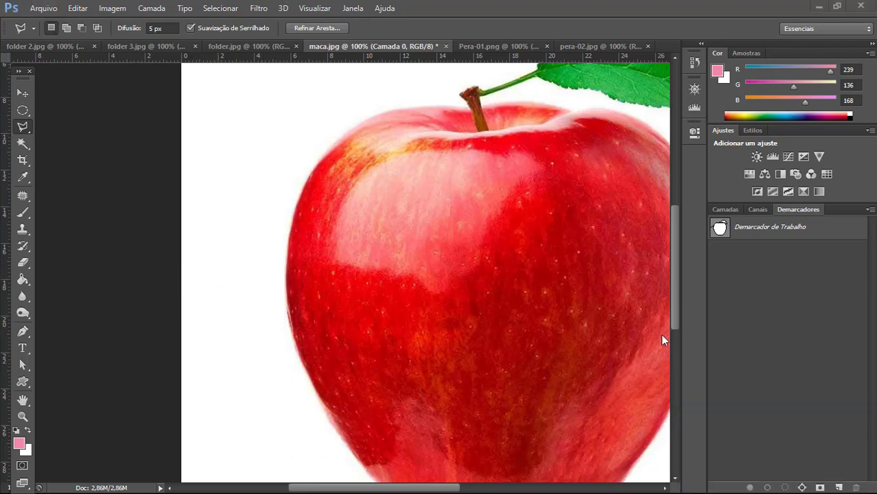
click(25, 96)
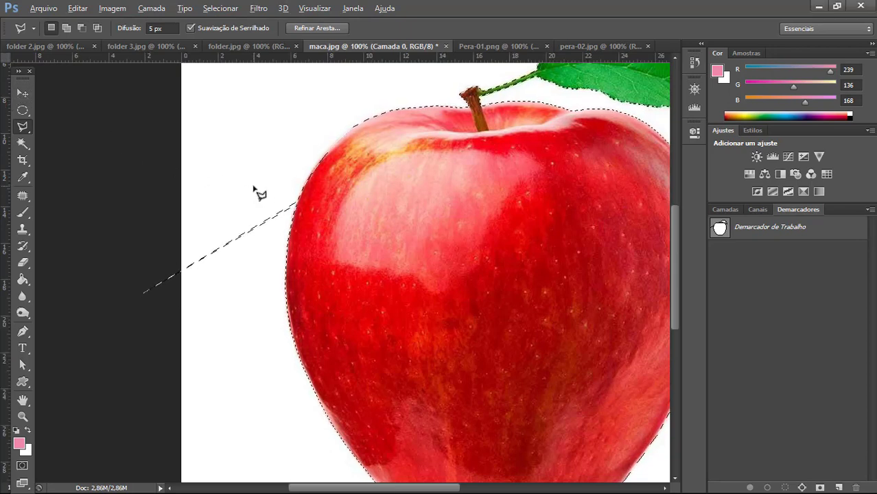
key(alt)
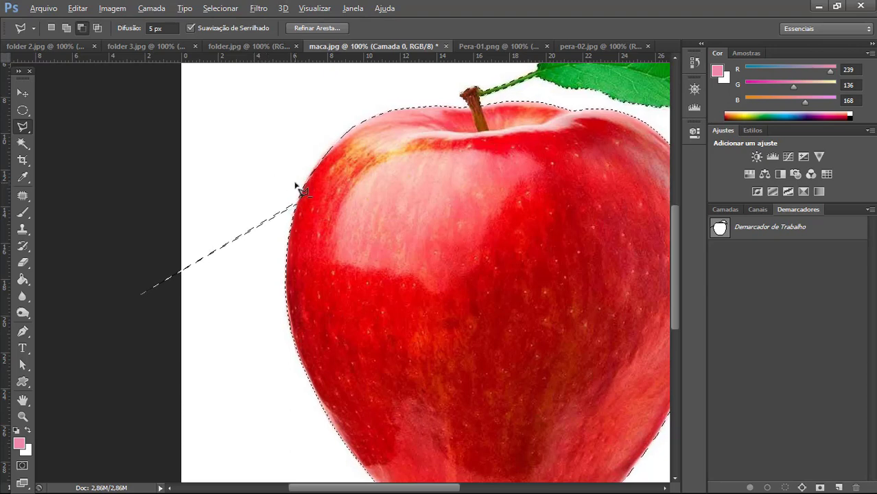
key(alt)
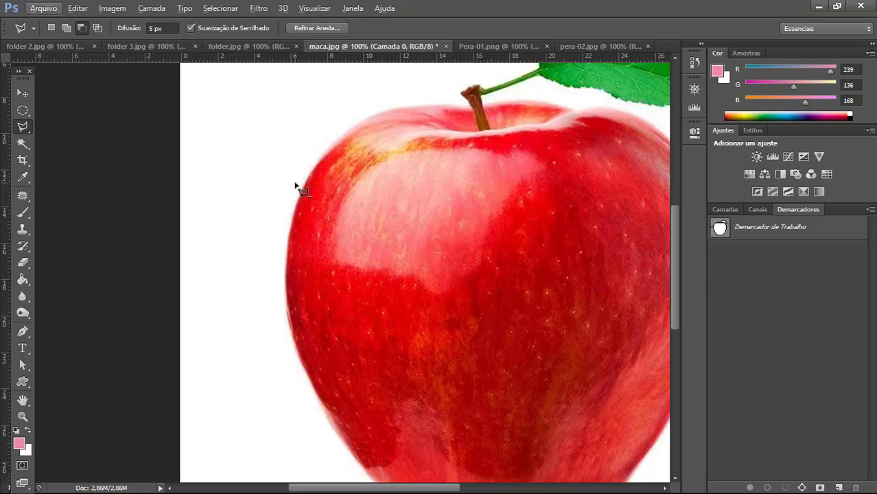
Subtract the stray sliver extending outward from the apple's left edge from the selection with a polygonal lasso outline around it.
key(ctrl+plus)
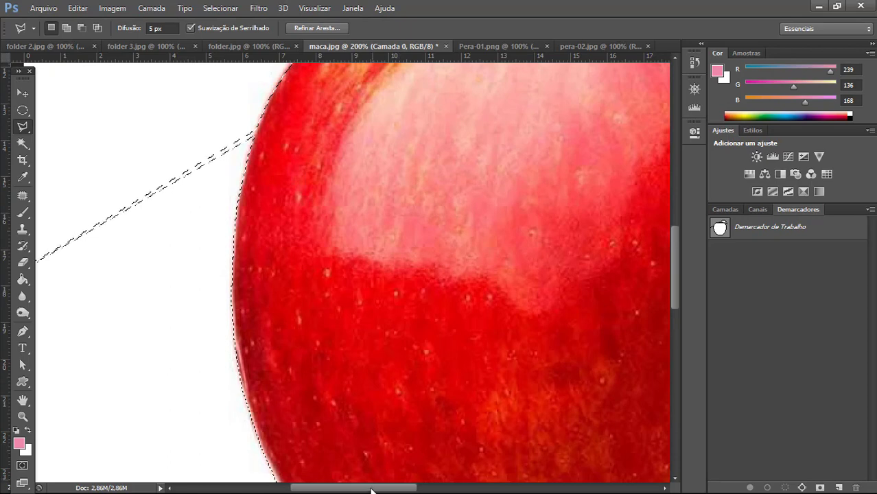
drag(372, 489, 342, 488)
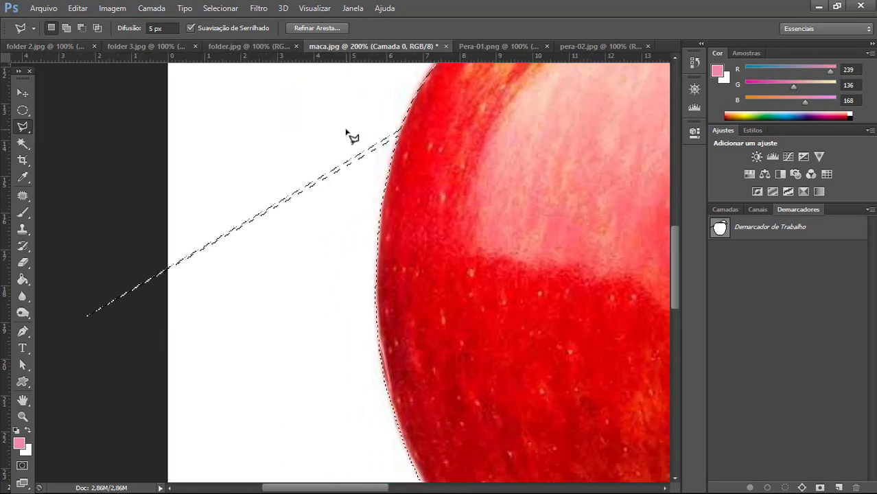
key(alt)
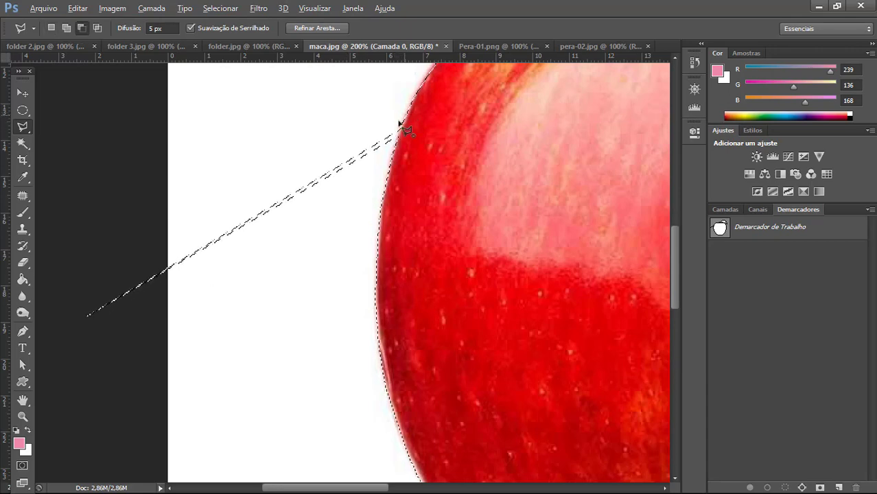
key(ctrl+d)
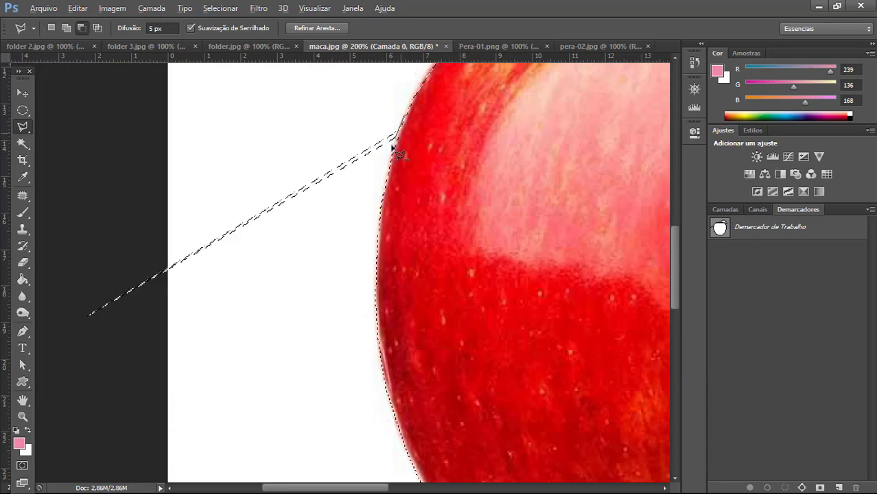
click(391, 149)
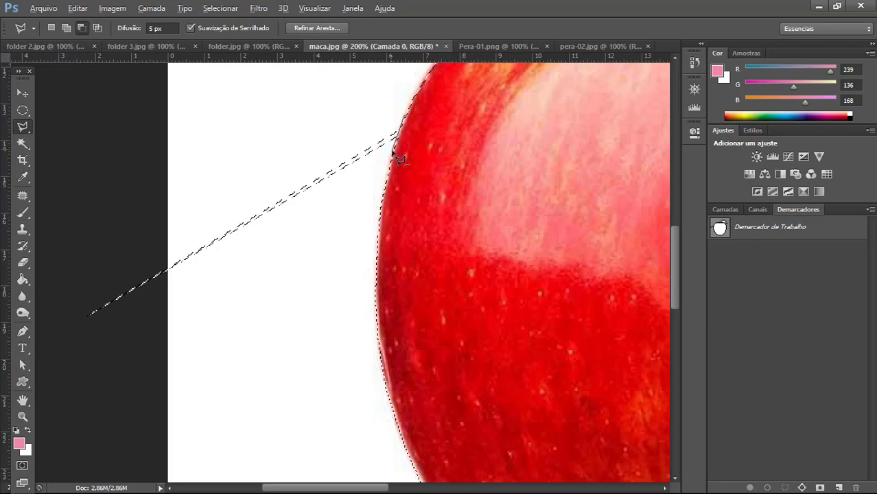
click(169, 320)
click(65, 333)
click(101, 257)
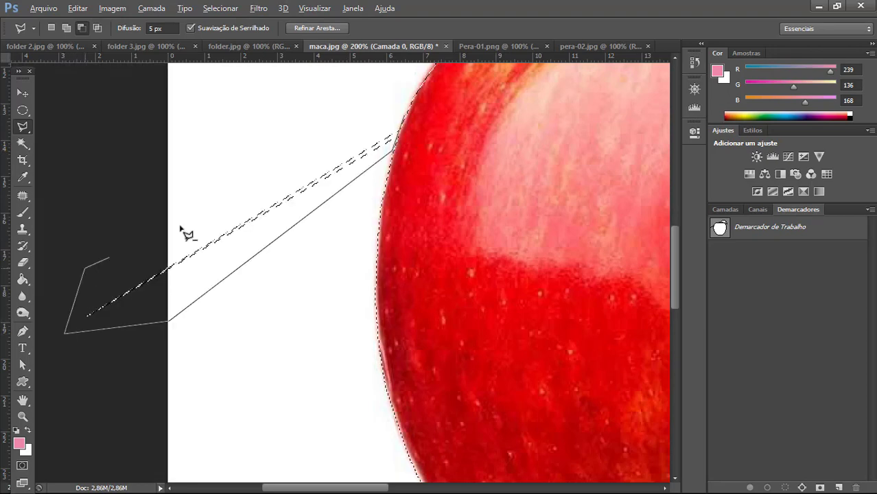
double_click(264, 173)
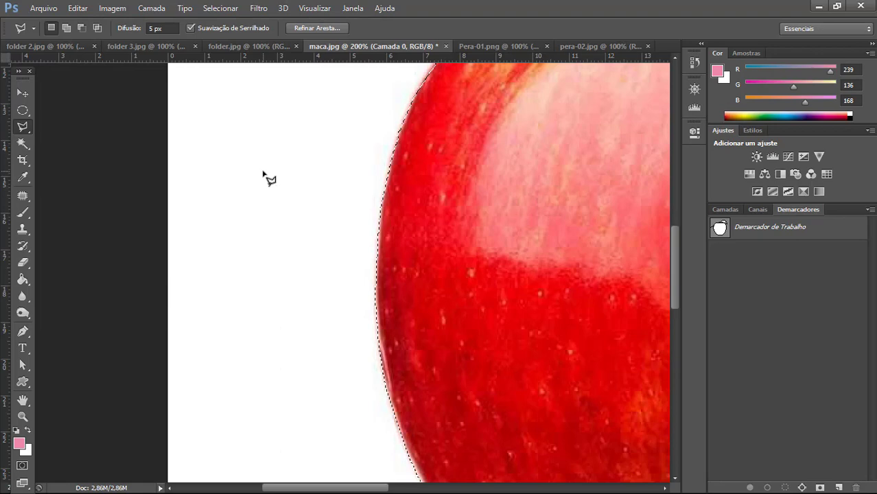
key(alt)
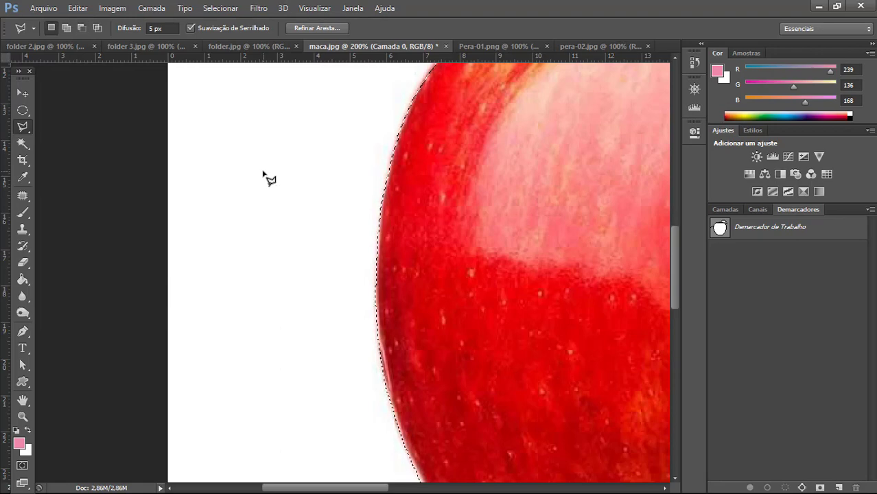
Switch to the Elliptical Marquee tool and copy the selected apple with its stem and leaf.
key(ctrl+minus)
key(ctrl+minus)
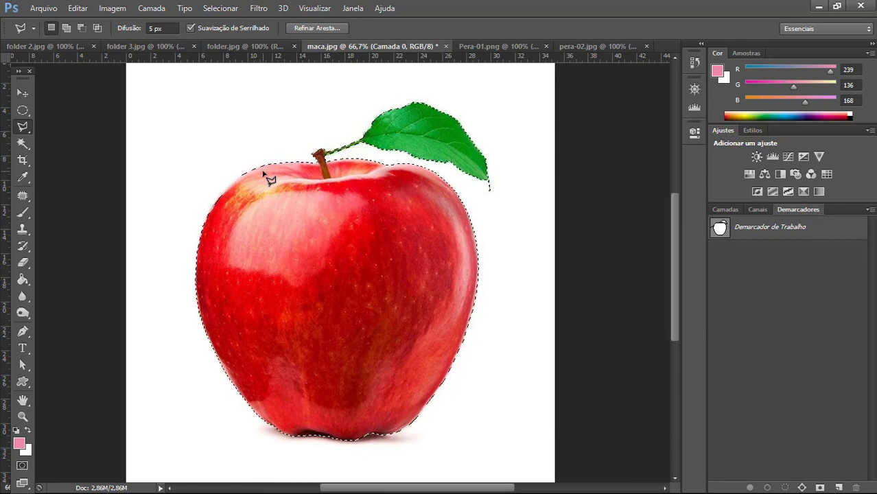
right_click(23, 128)
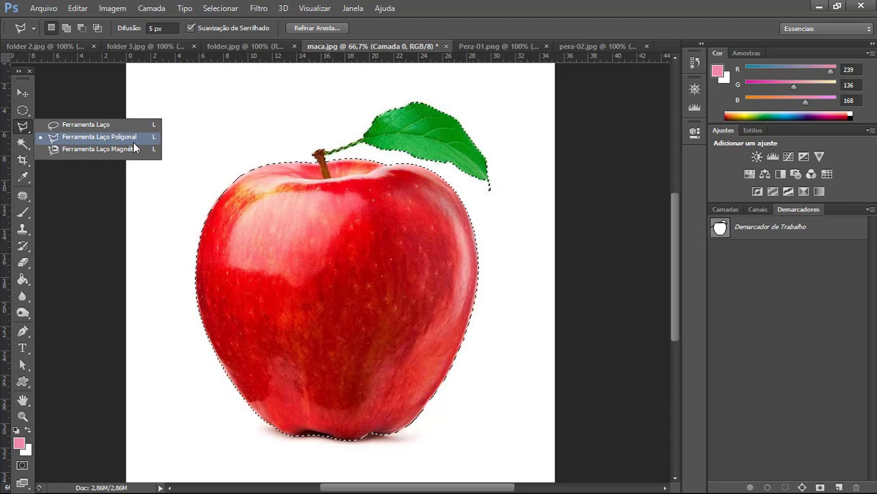
click(26, 112)
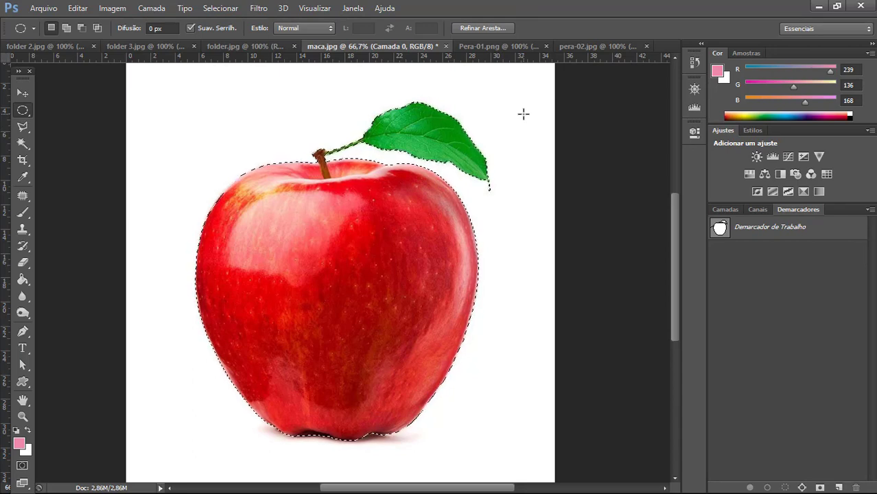
click(73, 8)
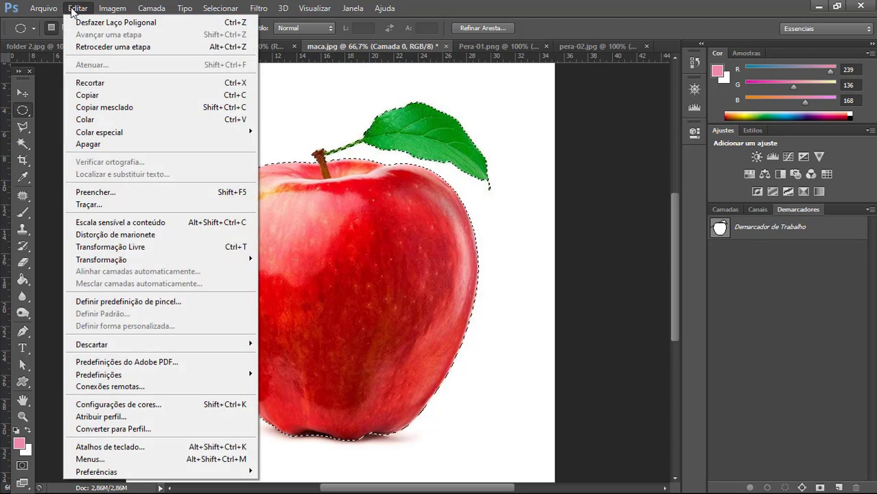
click(87, 101)
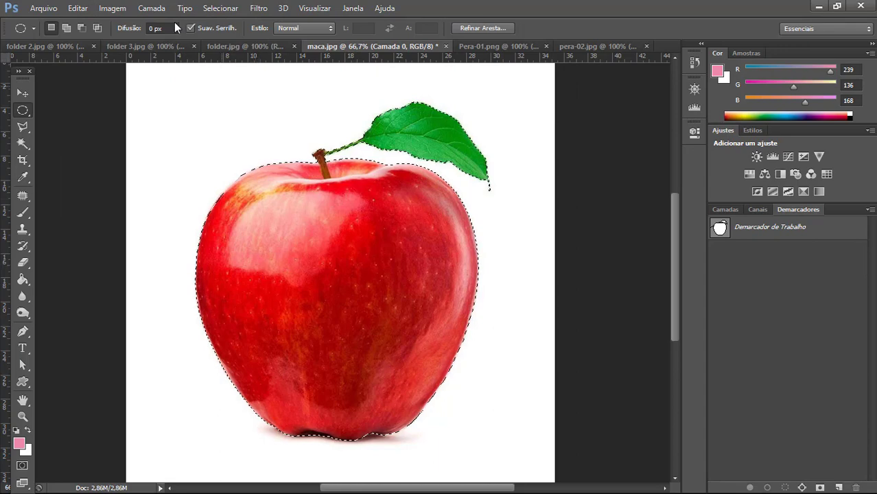
Create a transparent 721 × 790 pixel document at 72 pixels/inch from the clipboard preset and paste the copied apple into it.
click(36, 9)
click(38, 22)
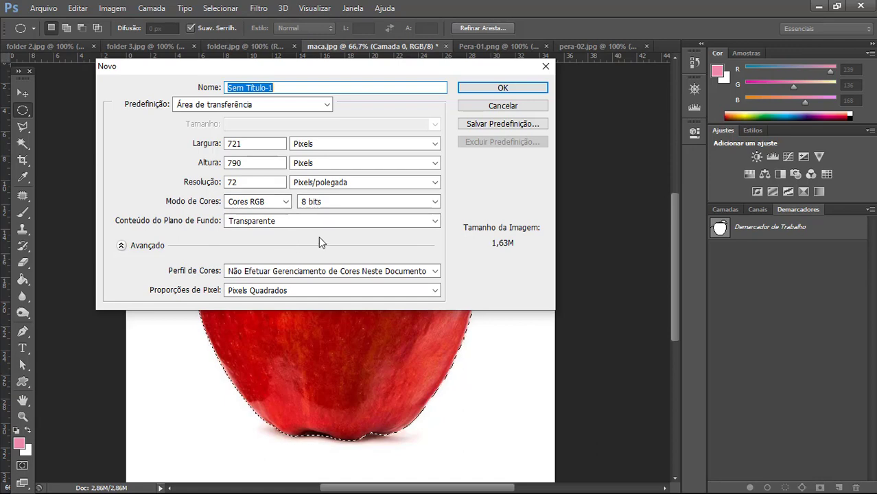
click(502, 90)
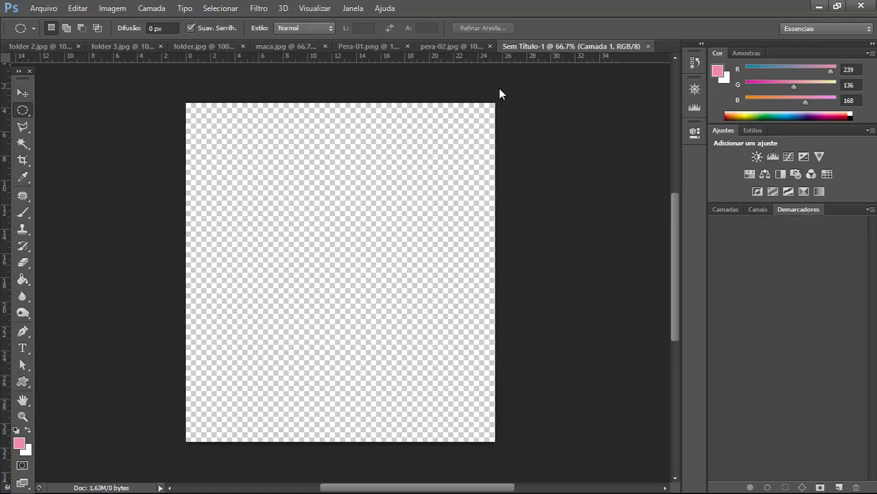
key(ctrl+v)
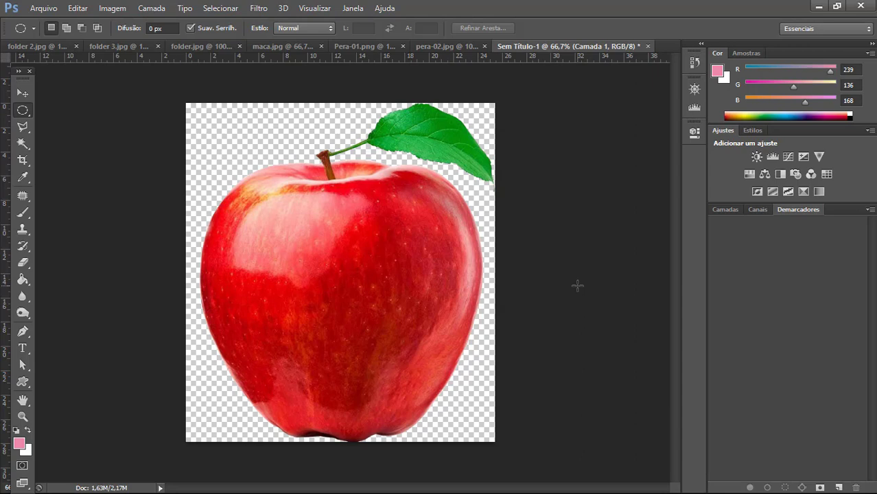
Enlarge the canvas on all sides with the Crop tool so the apple sits near the centre of a wide transparent area.
click(23, 162)
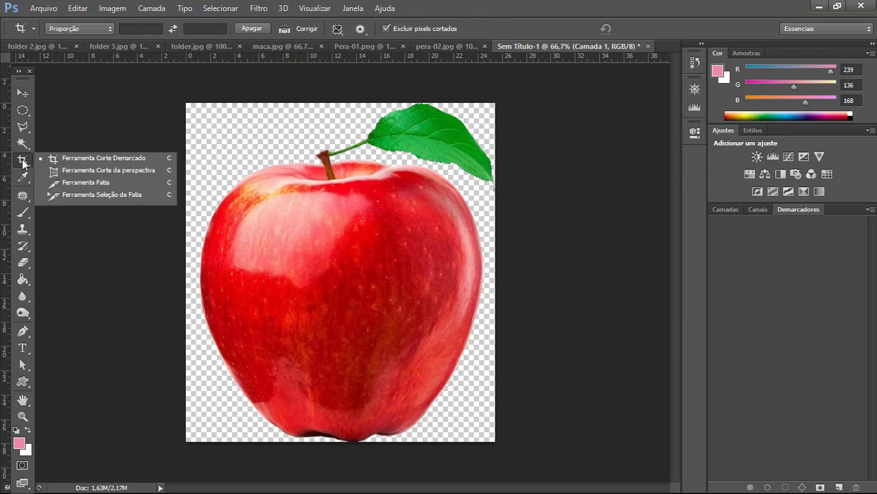
click(124, 157)
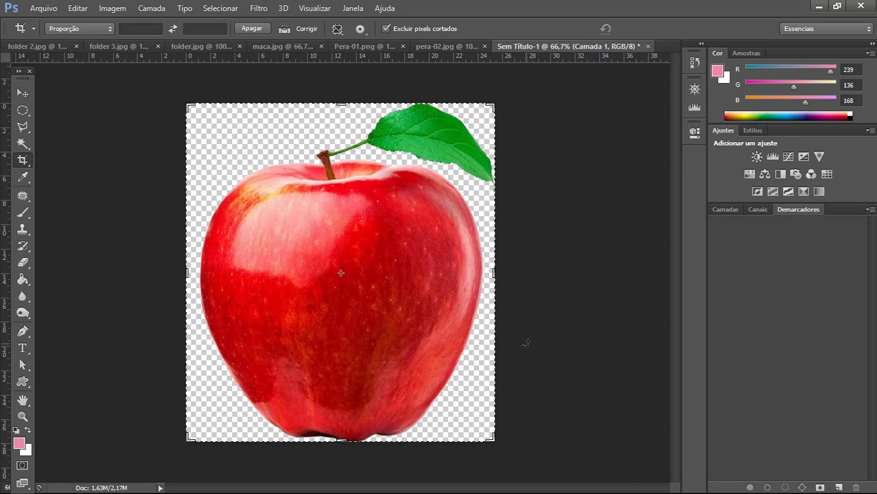
key(ctrl+minus)
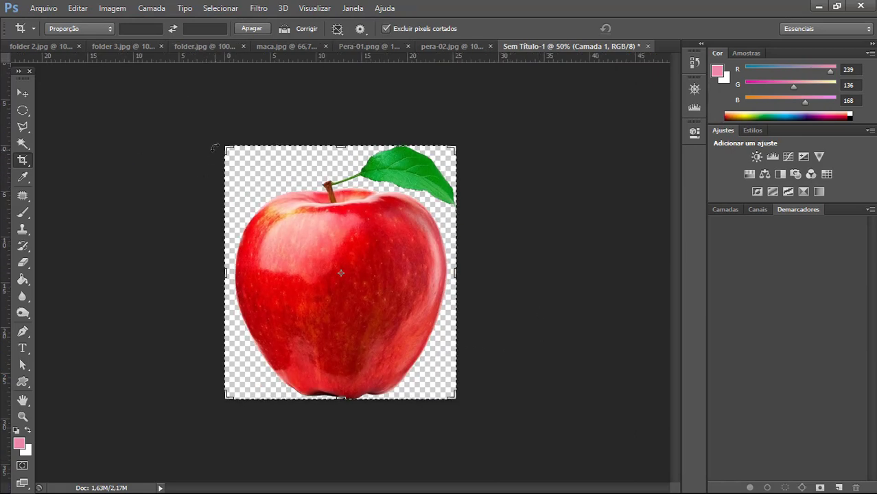
drag(225, 149, 130, 117)
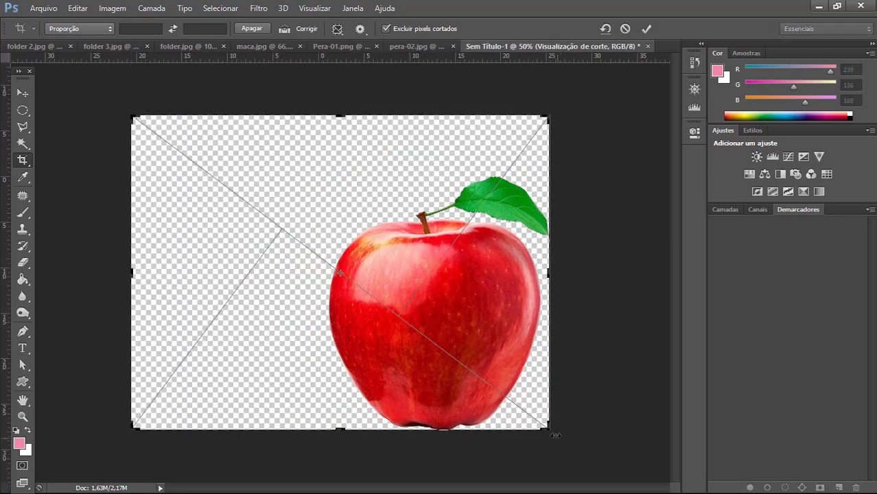
drag(551, 430, 645, 462)
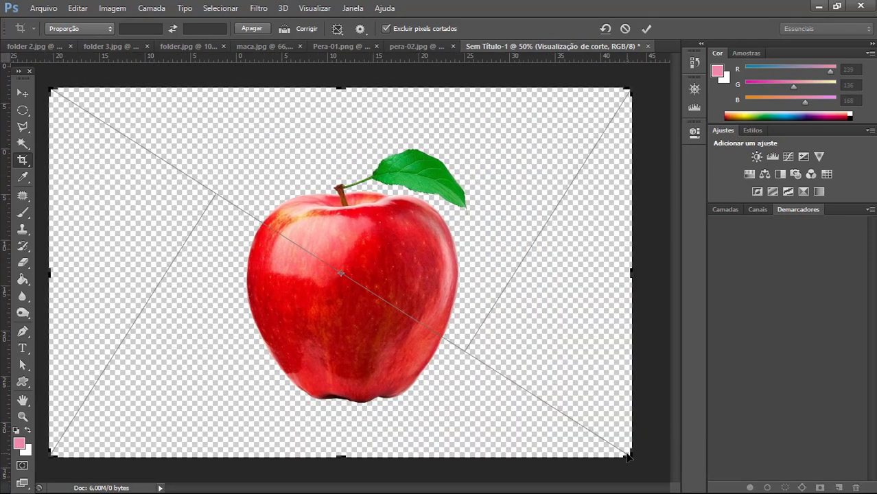
key(Return)
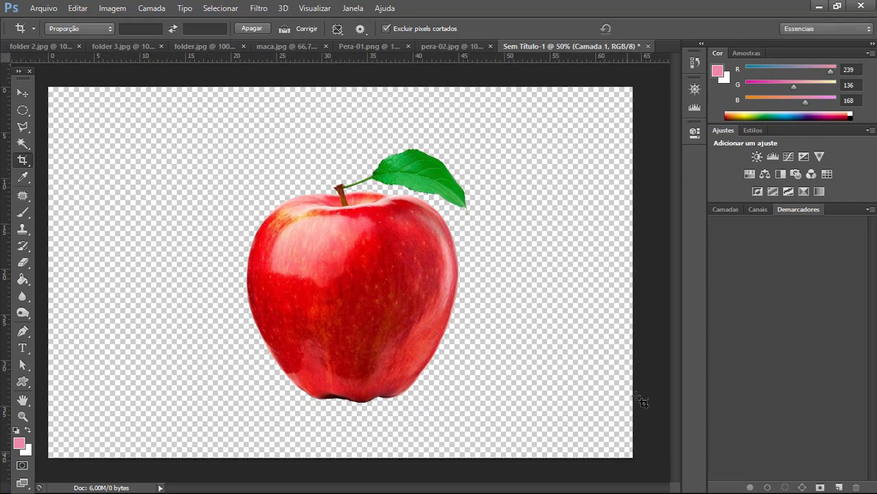
Move the apple on Camada 1 into the left half of the enlarged canvas.
click(21, 98)
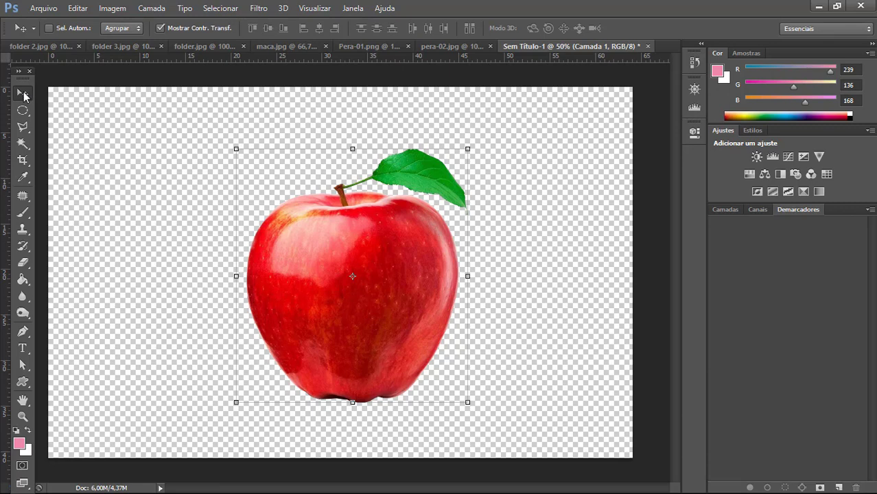
click(22, 109)
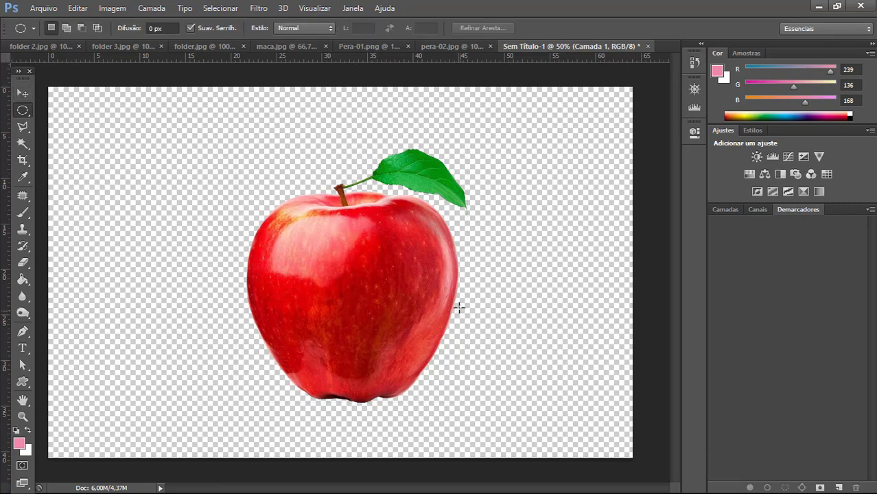
click(22, 95)
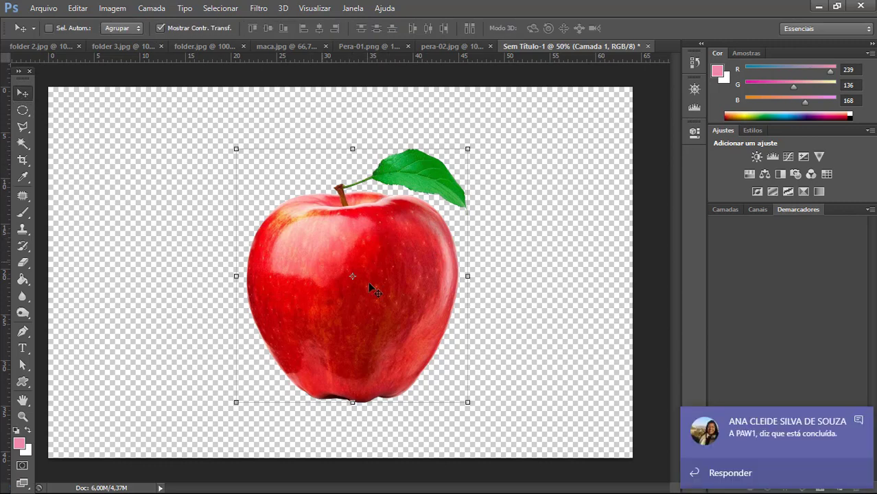
click(860, 421)
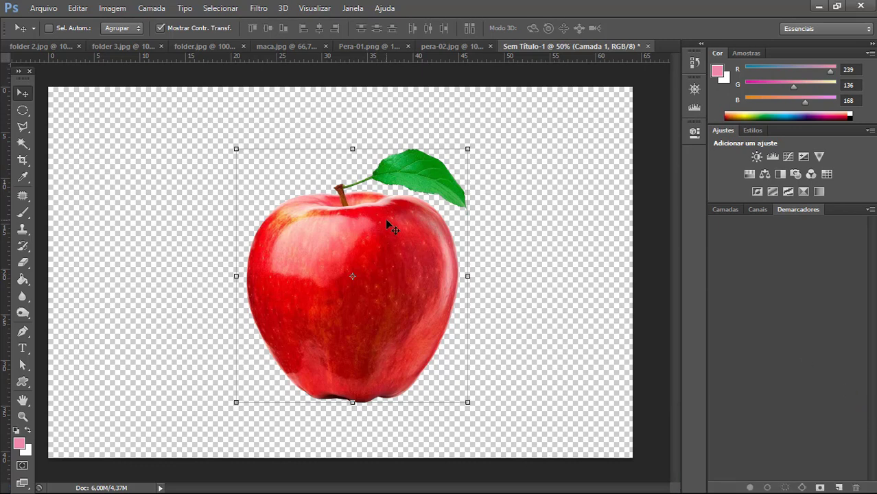
drag(387, 225, 271, 217)
drag(297, 256, 296, 261)
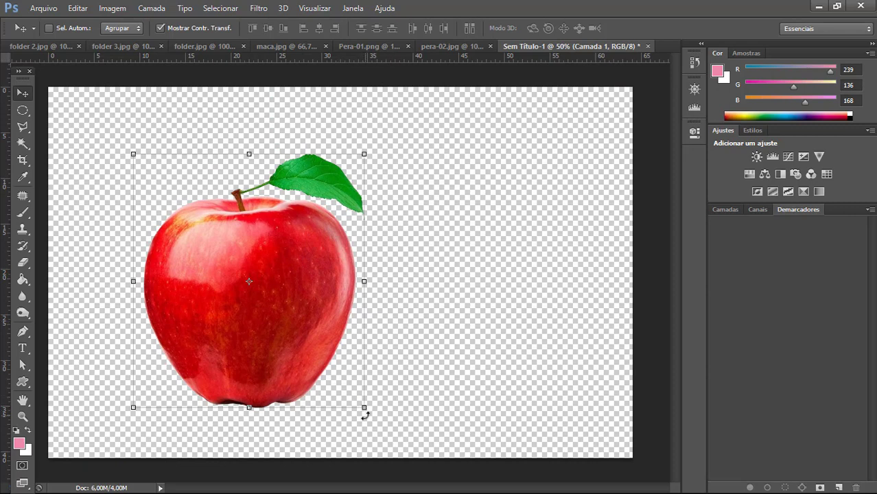
Scale the apple on Camada 1 up to about 112% from its upper left corner and apply the transformation.
drag(365, 409, 376, 454)
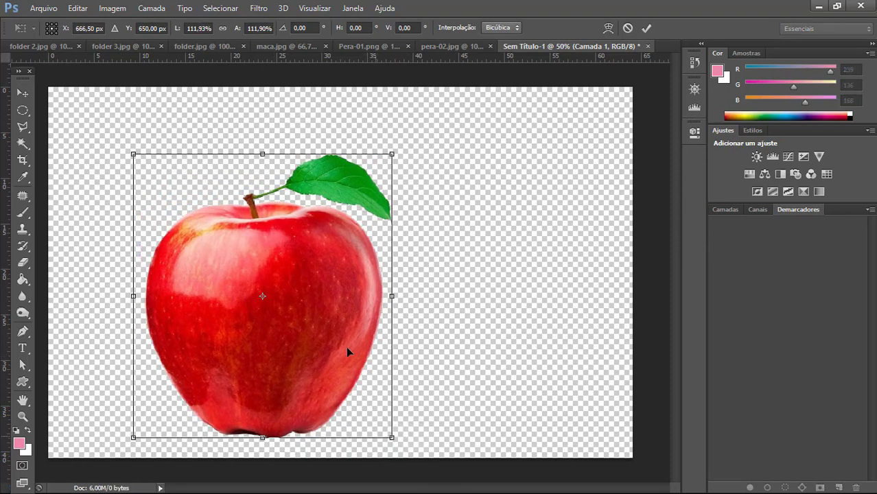
click(23, 93)
click(383, 202)
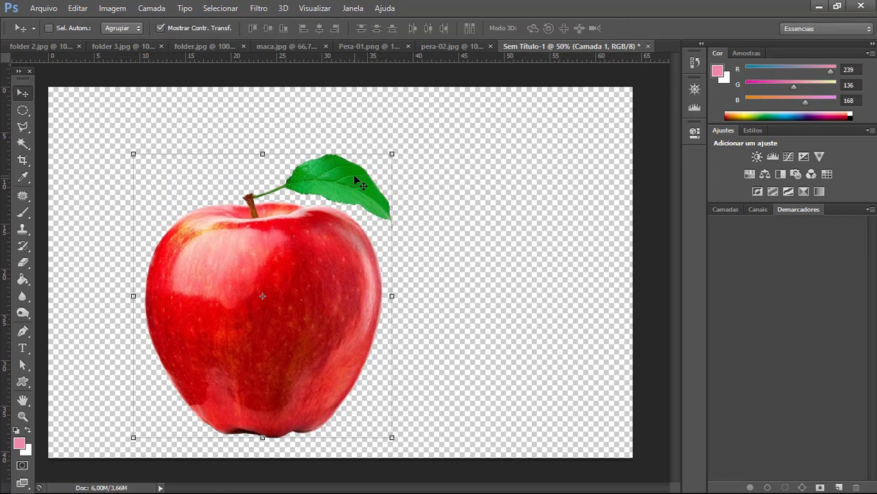
Paste a second copy of the apple and place it in the free area right of the first one.
click(23, 110)
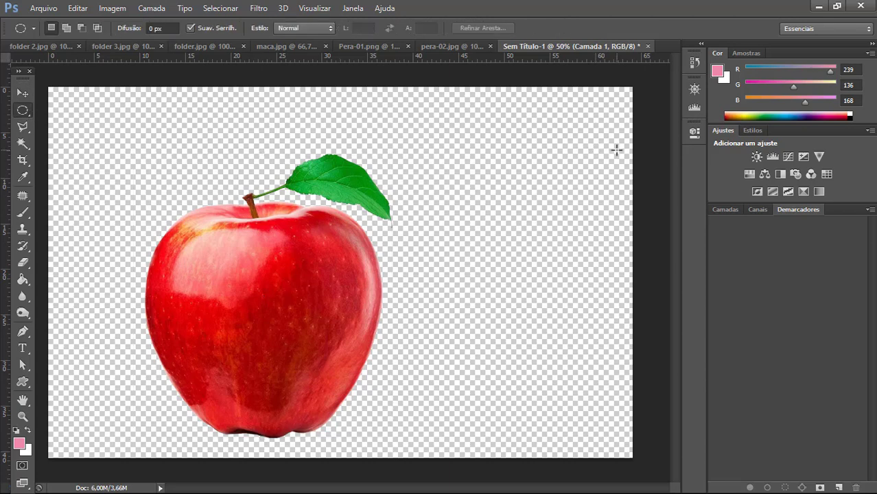
key(ctrl+v)
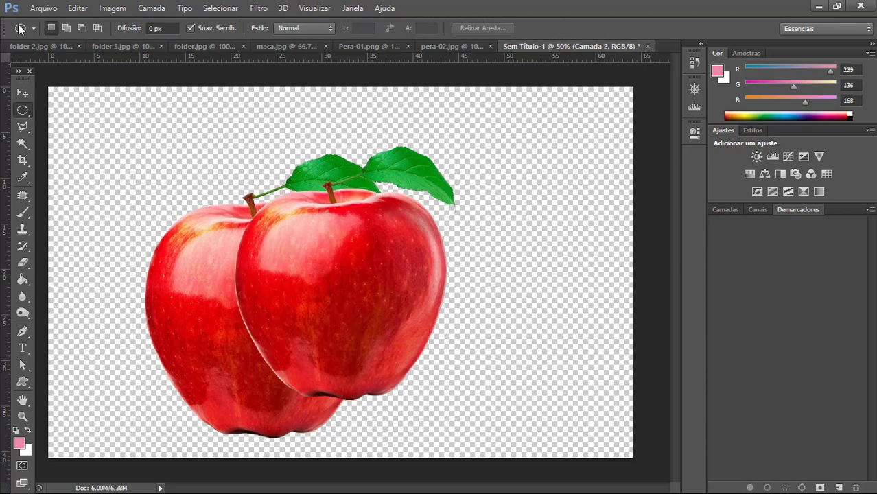
click(23, 93)
drag(307, 275, 481, 273)
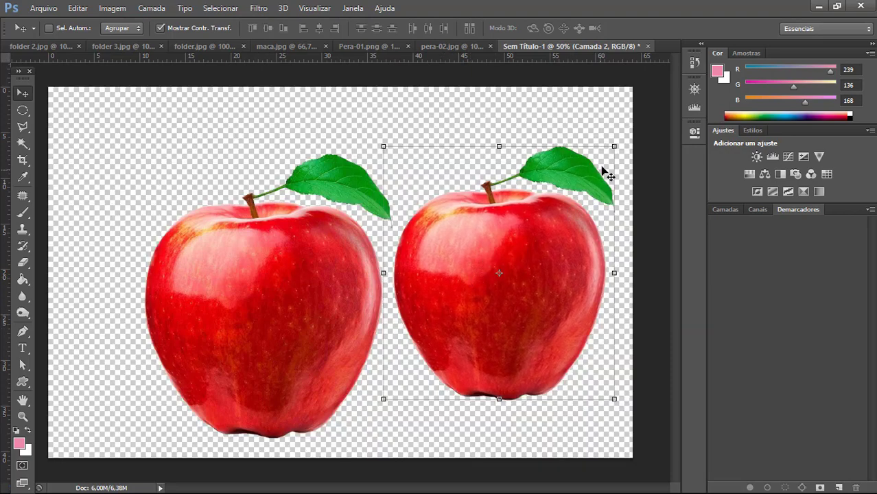
Shrink the second apple to about 67% and apply the transformation.
drag(612, 146, 533, 234)
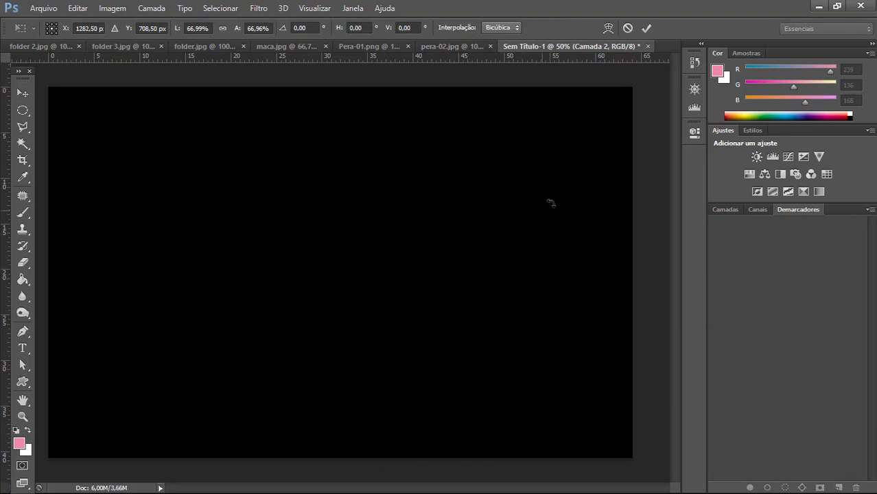
click(22, 111)
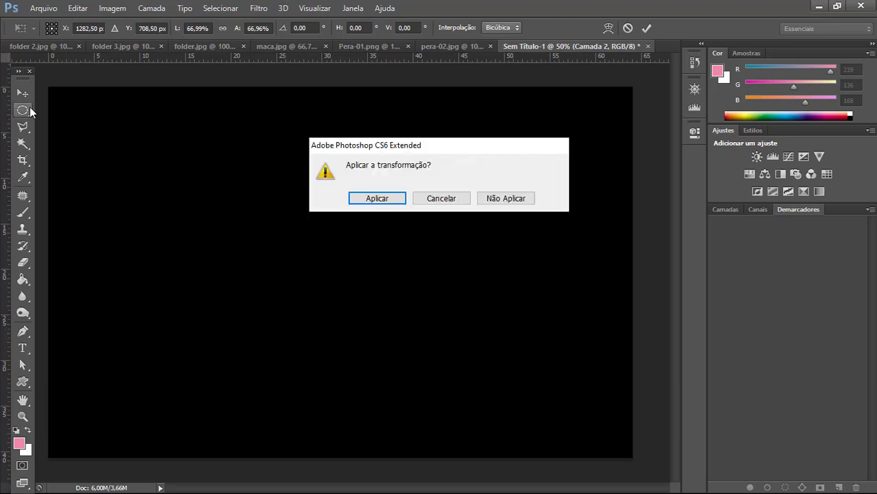
click(393, 202)
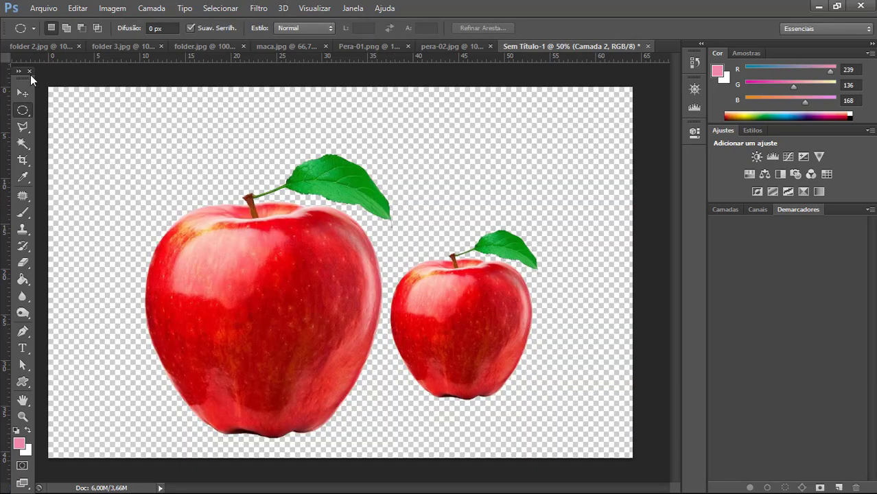
Move the smaller apple over the large apple's lower right side, scale it to about 115% and apply the transformation.
click(23, 92)
drag(496, 349, 426, 366)
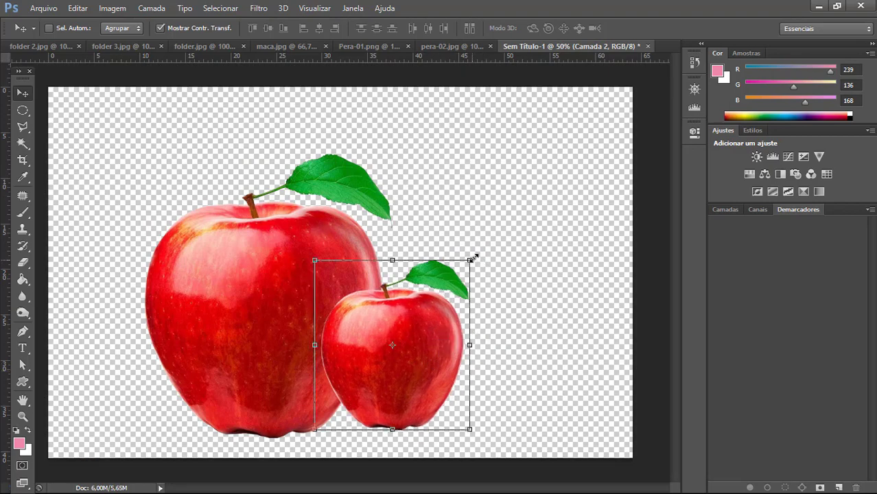
drag(475, 256, 499, 232)
drag(417, 362, 409, 360)
click(22, 111)
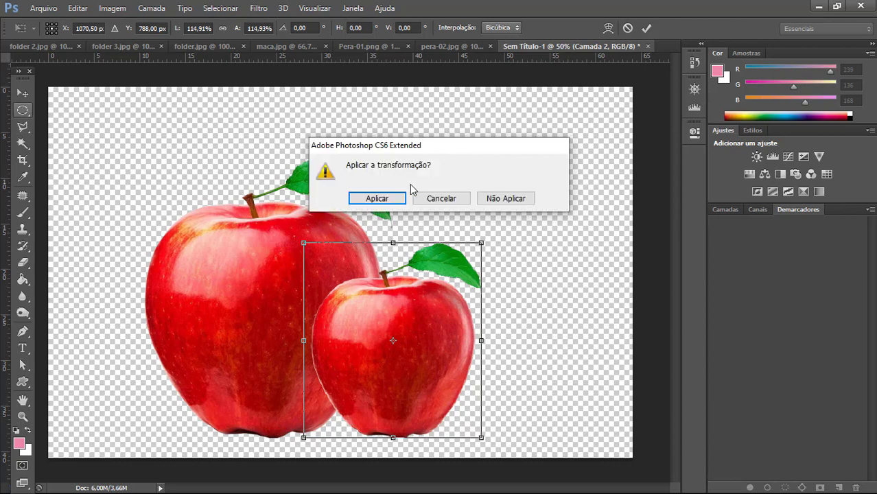
click(370, 198)
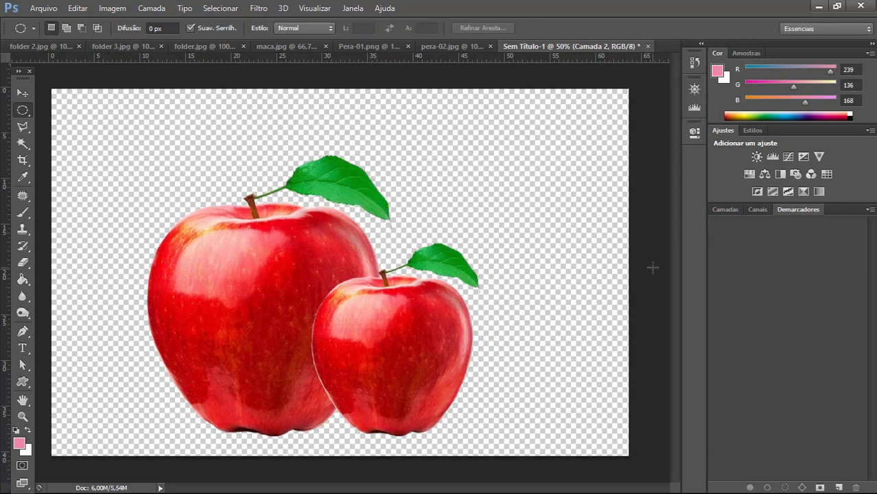
Examine both apples up close, checking the cut-out edges where they overlap.
key(ctrl+minus)
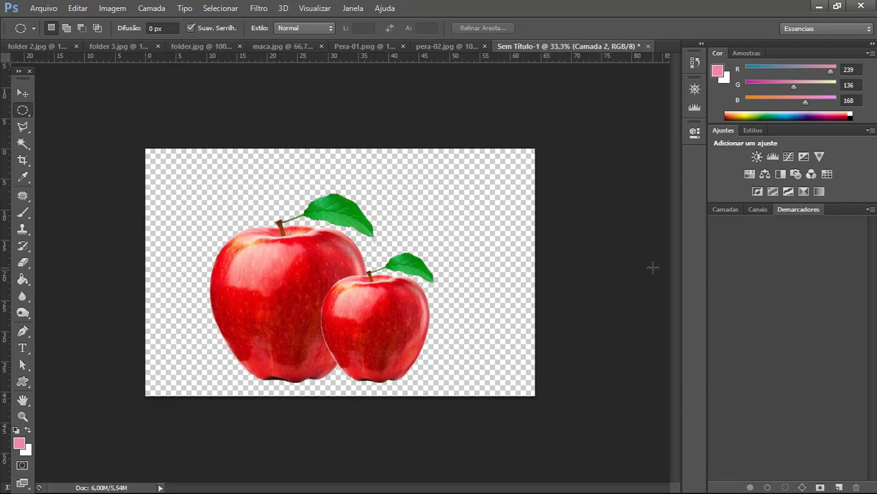
click(22, 92)
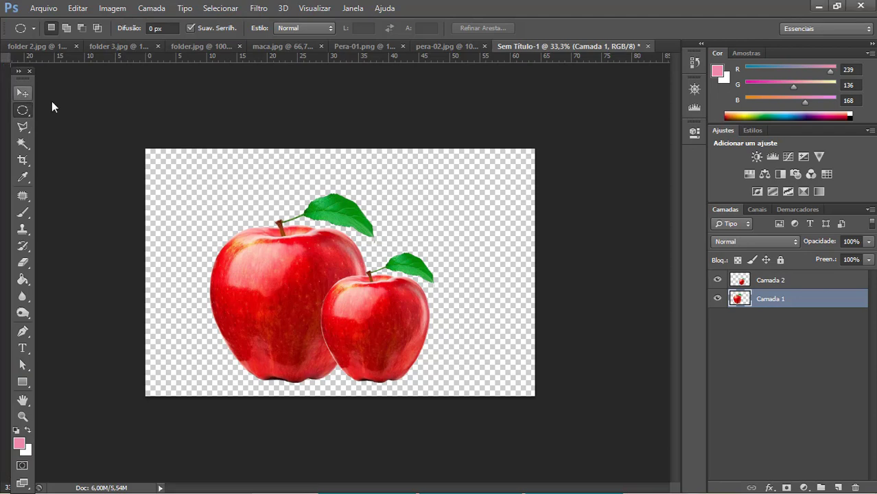
scroll(446, 290, down, 2)
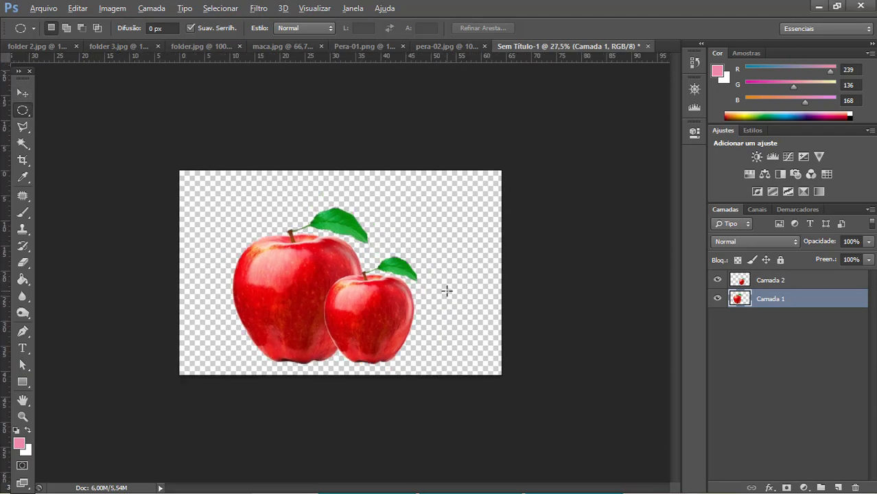
scroll(447, 291, up, 9)
scroll(447, 291, up, 3)
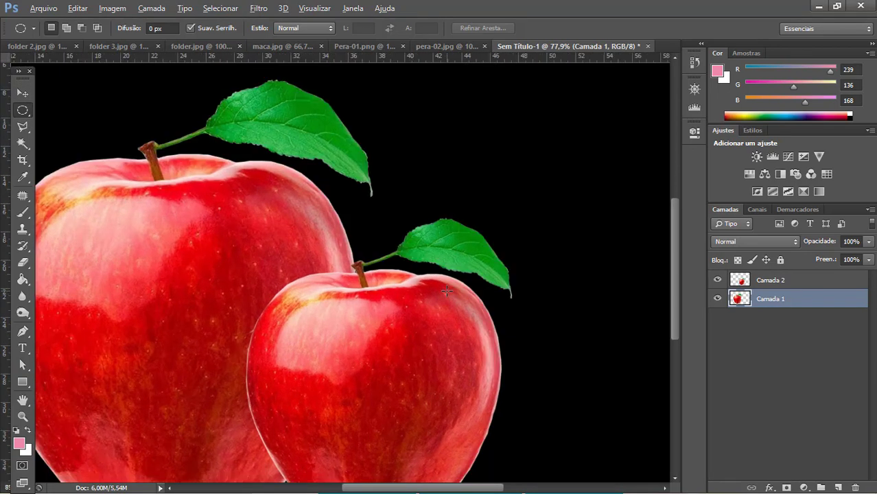
drag(402, 492, 380, 491)
drag(679, 289, 672, 315)
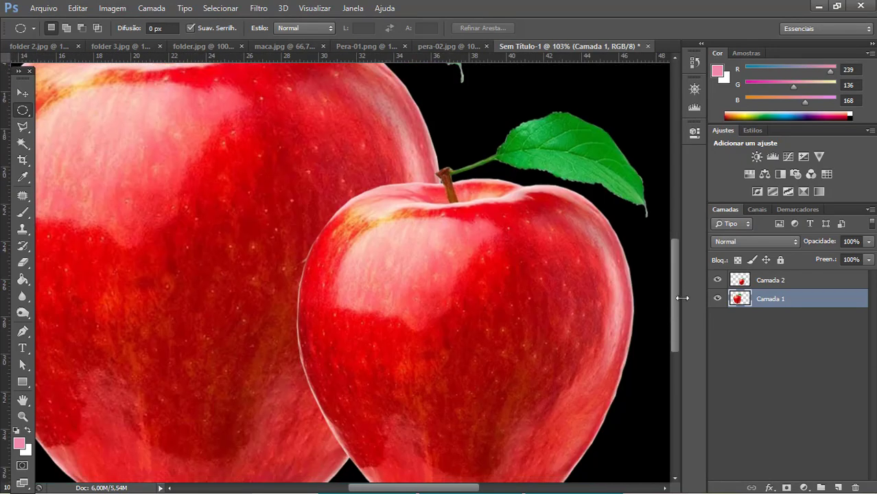
Move the smaller apple on Camada 2 up and further over the large one, and inspect its left edge at 200% zoom.
click(25, 92)
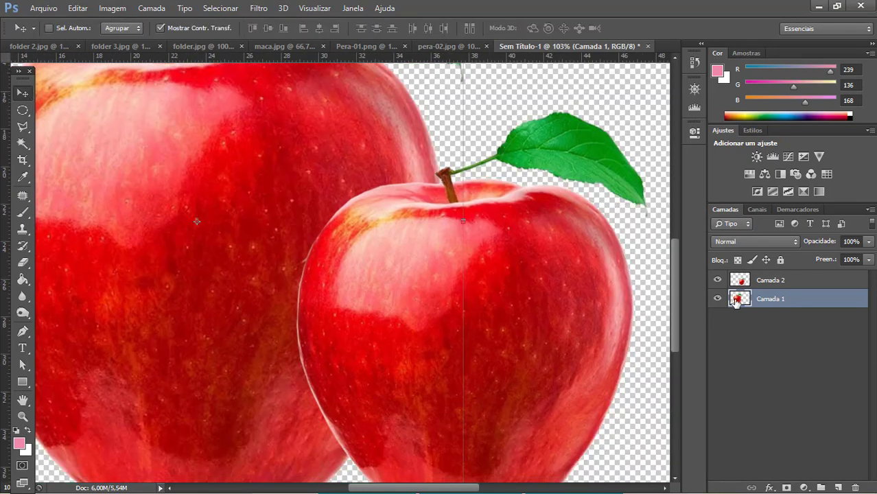
click(754, 280)
drag(473, 307, 428, 252)
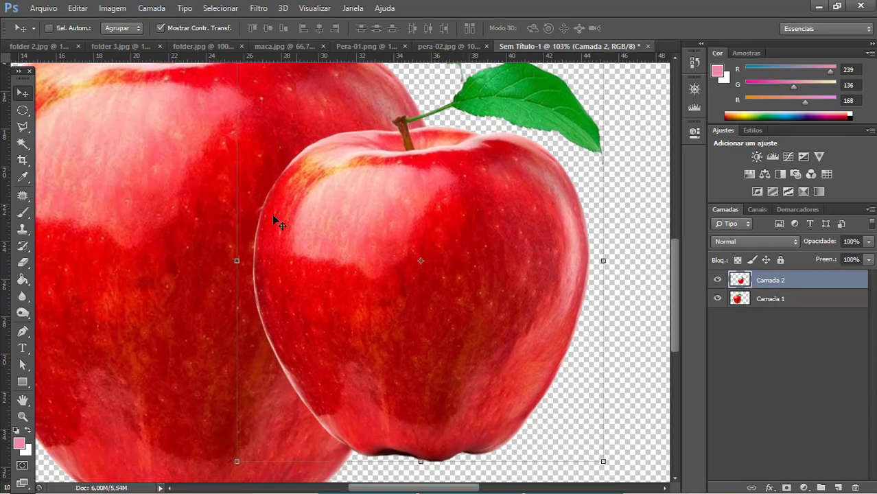
click(23, 416)
click(252, 273)
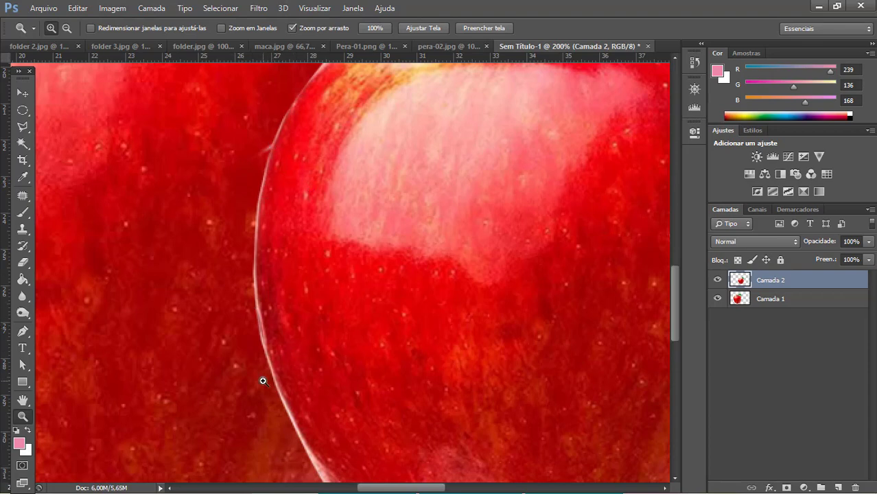
drag(676, 279, 678, 268)
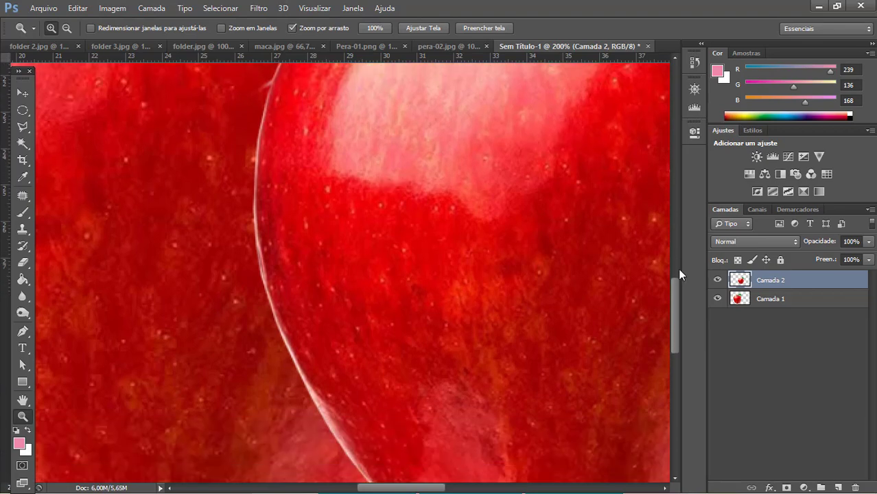
Delete the layer Camada 2 with the smaller apple.
right_click(760, 282)
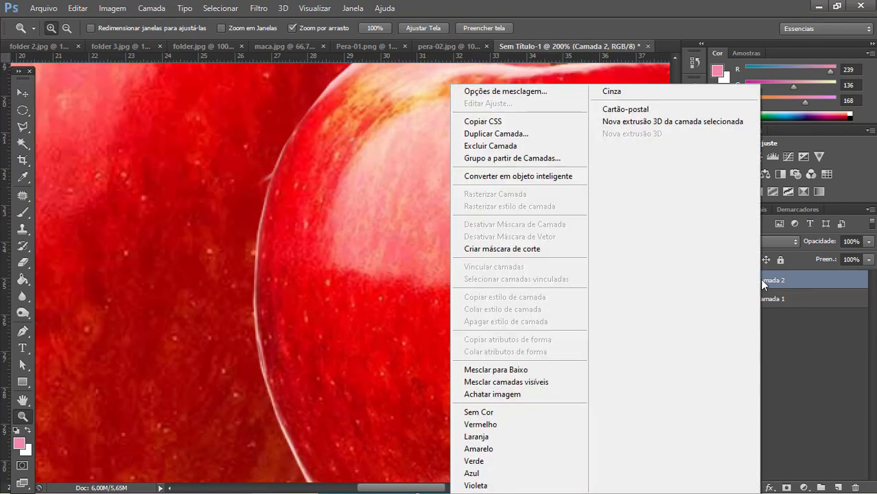
click(474, 146)
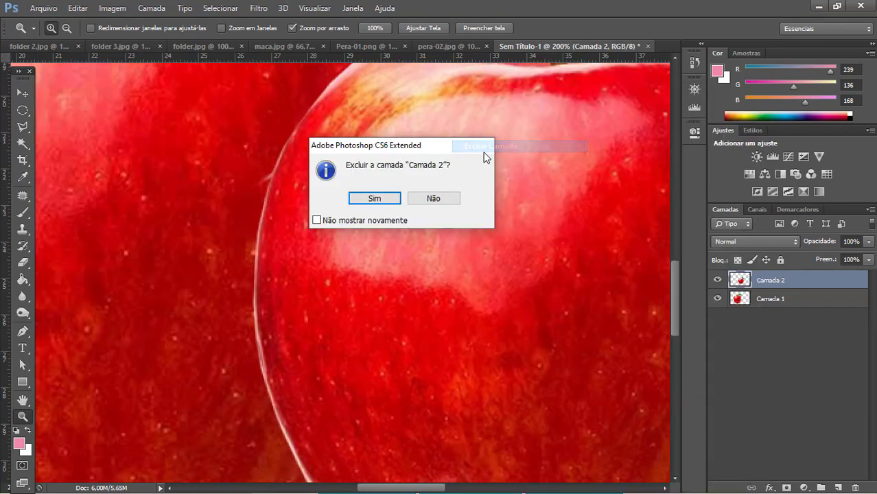
click(389, 202)
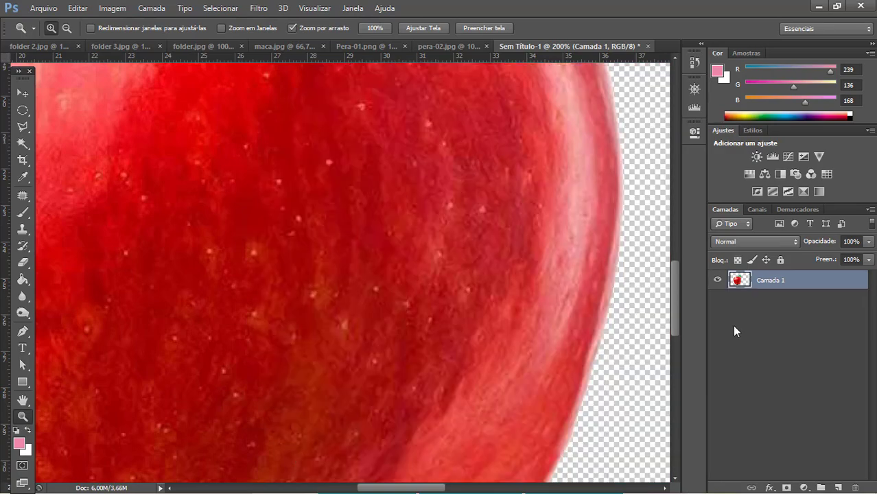
key(ctrl+minus)
key(ctrl+minus)
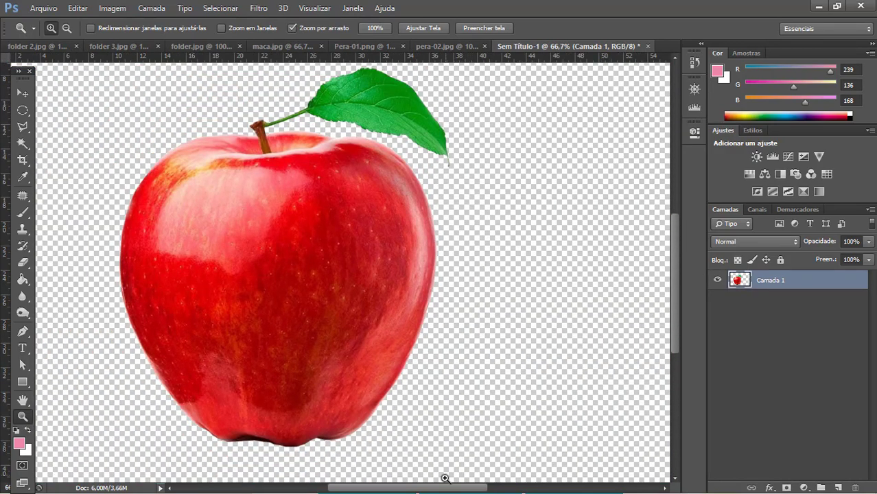
Load the outline of the apple, stem and leaf on Camada 1 as a selection.
drag(445, 490, 429, 487)
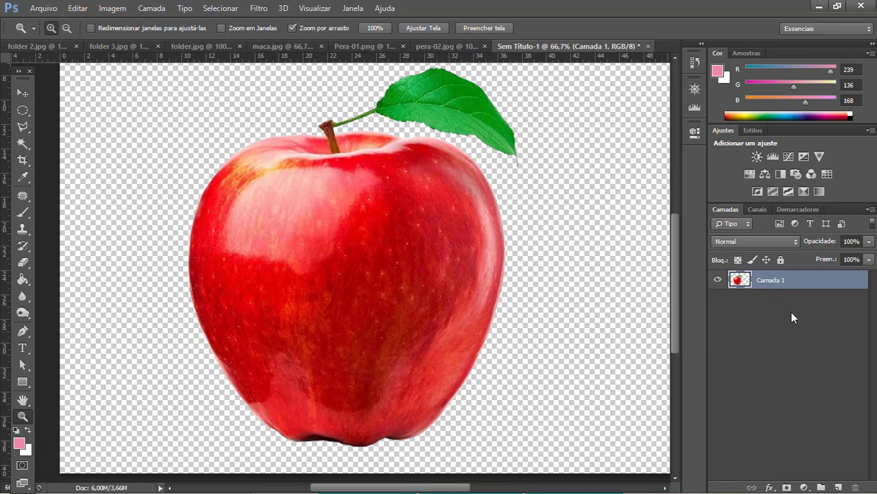
drag(677, 306, 673, 310)
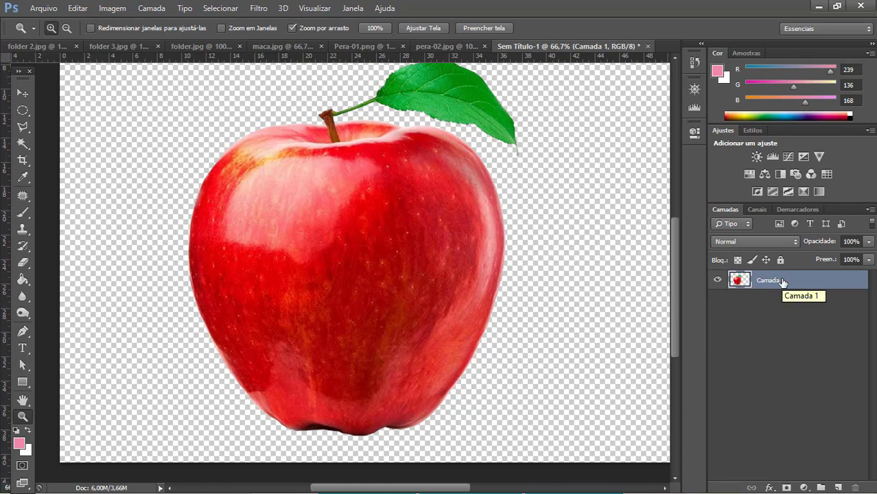
ctrl+click(739, 279)
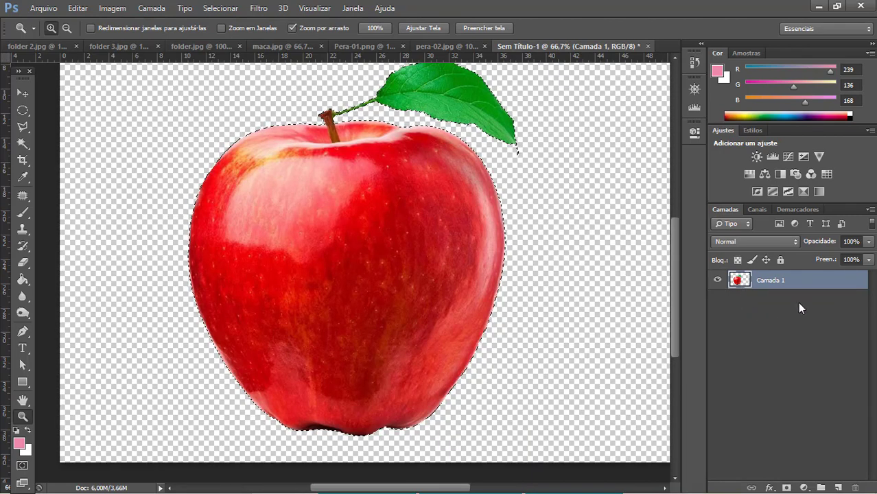
Examine how the selection outline follows the apple's right edge at 200% zoom.
drag(671, 287, 671, 265)
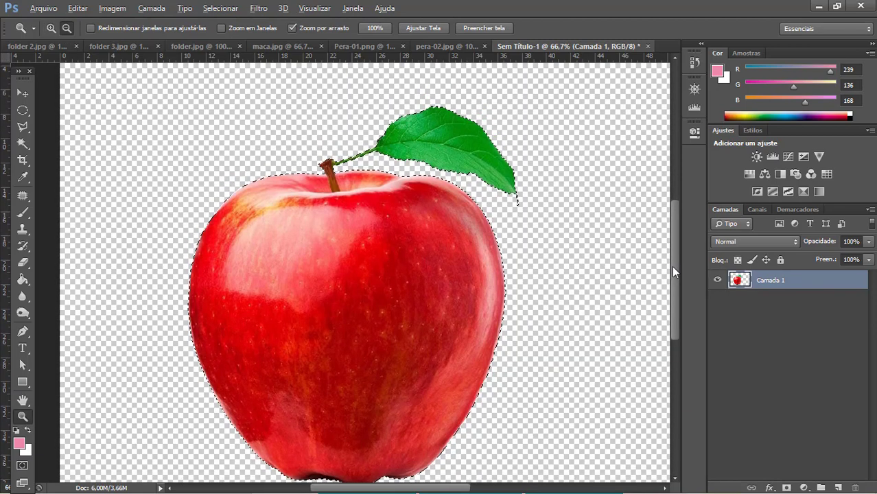
scroll(672, 267, down, 1)
key(alt)
scroll(671, 266, down, 1)
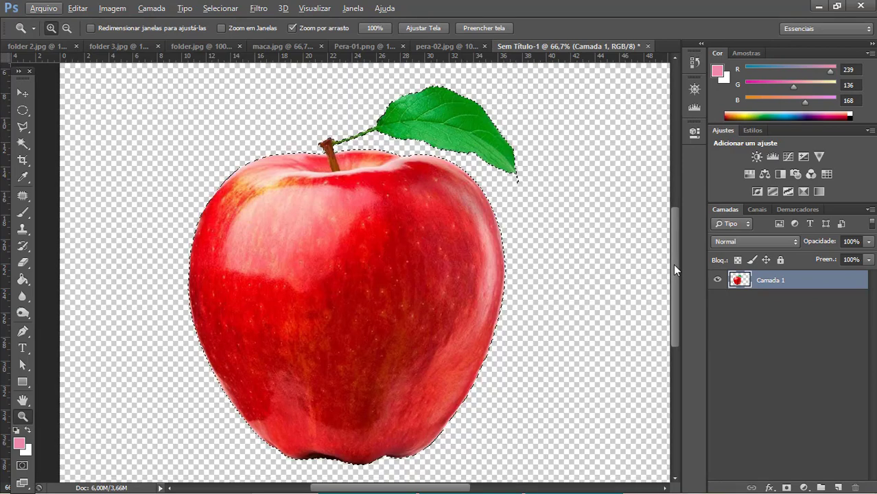
drag(329, 255, 597, 265)
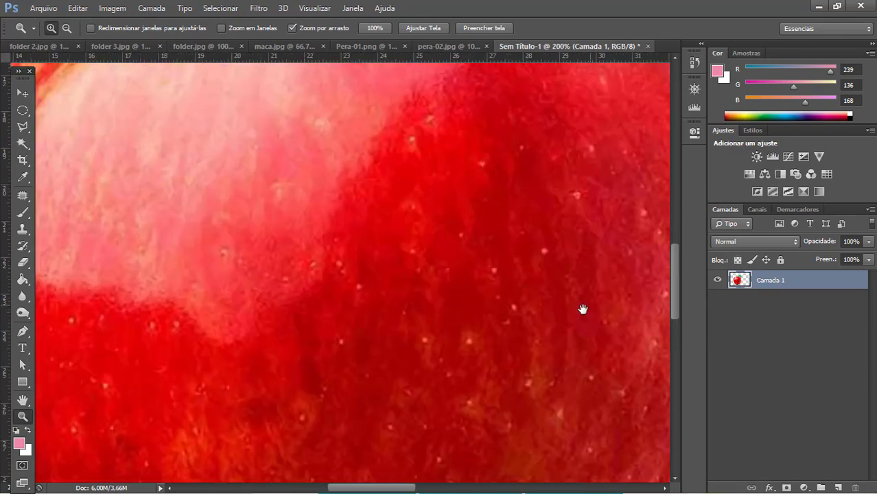
drag(583, 309, 74, 225)
drag(503, 282, 401, 274)
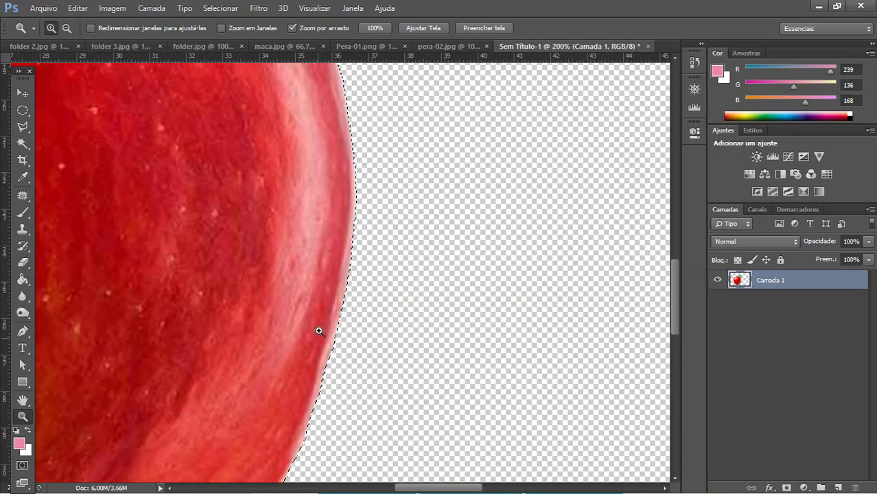
key(ctrl+minus)
key(ctrl+minus)
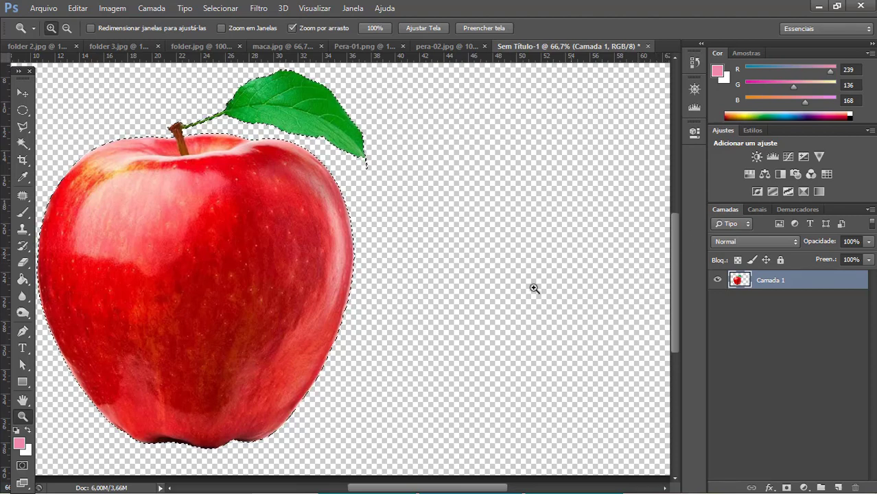
Contract the apple selection by 3 pixels.
drag(440, 490, 409, 490)
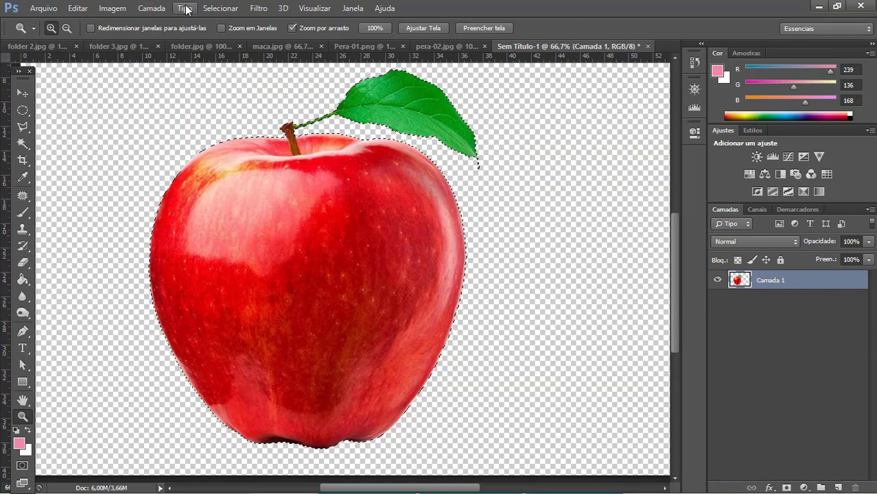
click(220, 8)
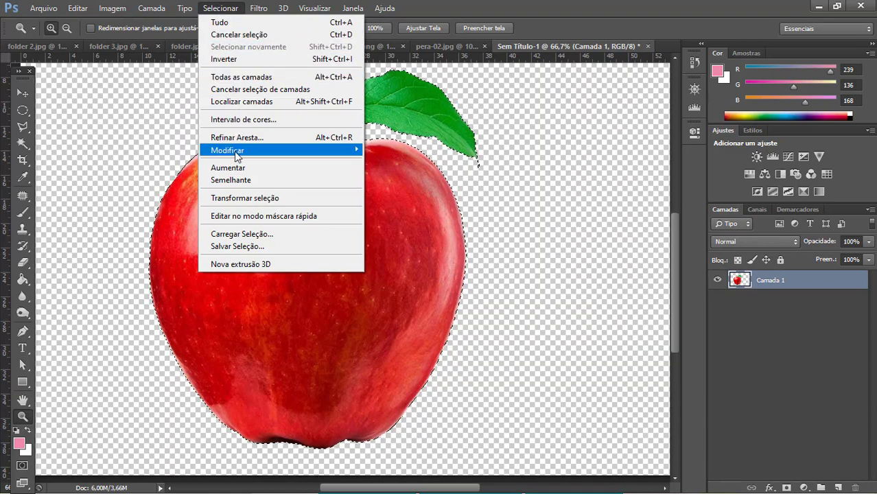
mouse_move(234, 154)
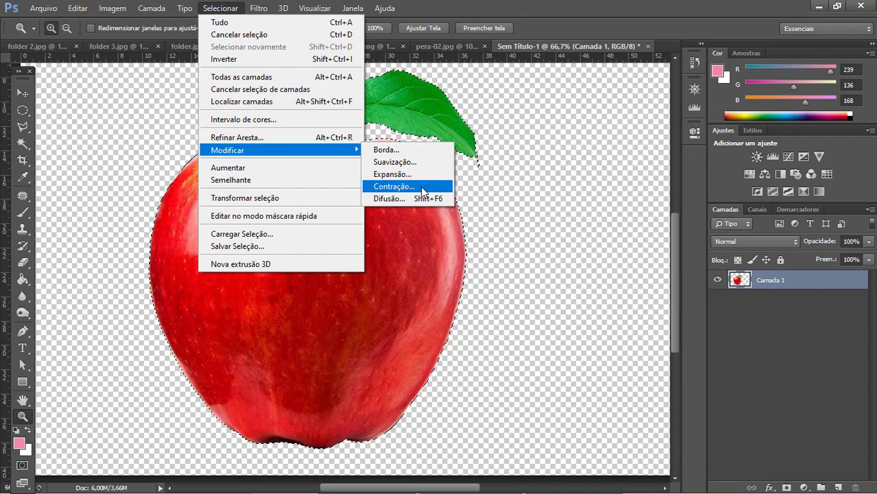
click(422, 188)
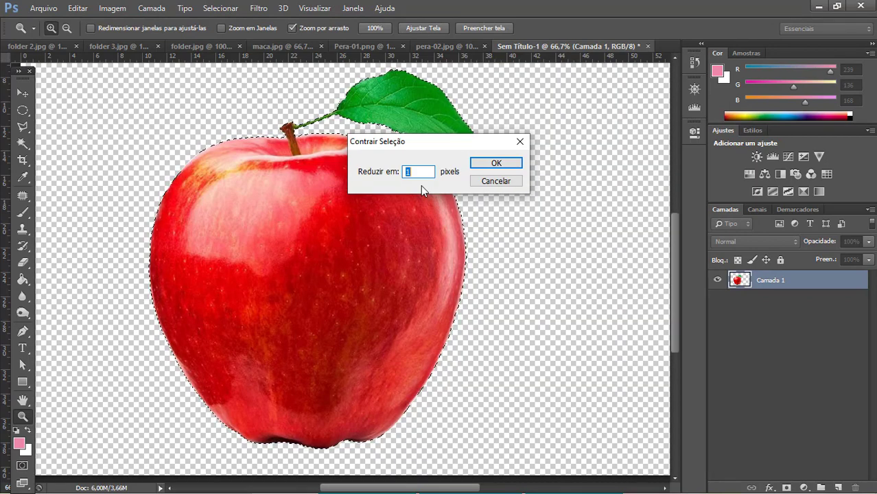
text(3)
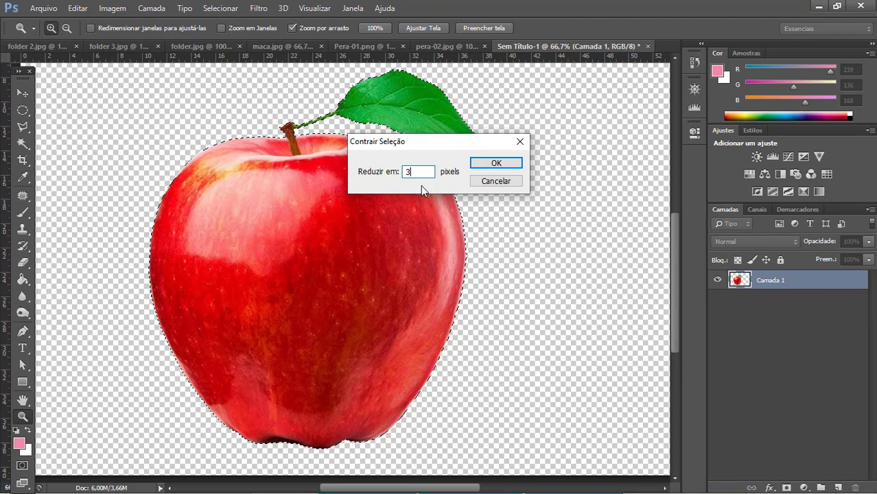
click(498, 164)
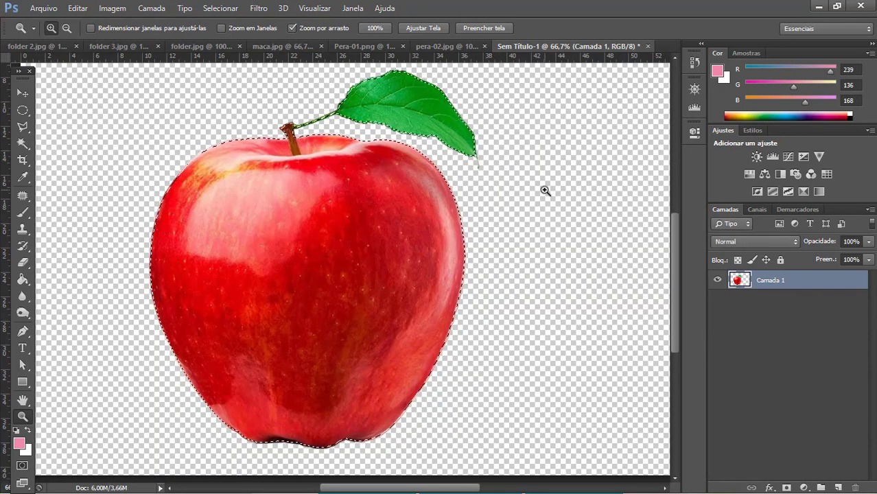
Inspect the contracted selection along the apple's right, upper left and lower left edges at 200% zoom.
key(ctrl+plus)
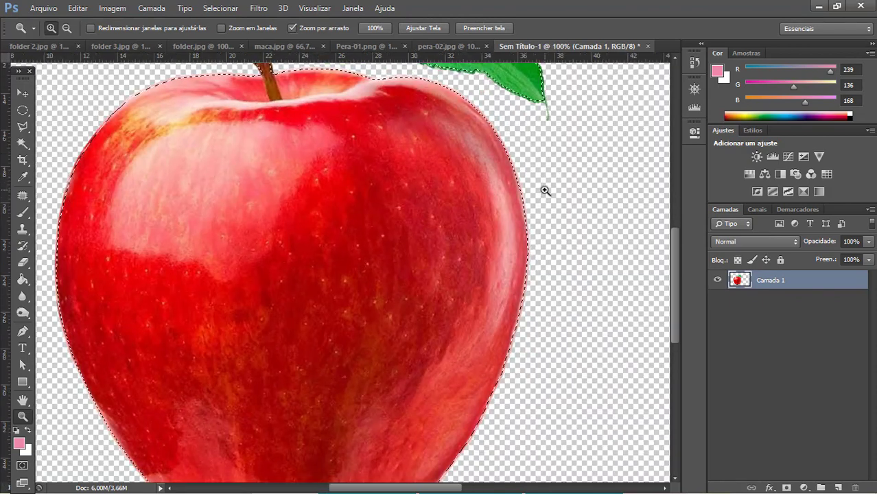
key(ctrl+plus)
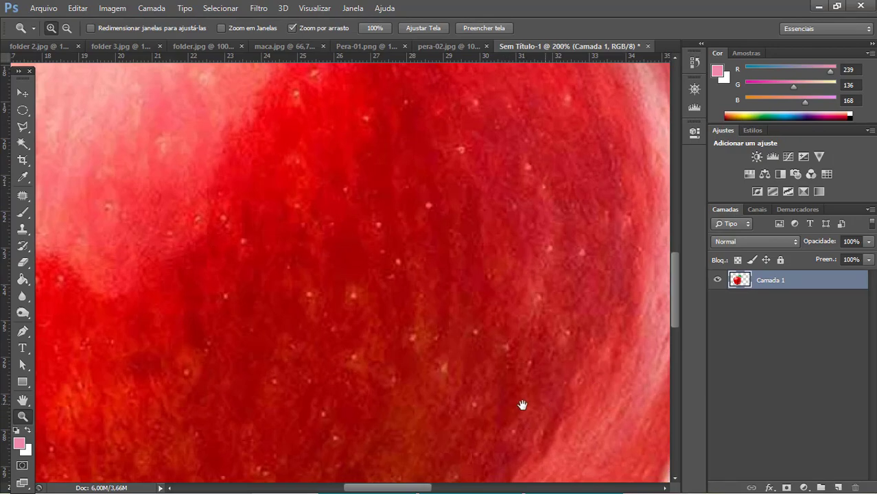
drag(522, 404, 306, 345)
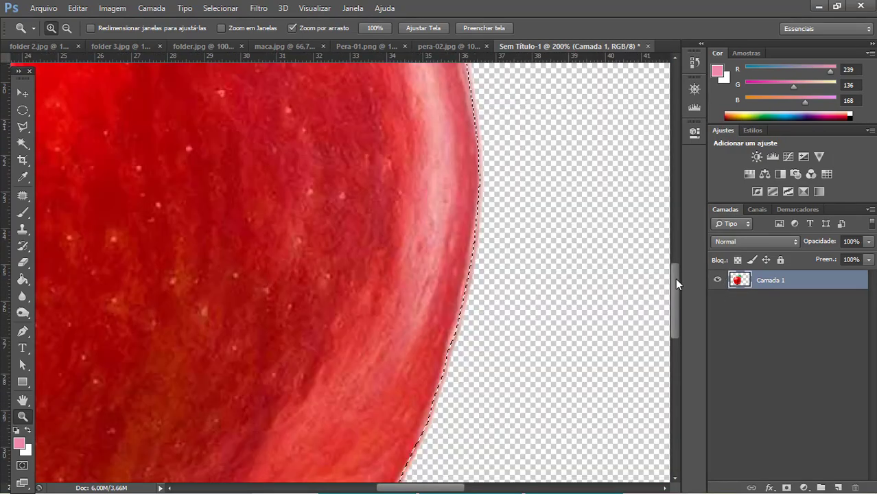
drag(676, 283, 674, 323)
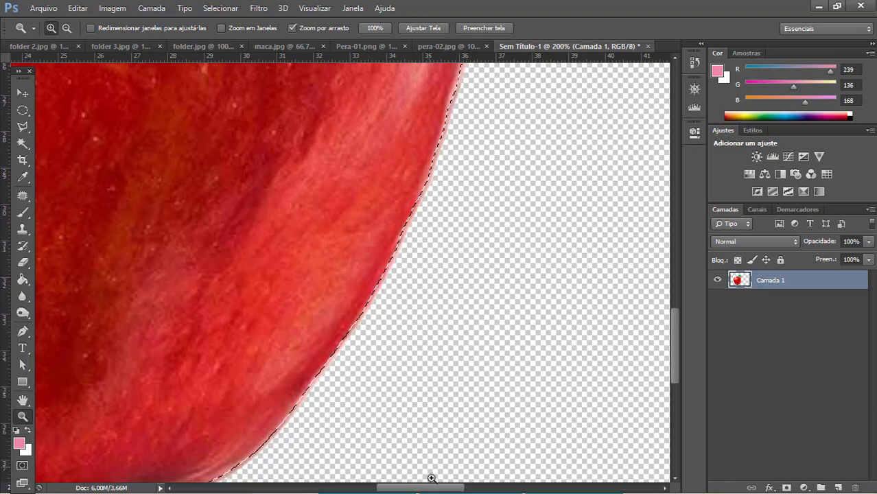
drag(430, 486, 358, 482)
drag(676, 332, 691, 233)
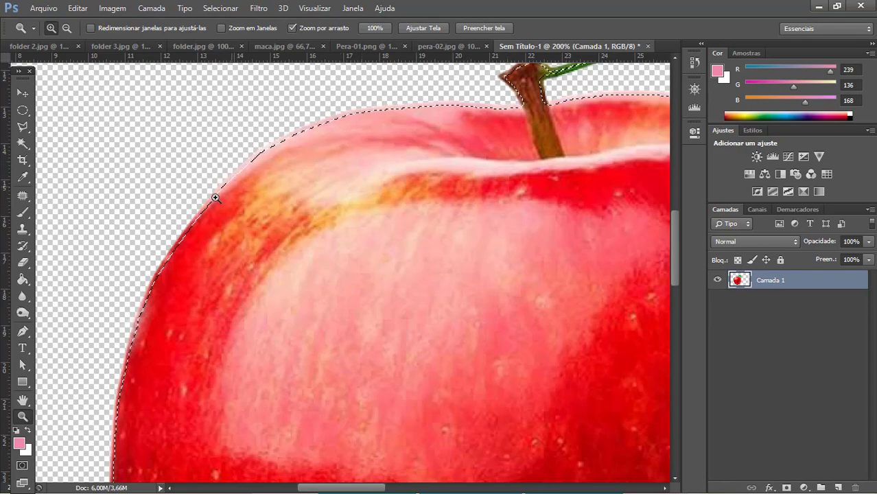
drag(672, 218, 669, 322)
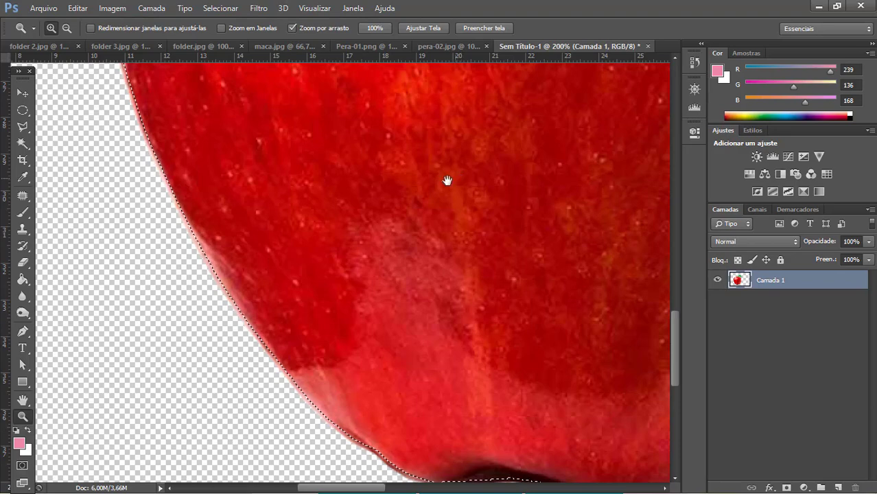
drag(492, 177, 455, 233)
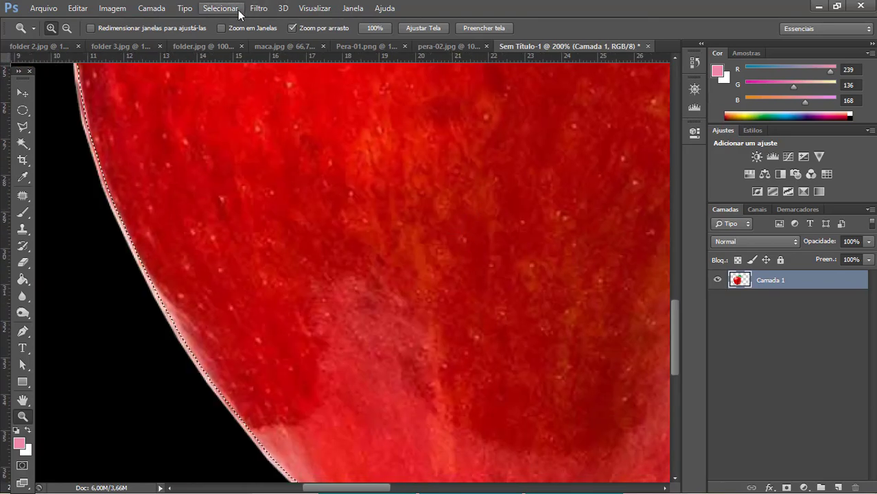
Contract the selection by a further 3 pixels.
click(235, 9)
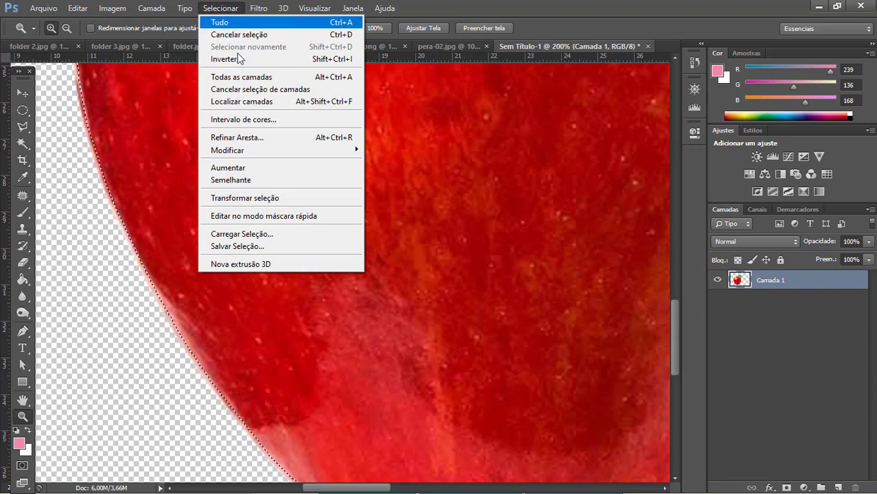
mouse_move(269, 155)
click(392, 185)
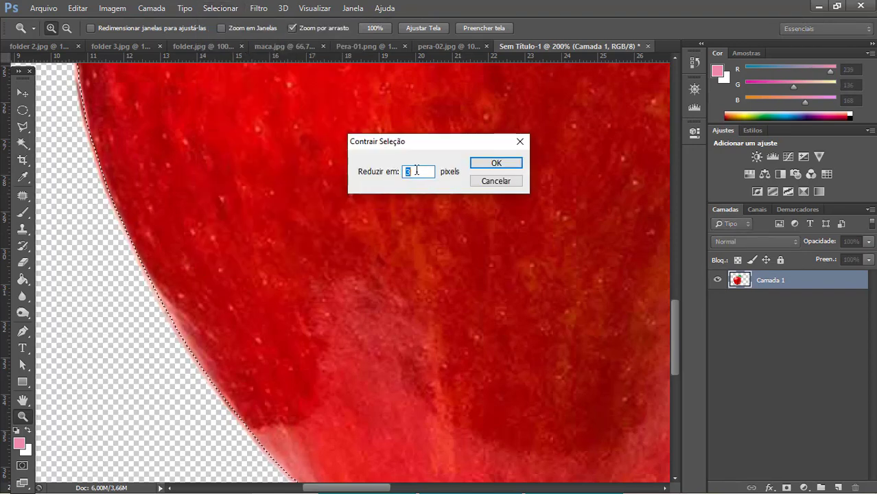
click(484, 165)
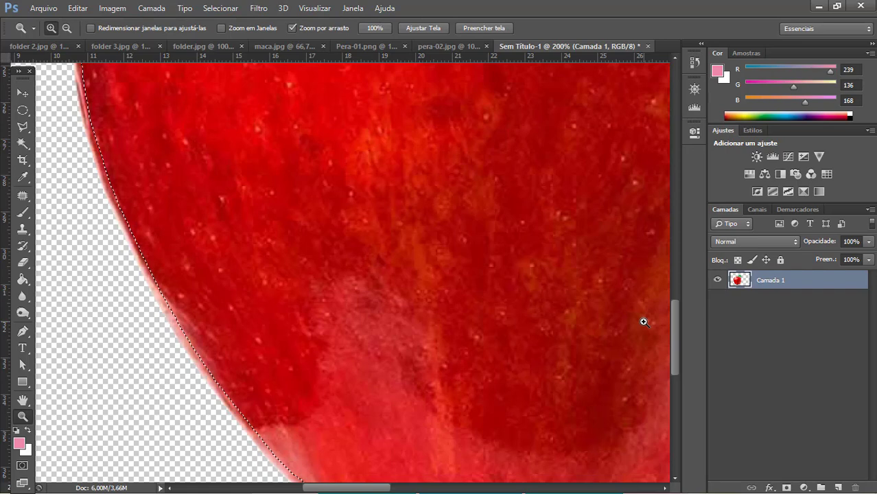
Check the rim between the twice-contracted selection and the apple's lower and side edges.
scroll(548, 286, right, 1)
key(ctrl+shift+i)
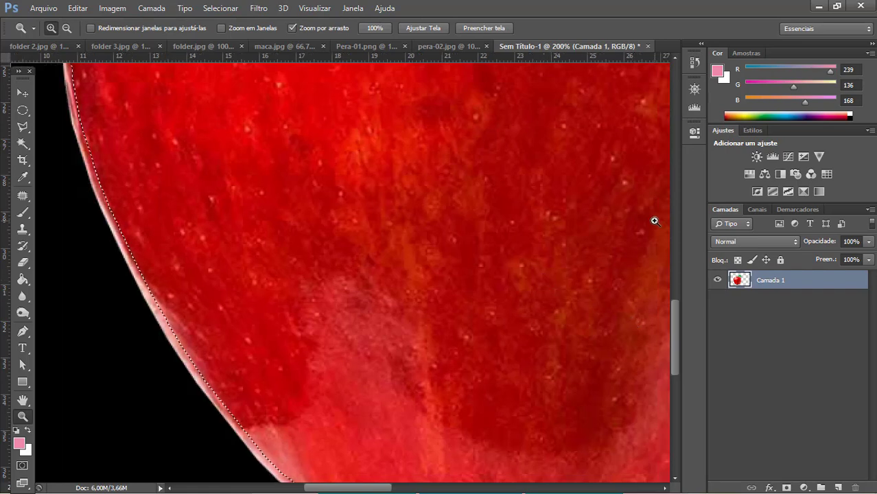
key(Delete)
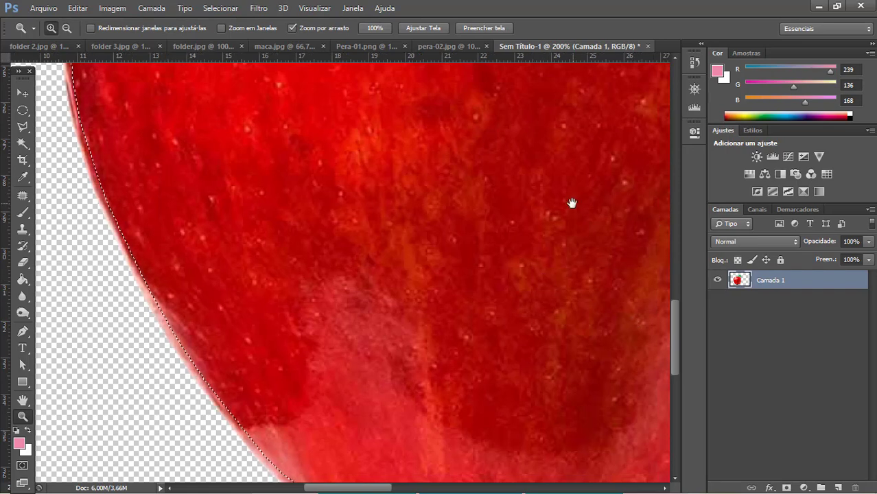
alt+click(572, 203)
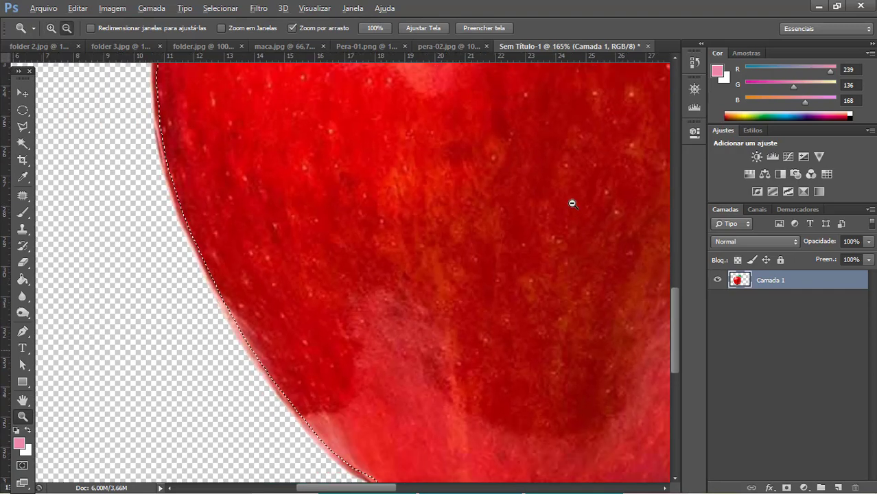
scroll(572, 204, down, 5)
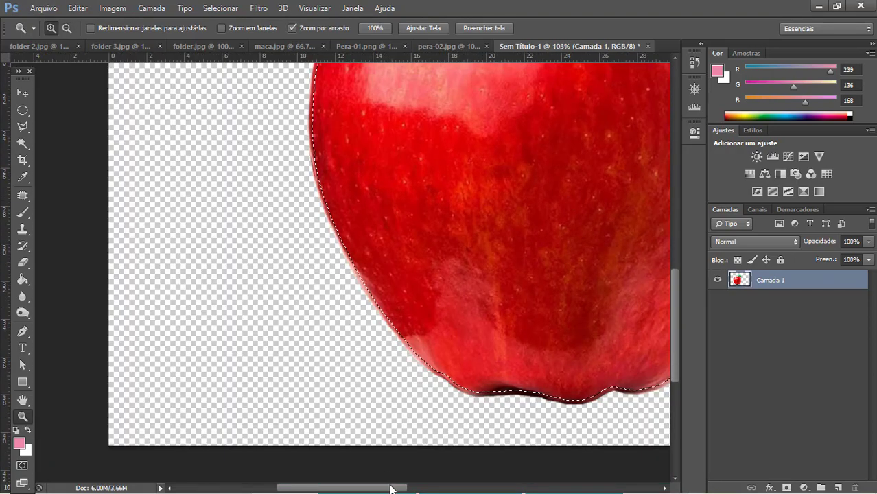
drag(390, 488, 433, 489)
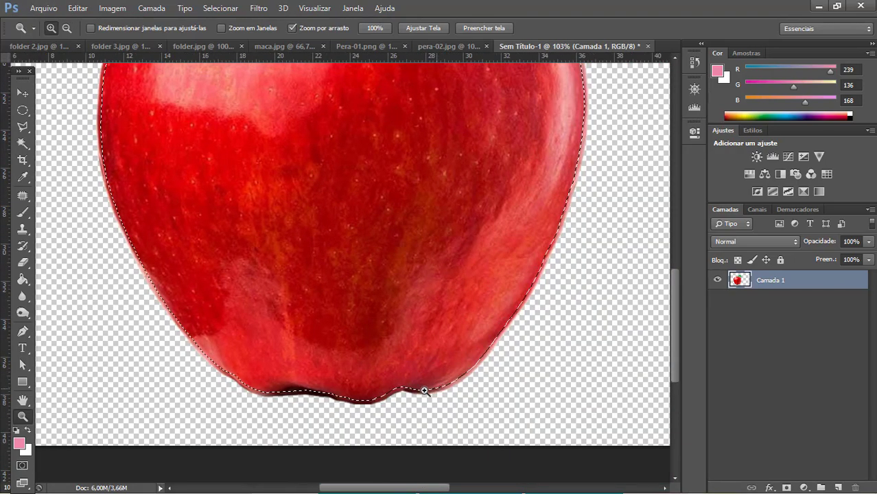
drag(675, 316, 681, 259)
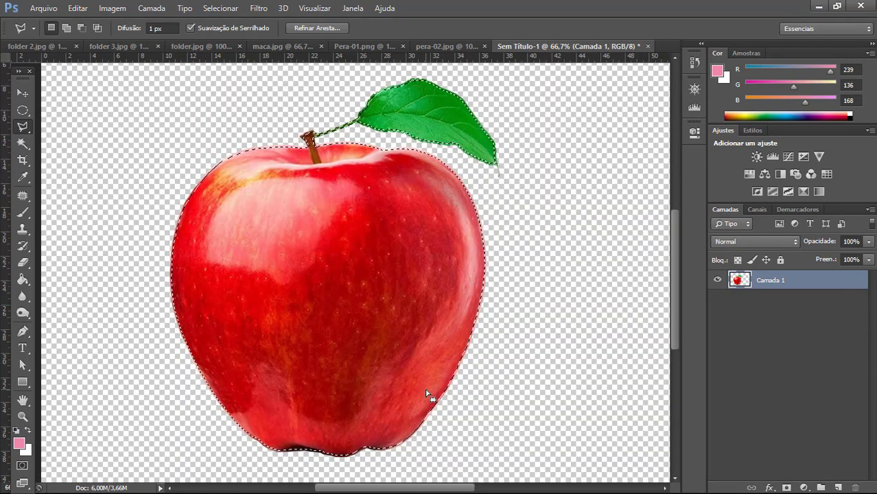
Try deleting the apple inside the contracted selection and inspect the remaining rim at 100% zoom.
key(Delete)
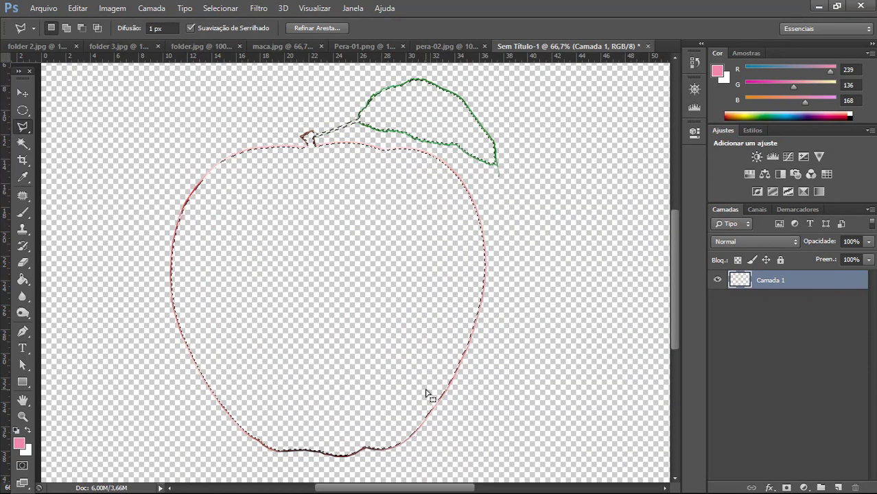
key(ctrl+plus)
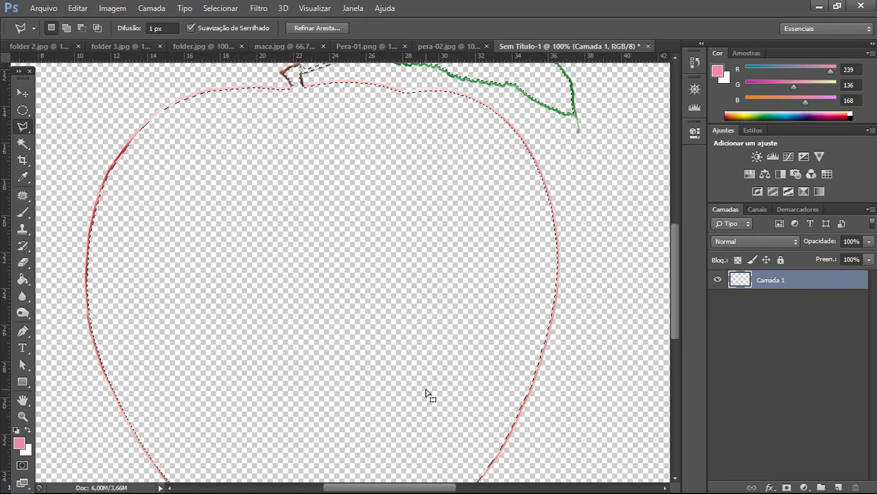
drag(670, 261, 671, 283)
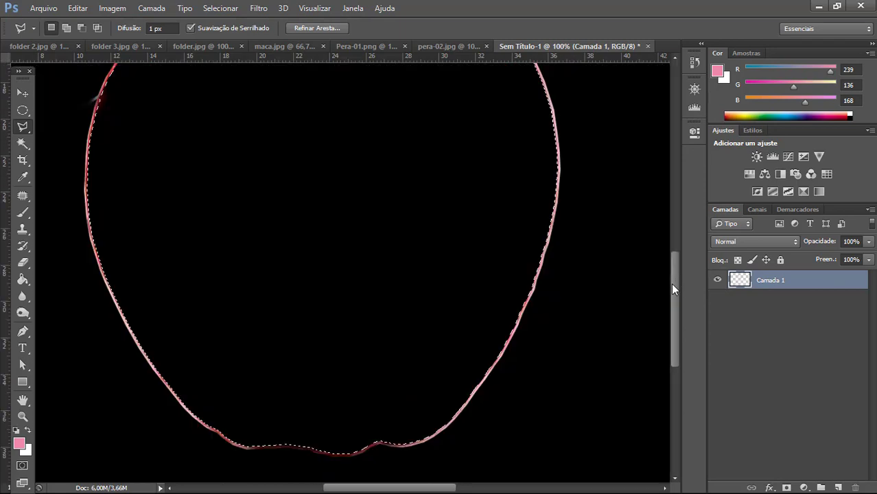
drag(670, 283, 676, 235)
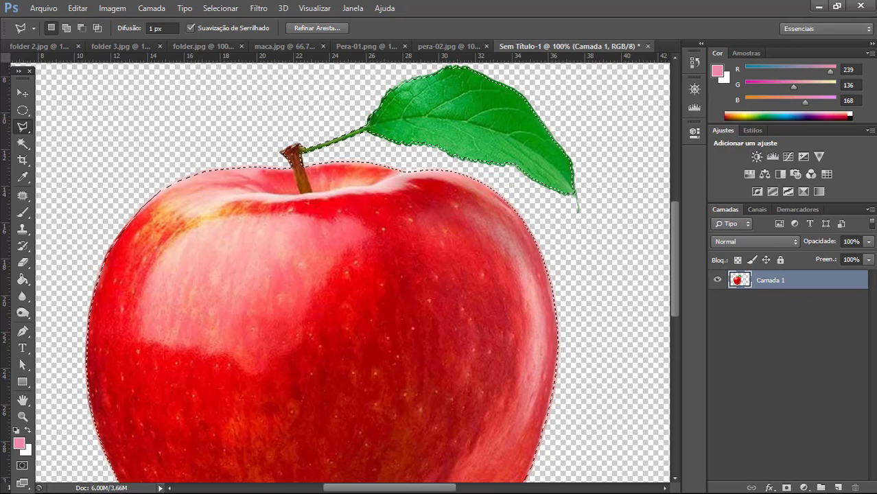
key(ctrl+alt+r)
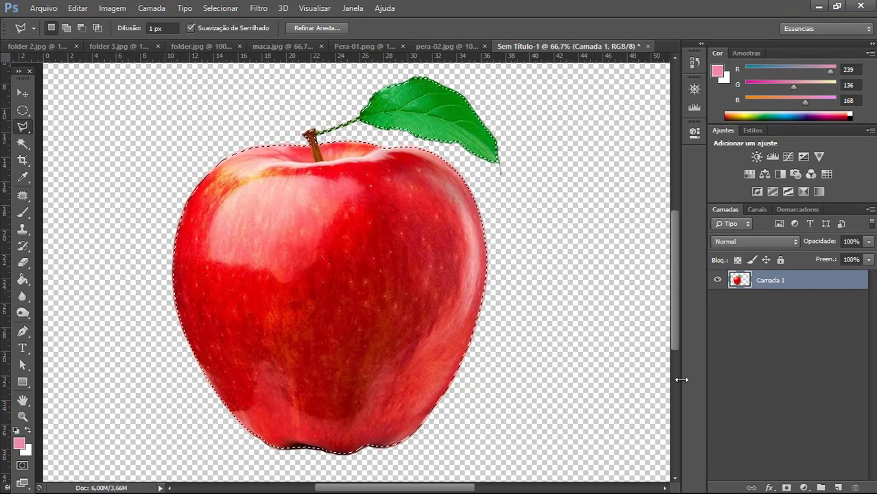
Invert the selection and delete the light fringe outside the apple, stem and leaf.
key(ctrl+shift+i)
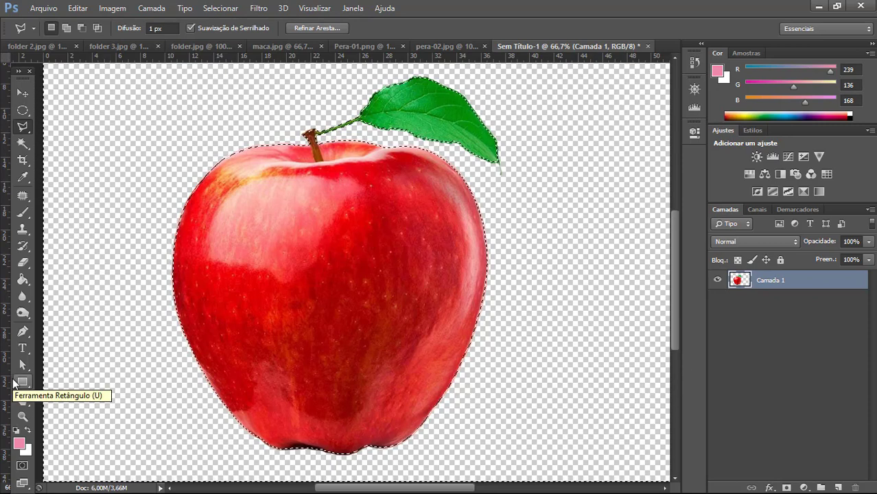
key(ctrl+plus)
key(ctrl+plus)
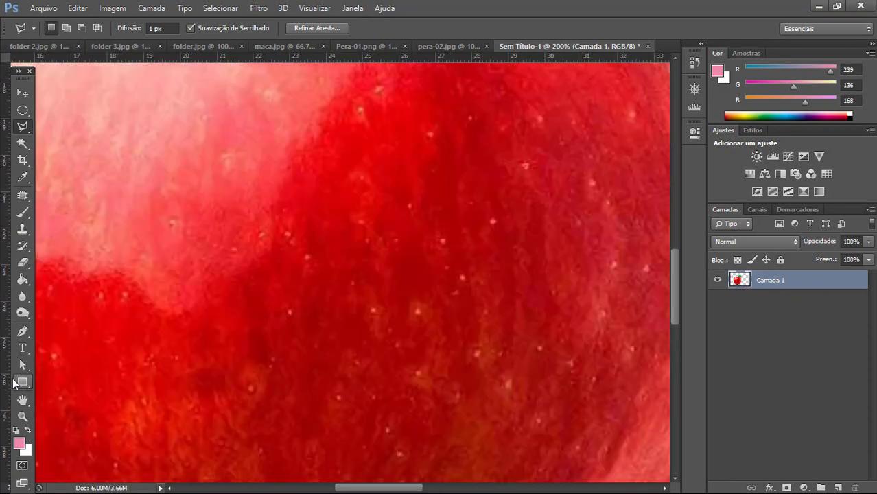
key(ctrl+minus)
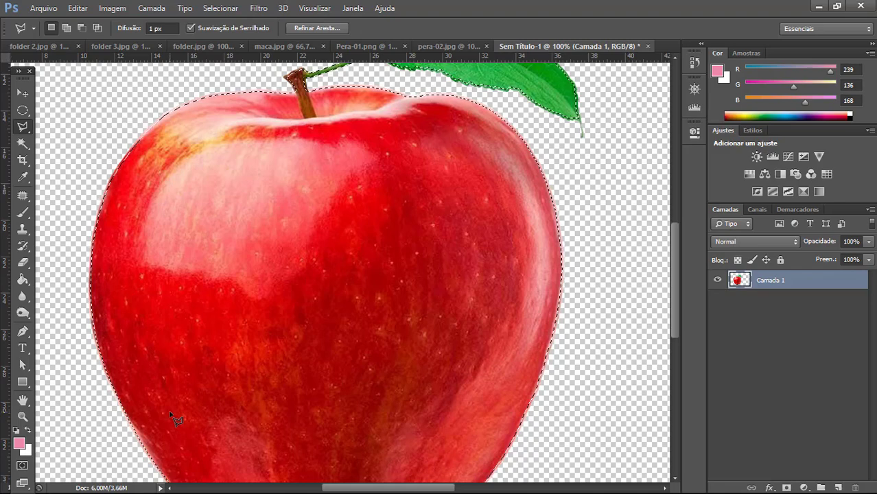
key(Delete)
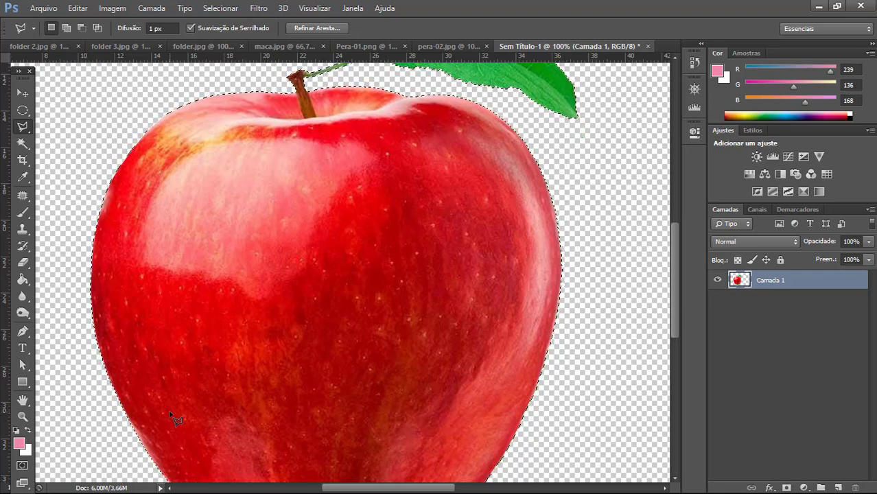
Undo the fringe deletion and compare the apple's right edge with and without the fringe at 300% zoom.
key(ctrl+z)
key(ctrl+plus)
key(ctrl+plus)
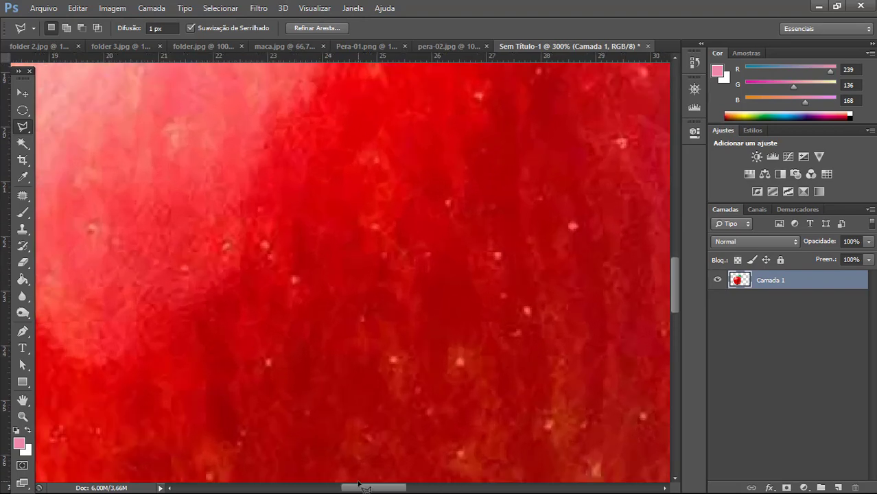
drag(362, 488, 409, 488)
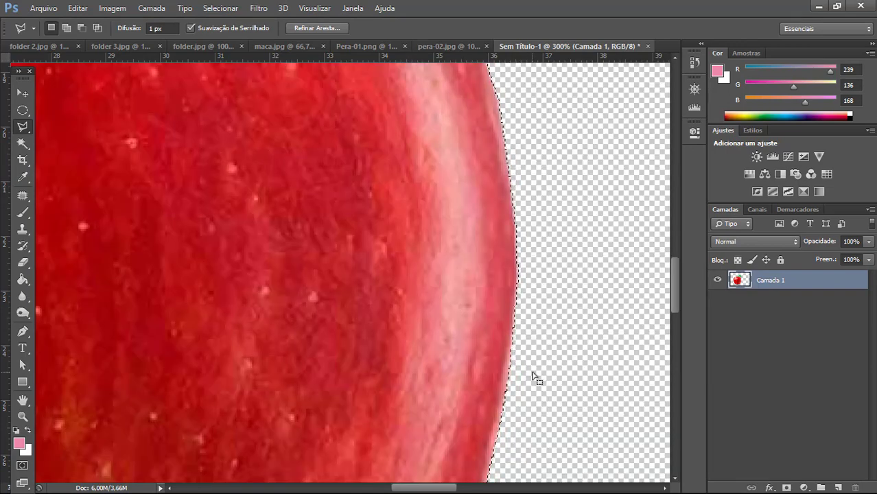
key(ctrl+z)
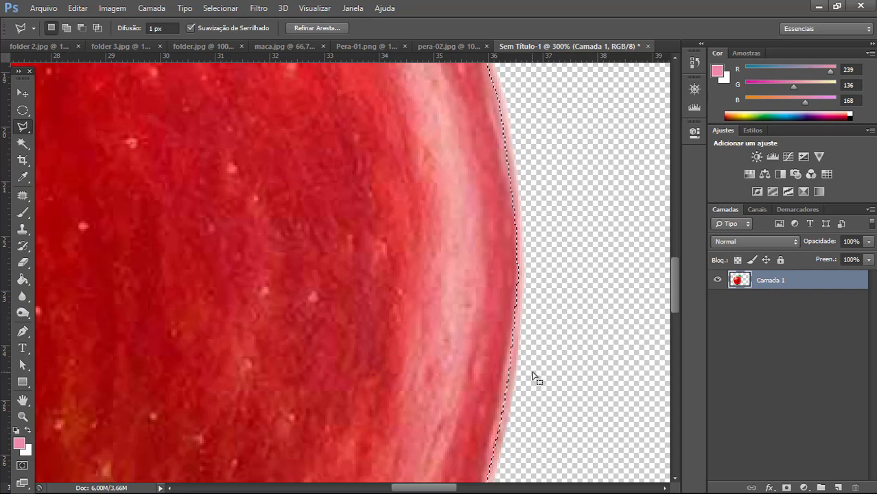
Delete the fringe around the apple again and clear the selection.
key(ctrl+plus)
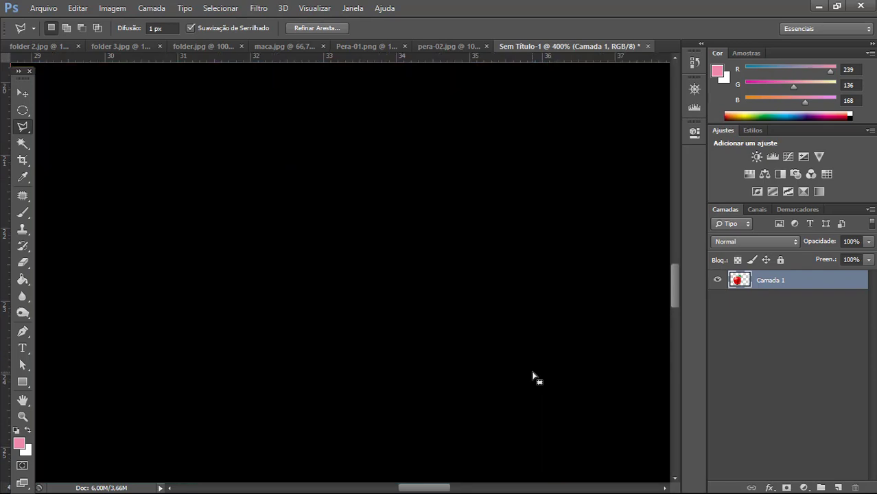
key(Delete)
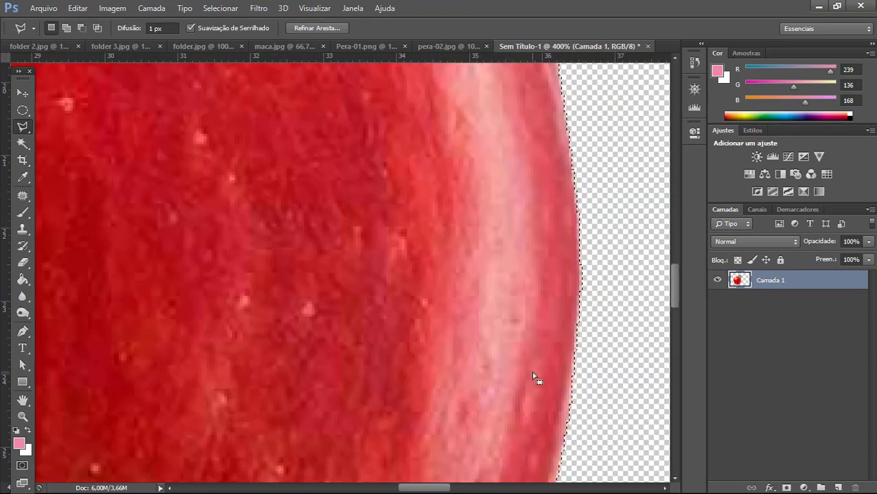
key(ctrl+minus)
key(ctrl+minus)
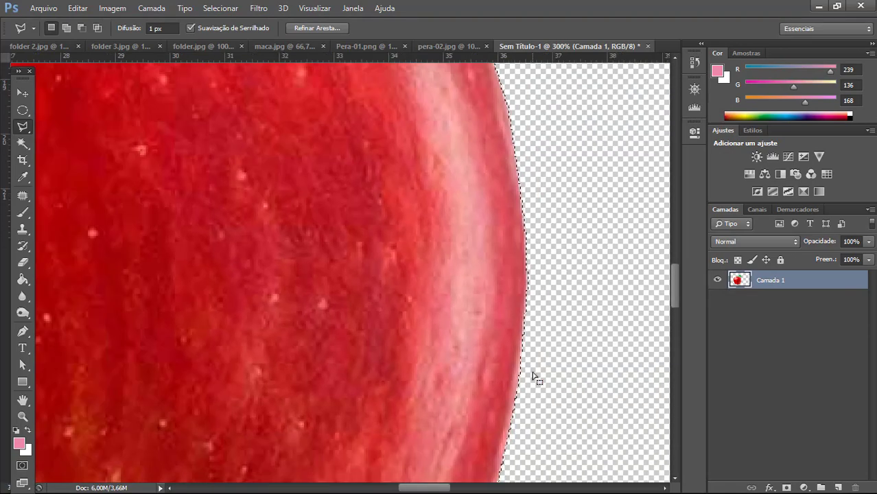
key(ctrl+minus)
key(ctrl+minus)
key(ctrl+minus)
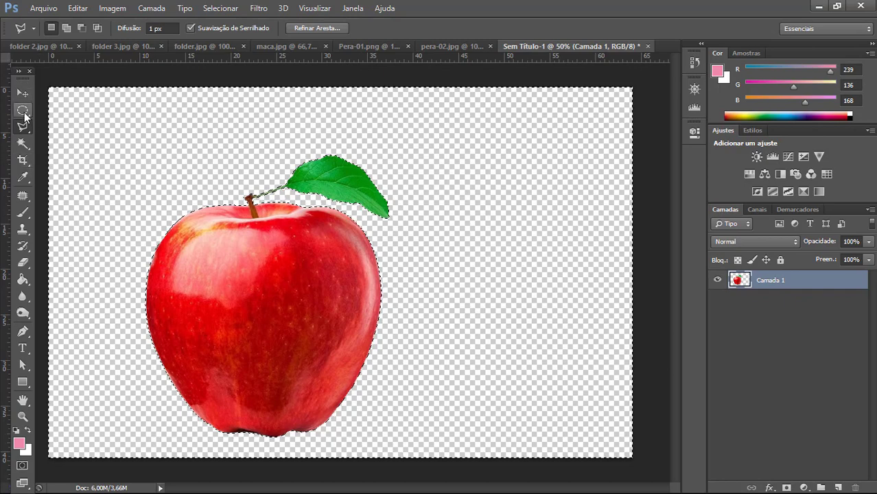
click(22, 112)
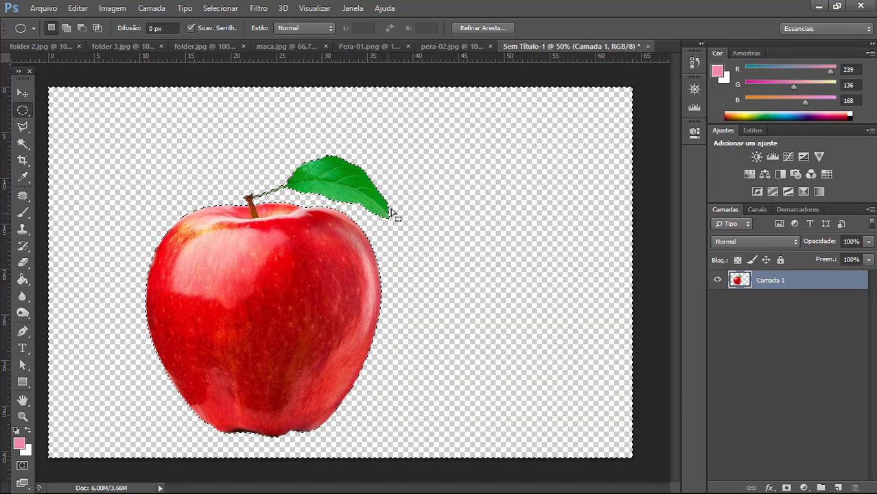
click(446, 228)
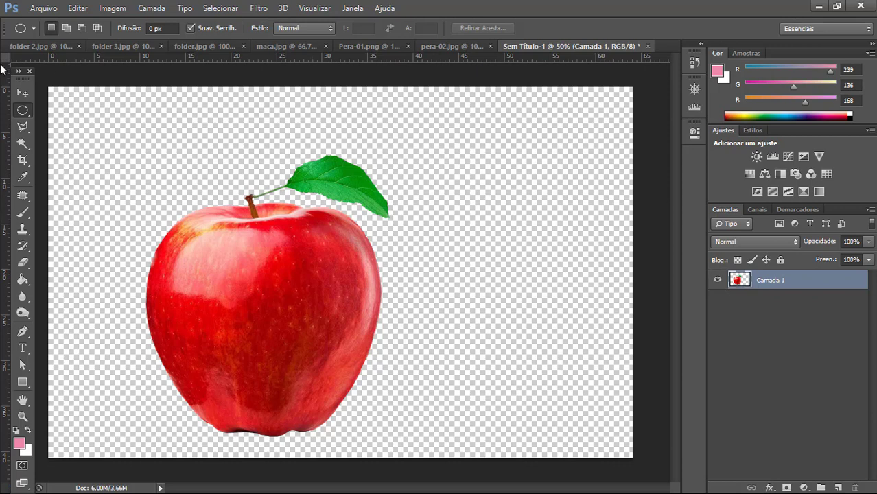
Switch the marquee tool from elliptical to Rectangular Marquee.
right_click(22, 113)
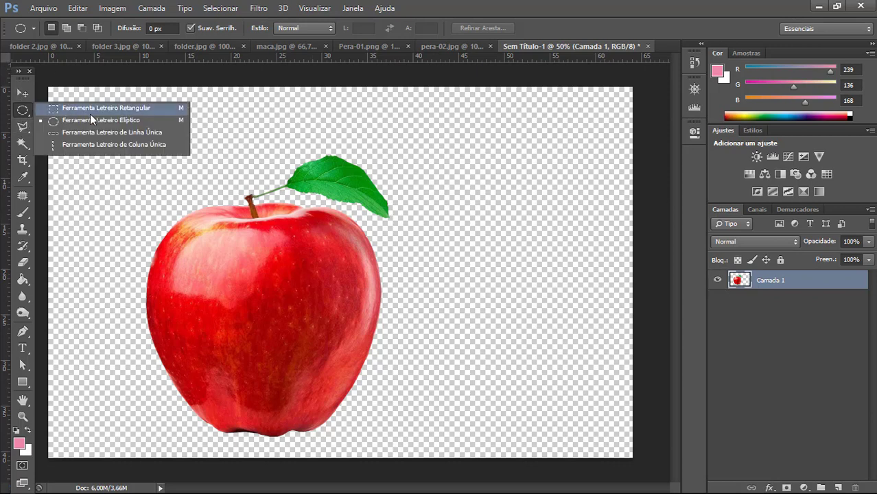
click(113, 108)
right_click(23, 112)
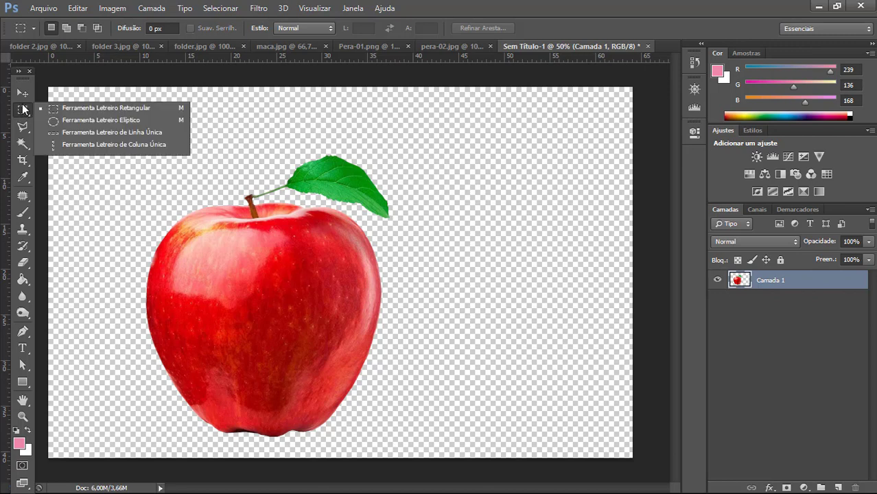
click(141, 108)
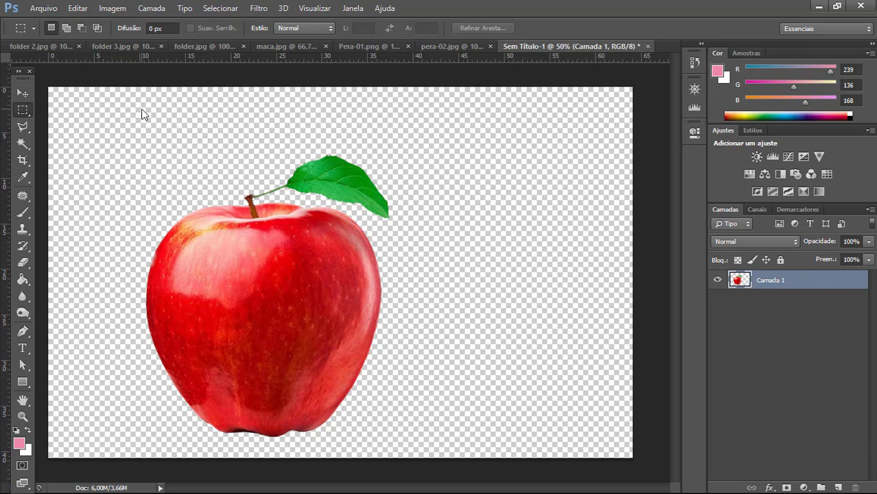
Activate the Move tool and check which layer lies under the apple on the canvas.
click(23, 92)
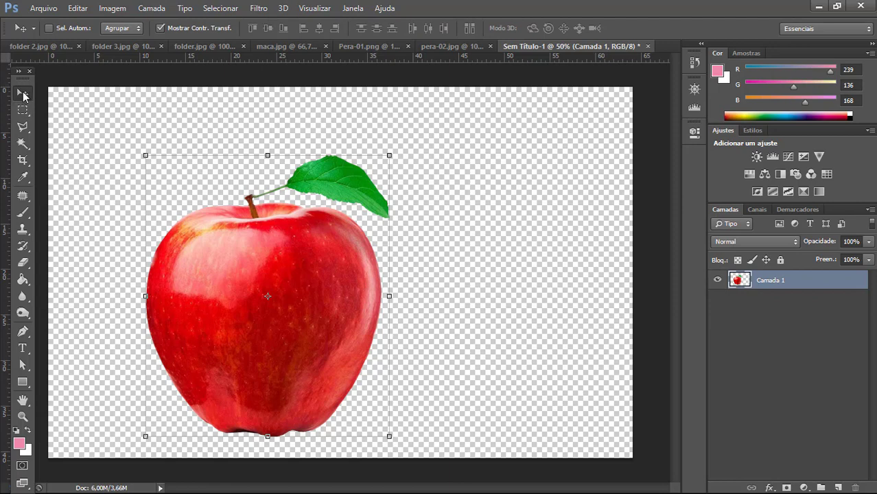
right_click(236, 268)
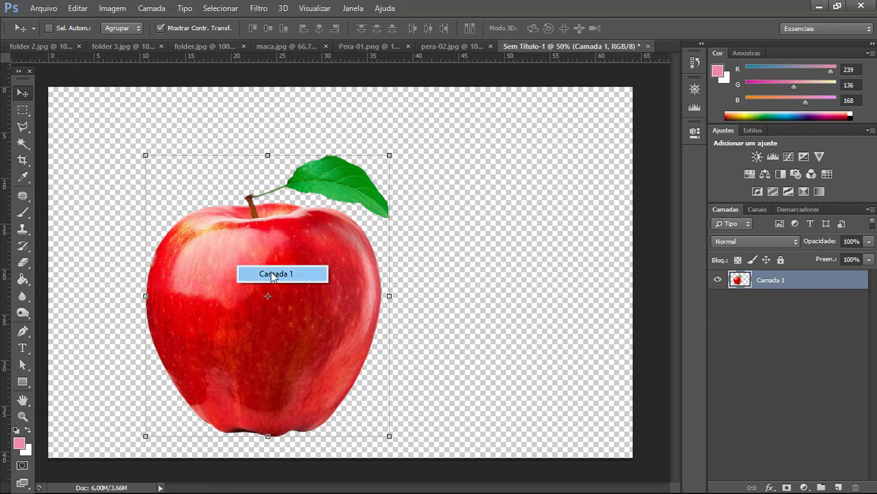
click(489, 261)
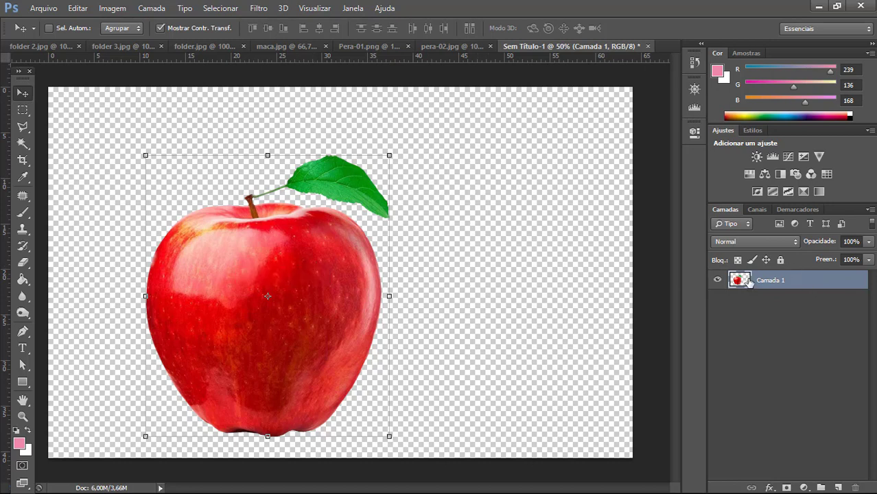
Try duplicating the apple layer, and undo the duplication.
key(ctrl+j)
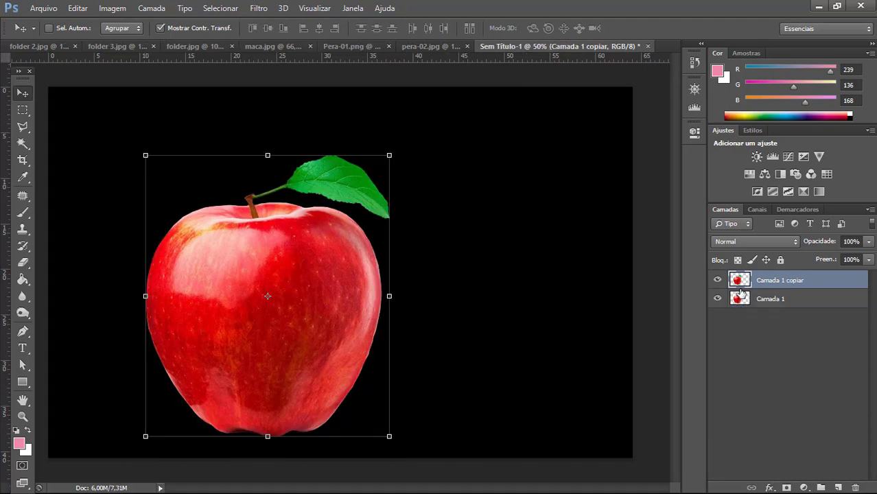
click(808, 332)
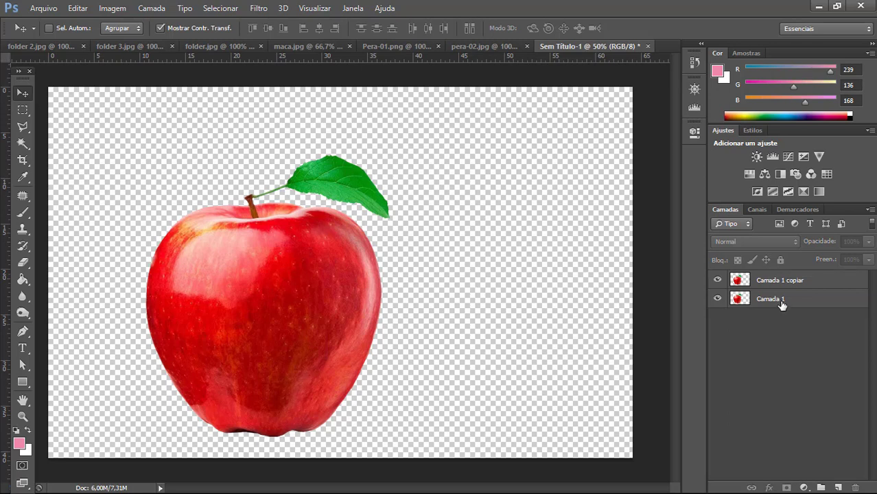
key(ctrl+z)
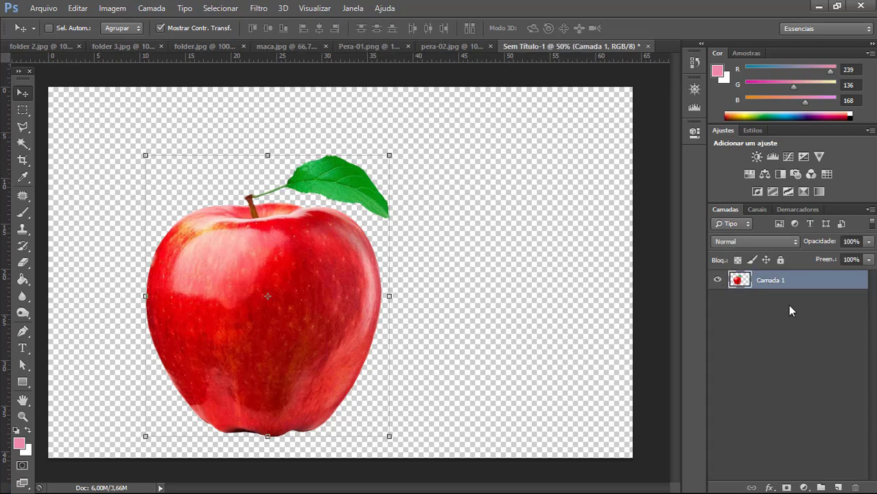
Duplicate the apple layer, naming the original "Maçã 1" and the copy "Maçã 2".
key(ctrl+j)
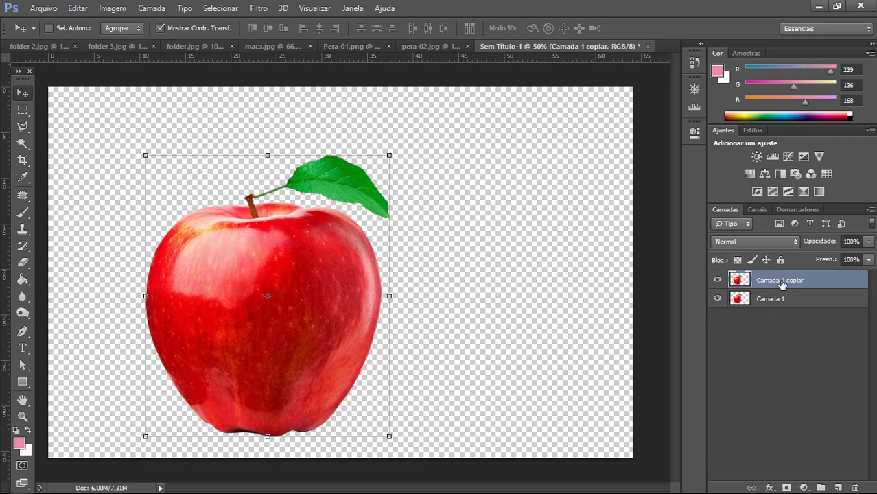
double_click(771, 300)
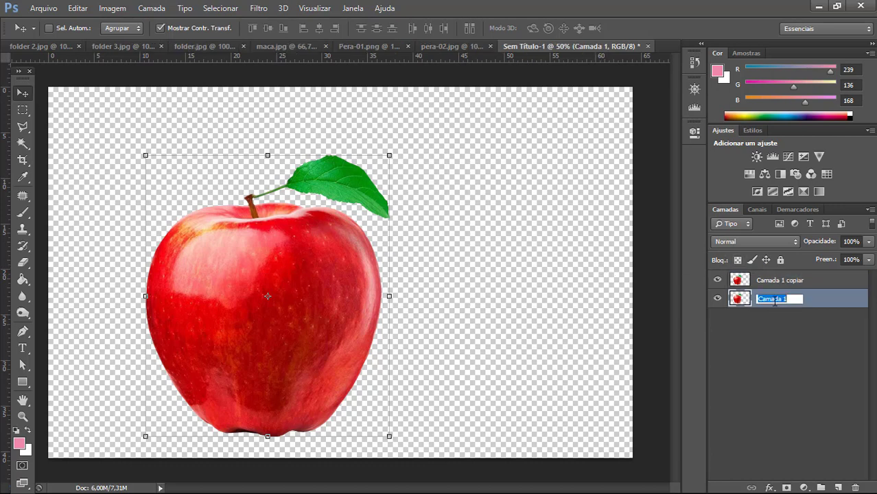
text(Maçã 1)
key(Return)
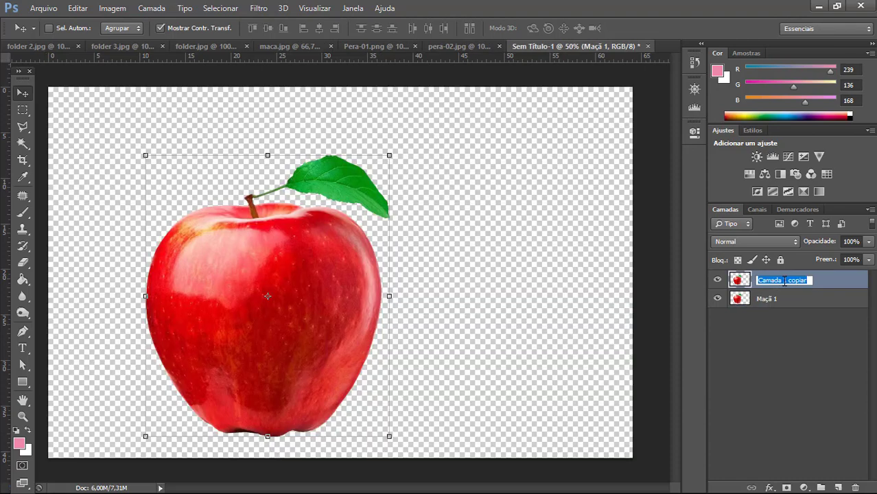
double_click(782, 280)
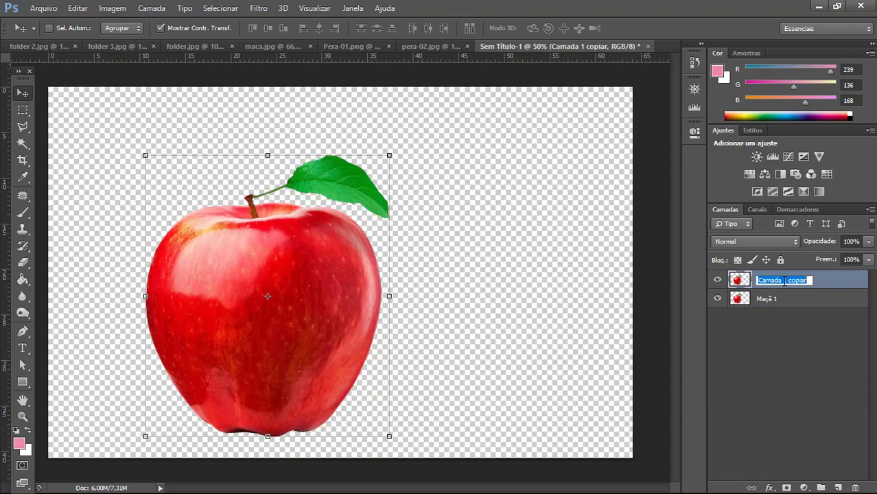
text(Maçã 2)
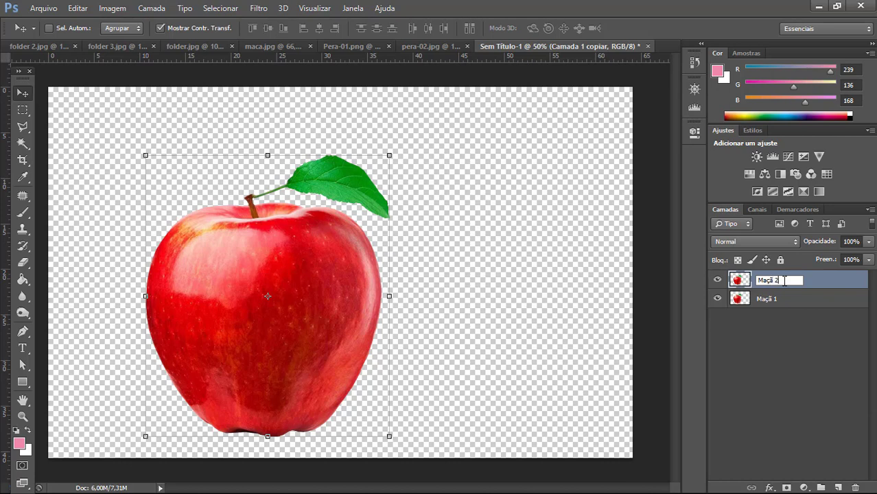
key(Return)
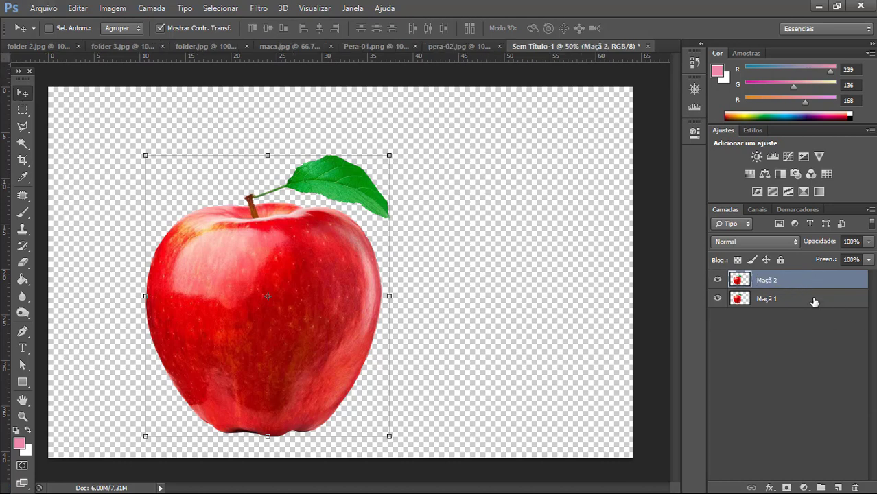
Select the Maçã 2 layer and move its apple right and slightly down, partly overlapping the Maçã 1 apple.
click(773, 303)
click(775, 281)
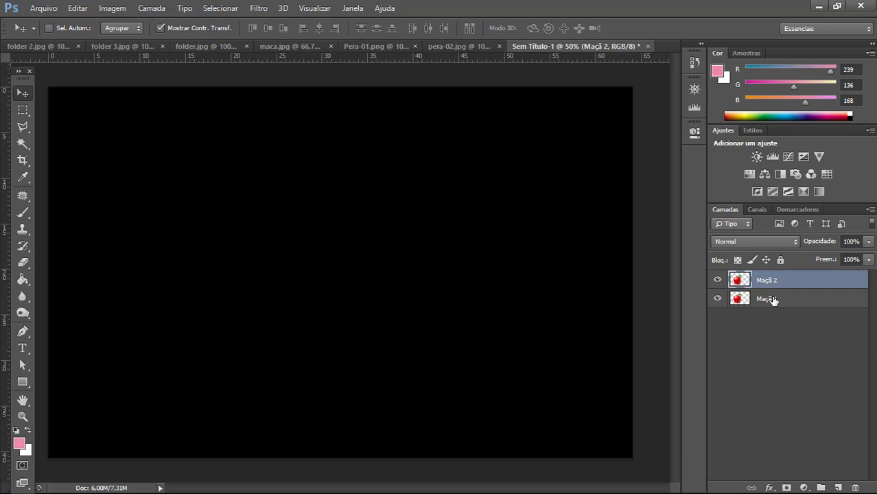
click(774, 301)
click(774, 282)
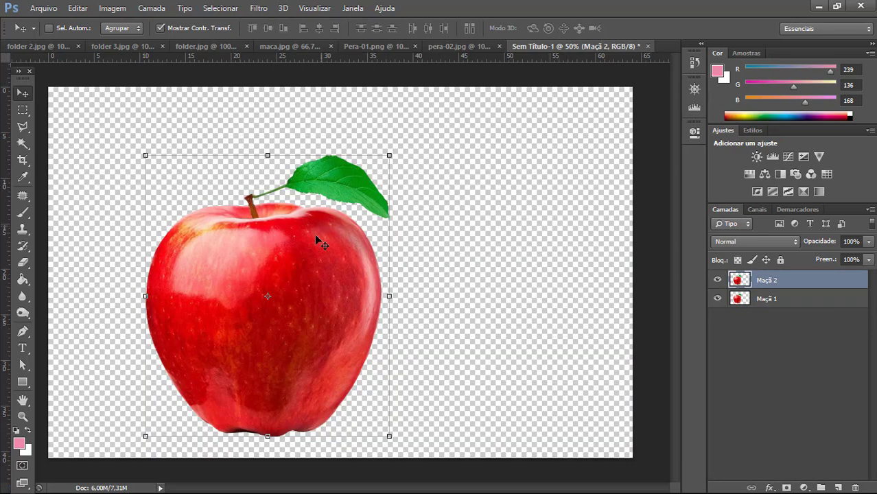
drag(307, 251, 483, 273)
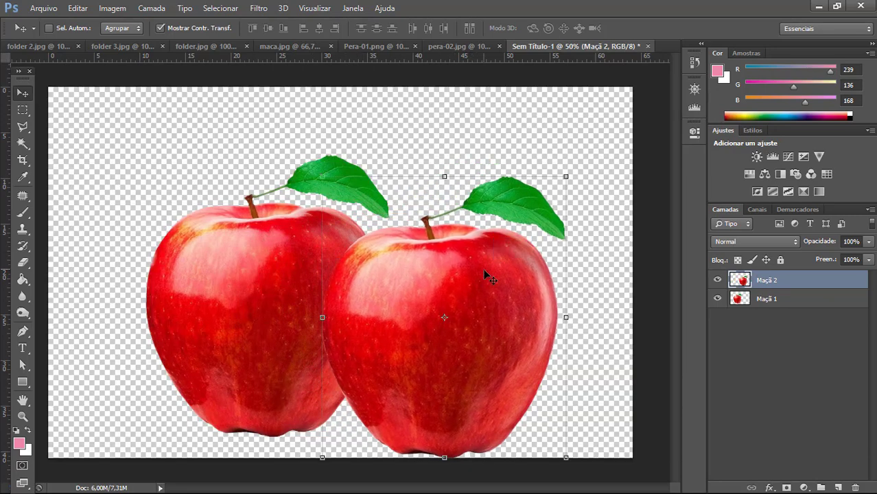
Scale the Maçã 2 apple to about 71.58%, raise it slightly to align its base with the larger apple, and apply the transformation.
drag(568, 175, 498, 254)
drag(443, 366, 441, 343)
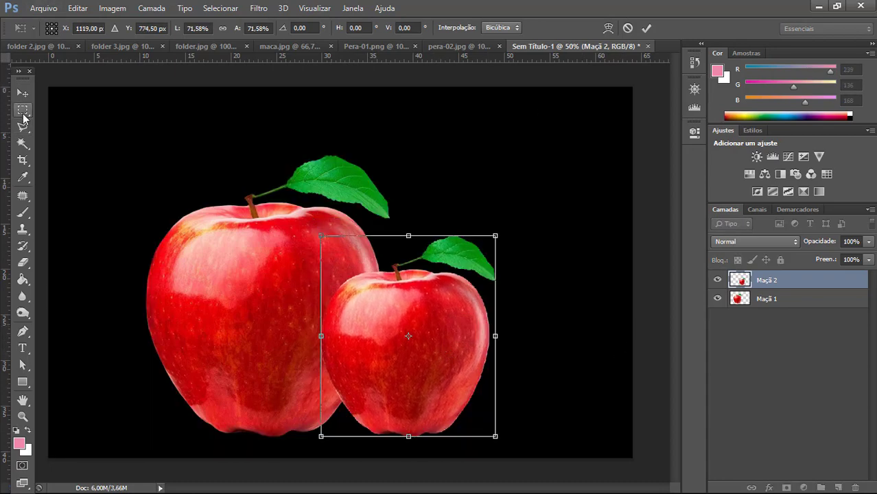
click(23, 110)
click(392, 206)
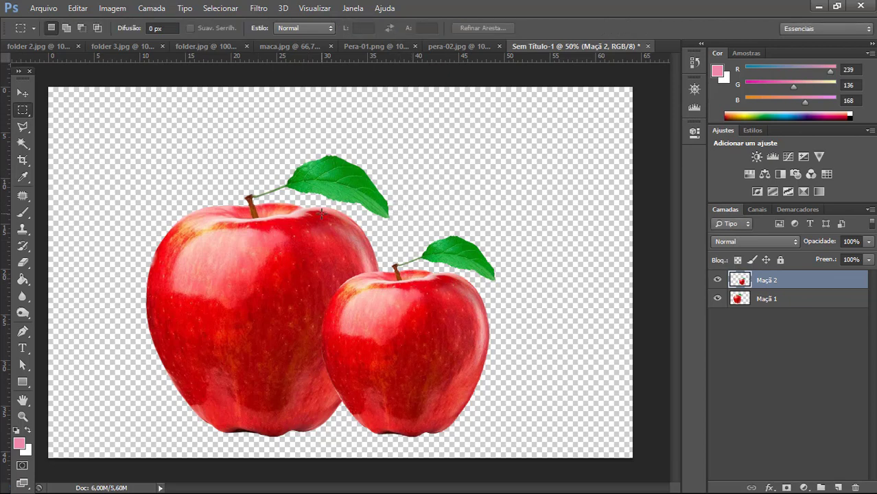
Crop the canvas to a portrait format about 45 by 61 cm, trimming both sides and extending it above and below the apples.
key(ctrl+minus)
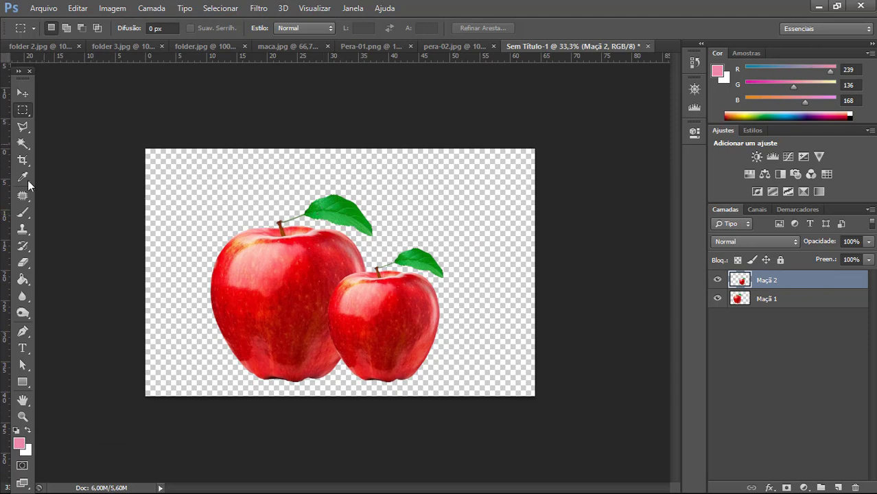
click(22, 161)
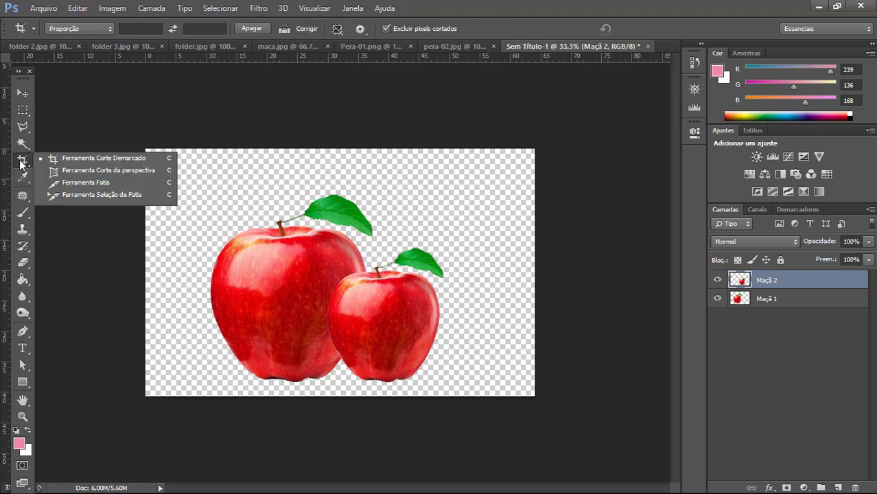
click(109, 160)
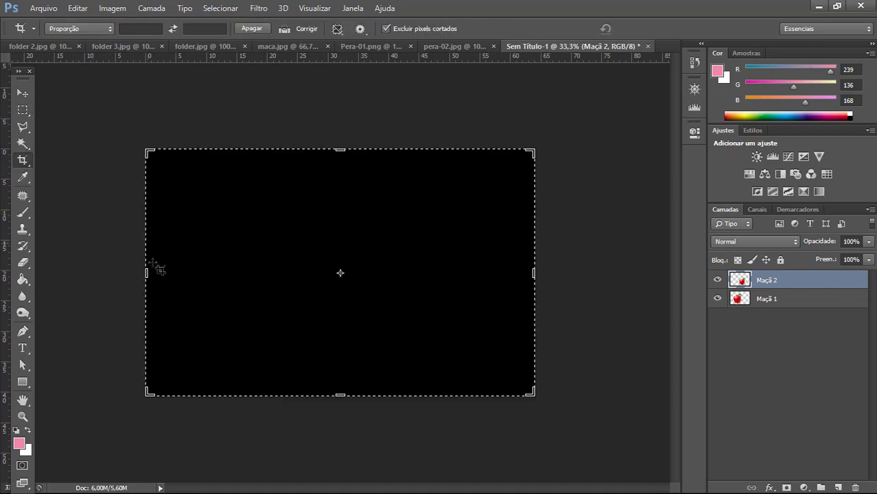
drag(146, 280, 169, 280)
drag(509, 271, 476, 271)
drag(343, 147, 344, 127)
drag(340, 415, 348, 446)
key(Return)
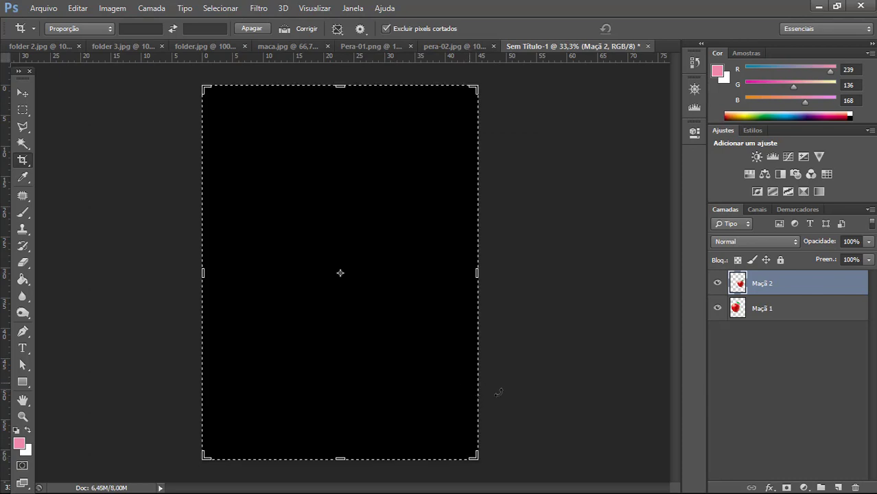
click(21, 128)
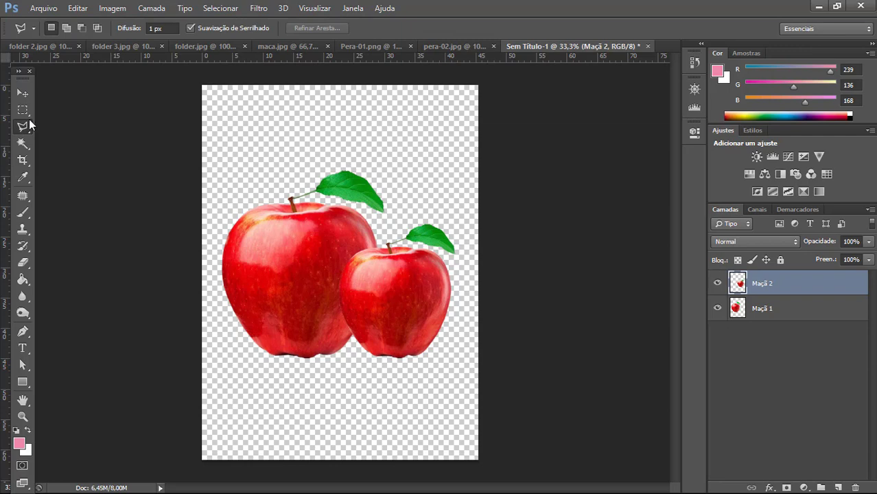
Draw a pink-filled rectangle of about 1290 × 1751 px covering the entire canvas.
click(24, 383)
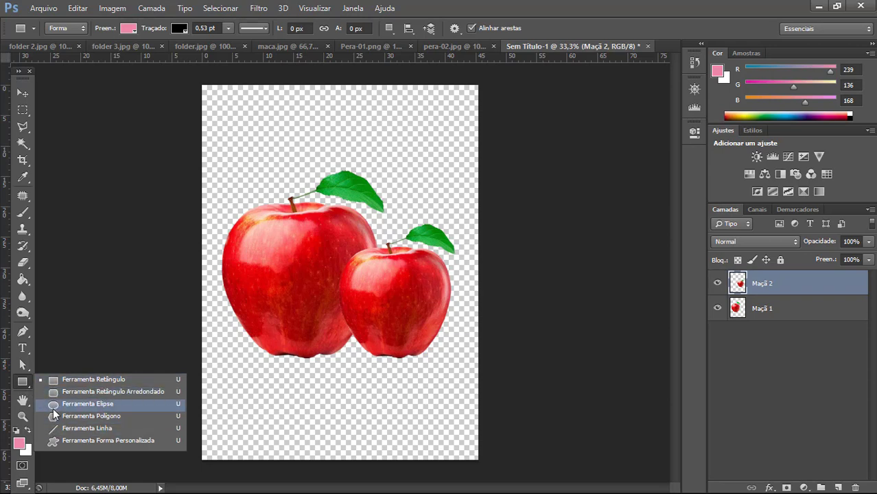
click(65, 380)
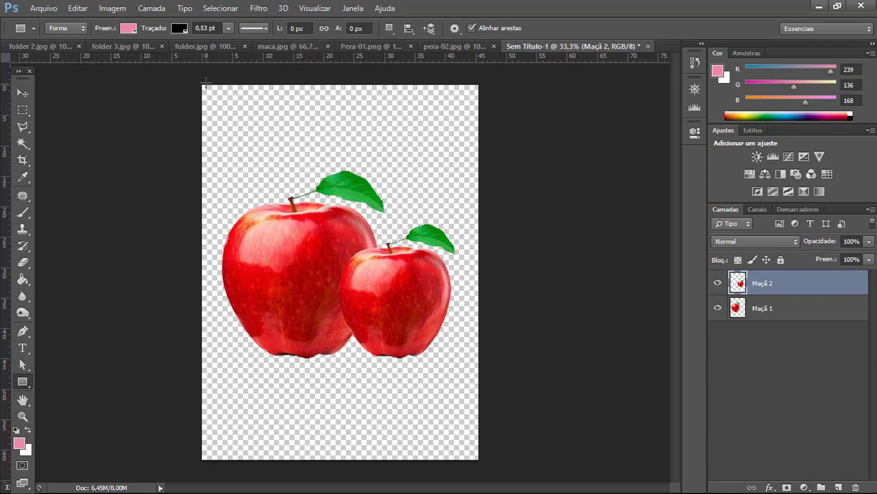
drag(202, 85, 477, 459)
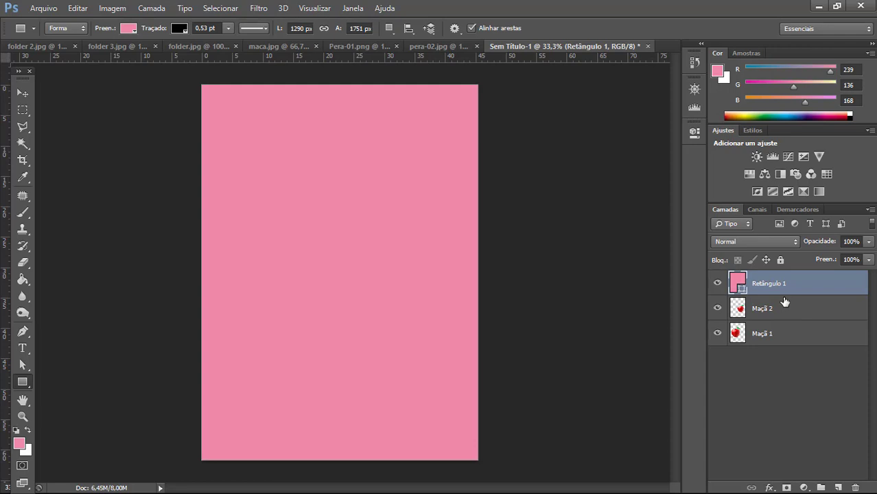
Reorder the layers so that Maçã 2 and Maçã 1 both sit above the pink rectangle.
click(765, 314)
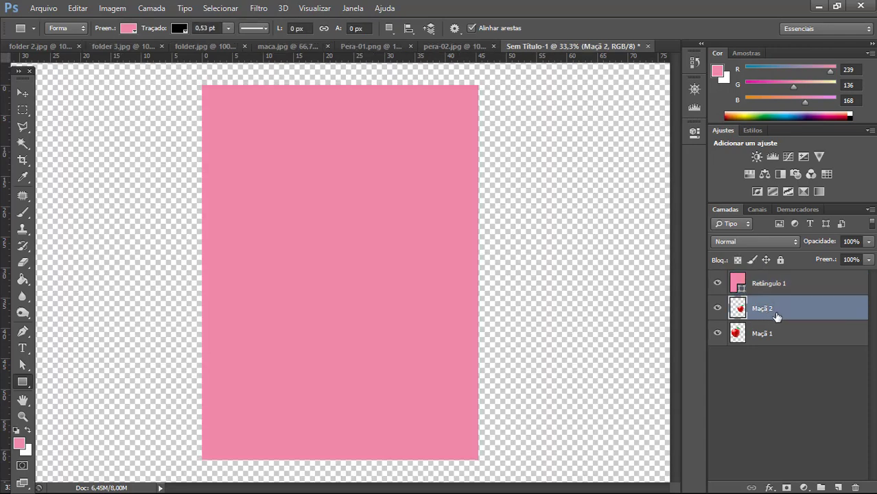
drag(769, 312, 770, 268)
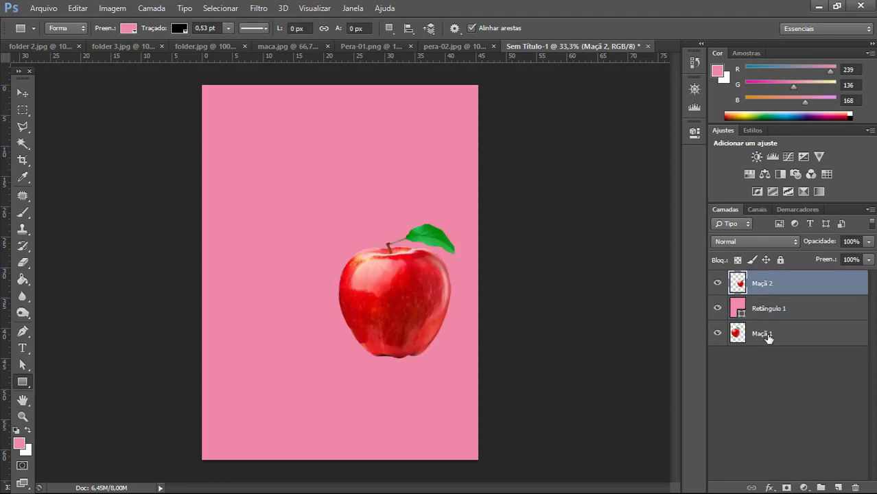
drag(767, 338, 765, 287)
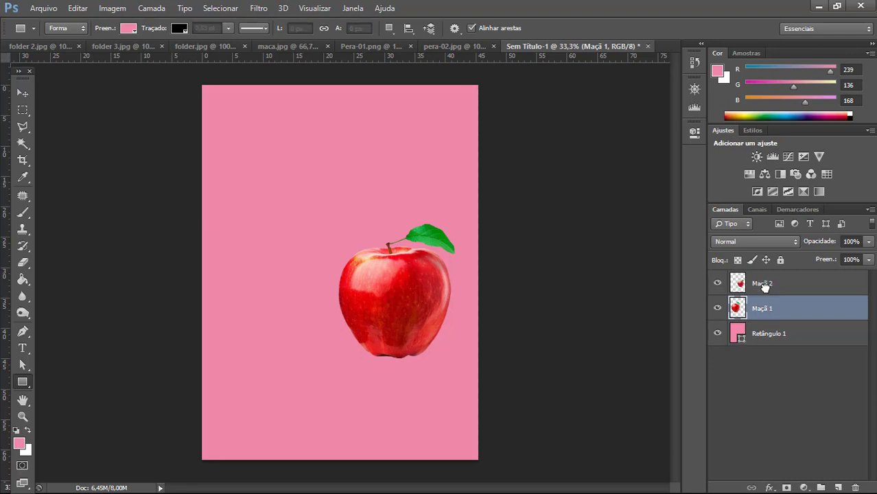
Select the Retângulo 1 layer and try solid blue, purple, green and pure yellow fills on it.
click(760, 341)
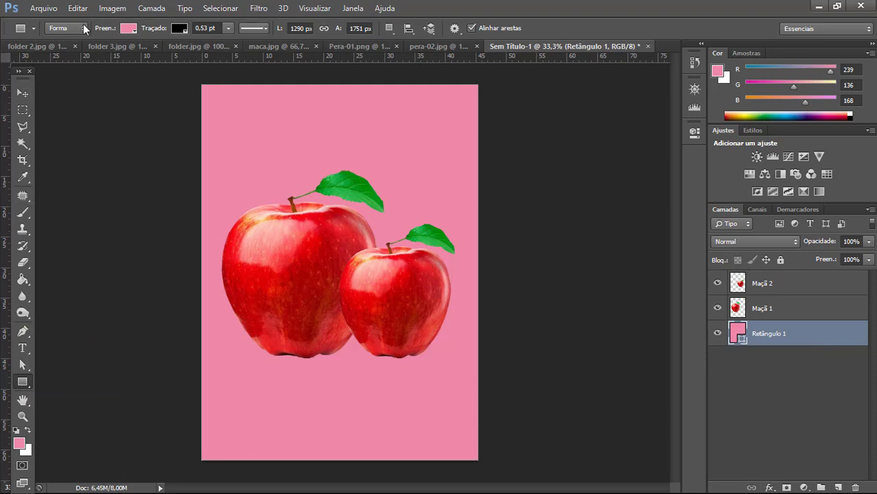
click(135, 30)
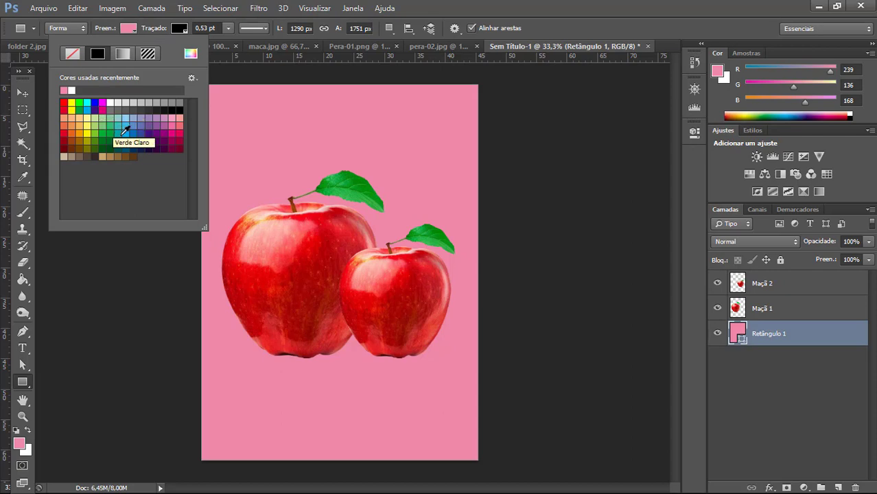
click(124, 135)
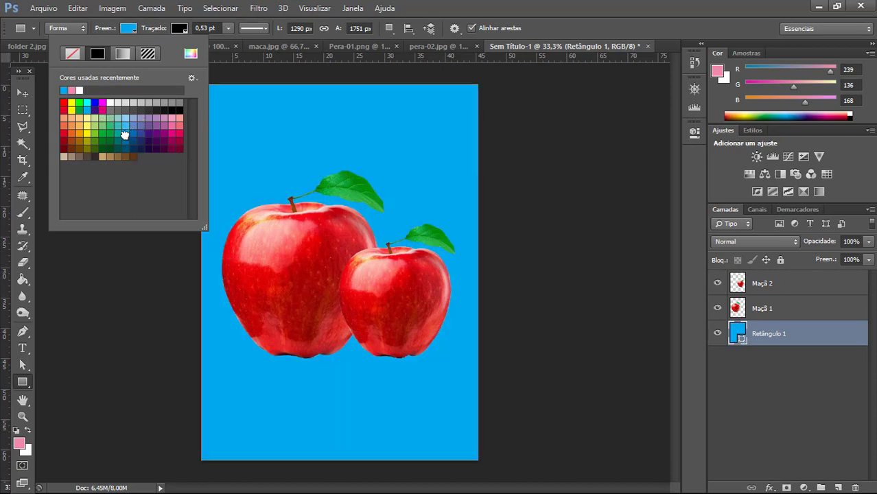
click(149, 122)
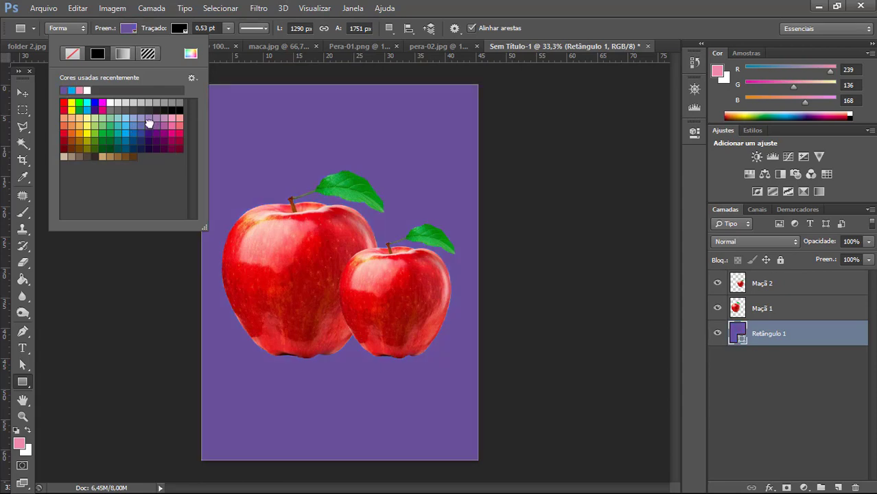
click(109, 136)
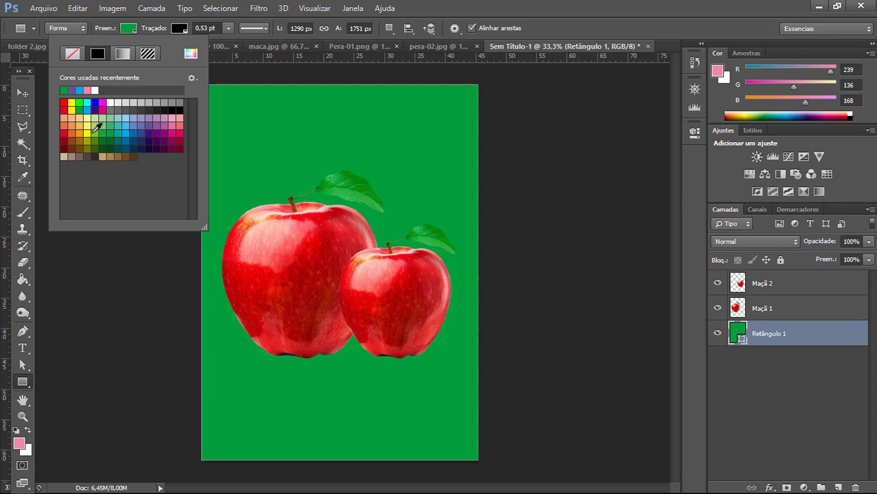
click(88, 133)
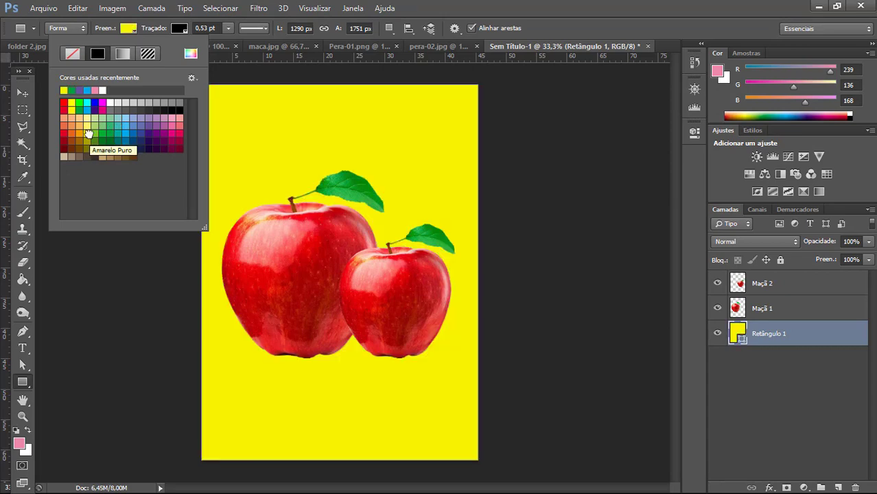
Switch the rectangle's fill to a linear gradient, trying the multicolour preset before choosing the pink-to-transparent one.
click(121, 54)
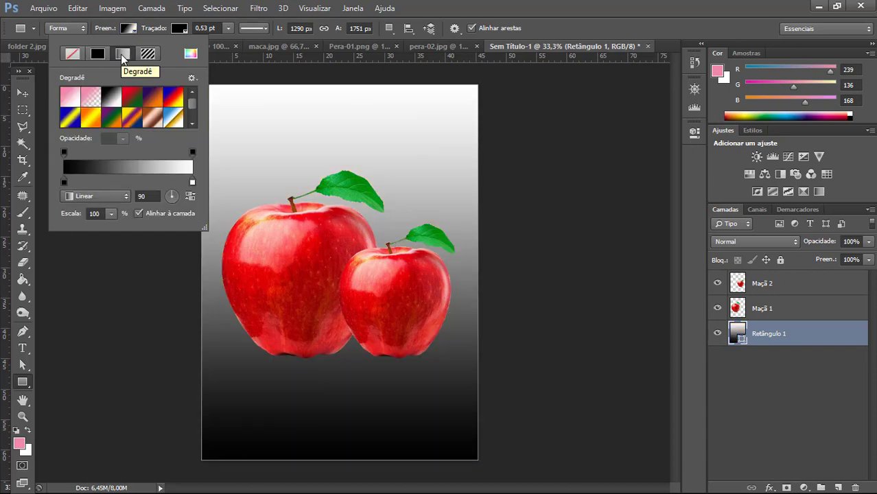
click(127, 116)
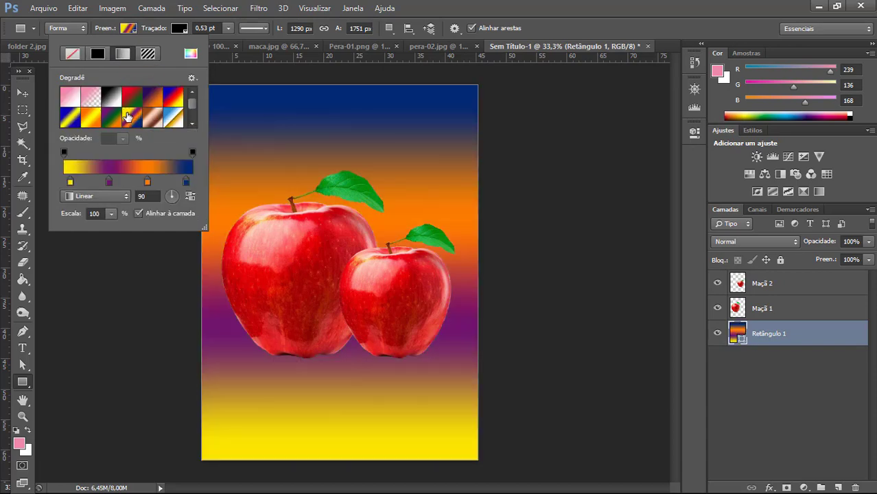
click(94, 103)
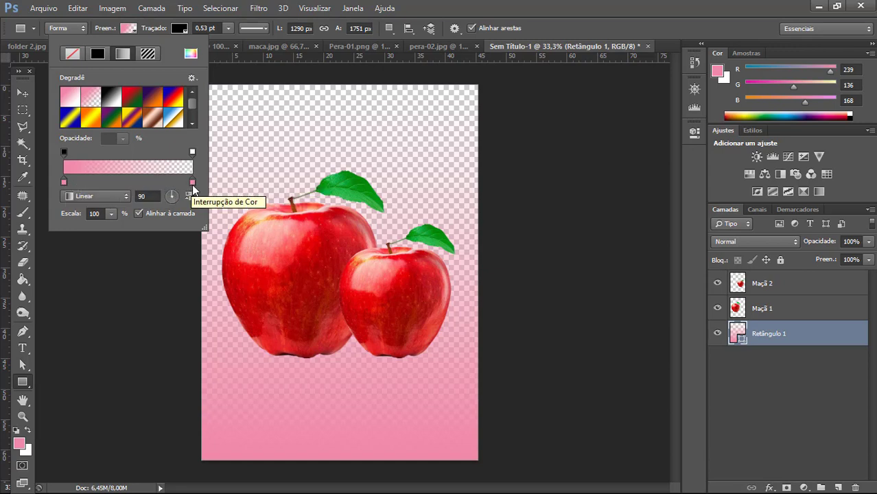
Set the starting colour stop of the rectangle's gradient to yellow, ffea00.
double_click(62, 182)
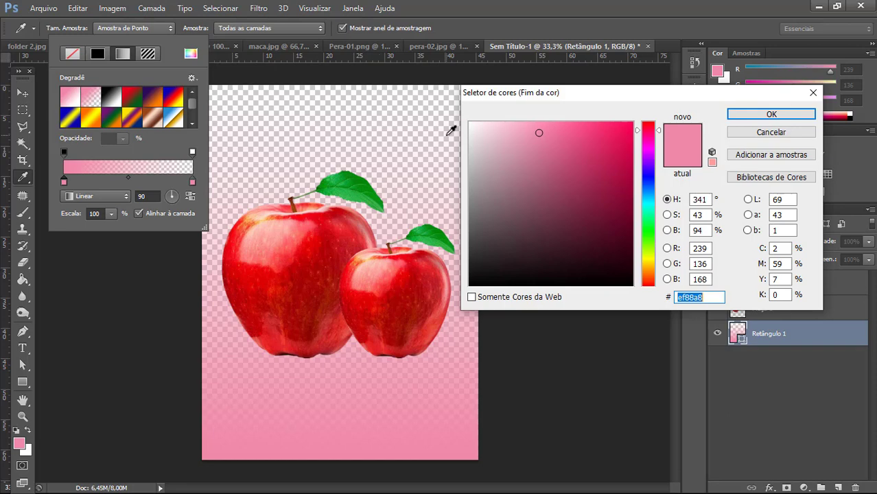
drag(560, 99, 552, 163)
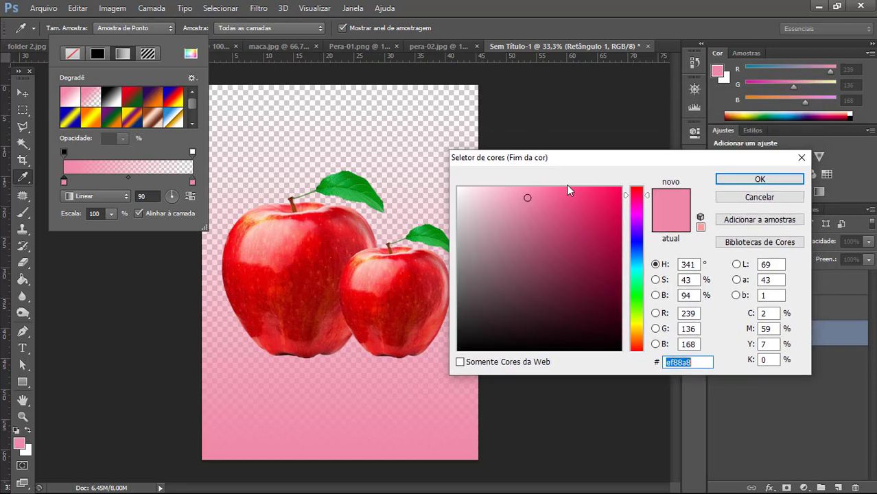
click(643, 329)
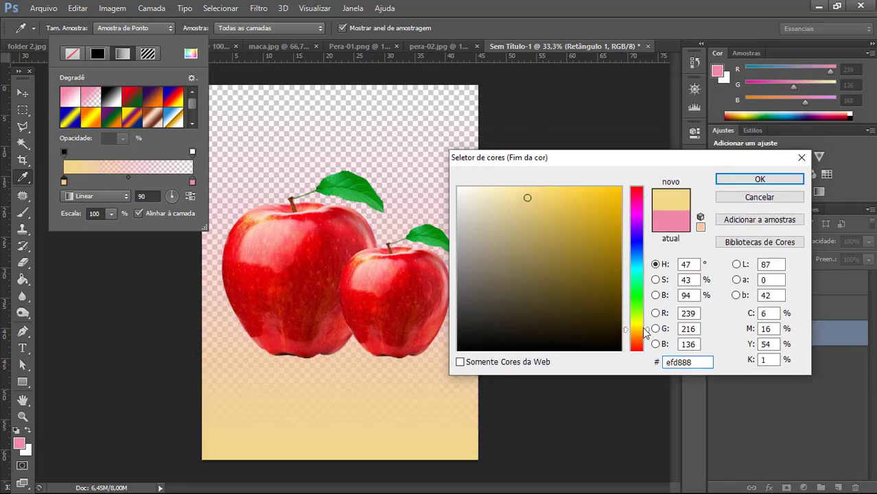
drag(644, 333, 643, 326)
drag(608, 233, 625, 179)
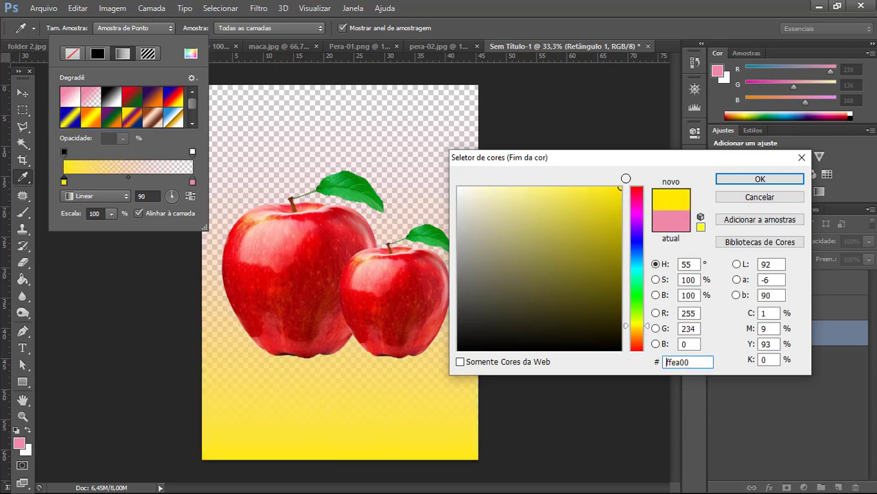
click(754, 181)
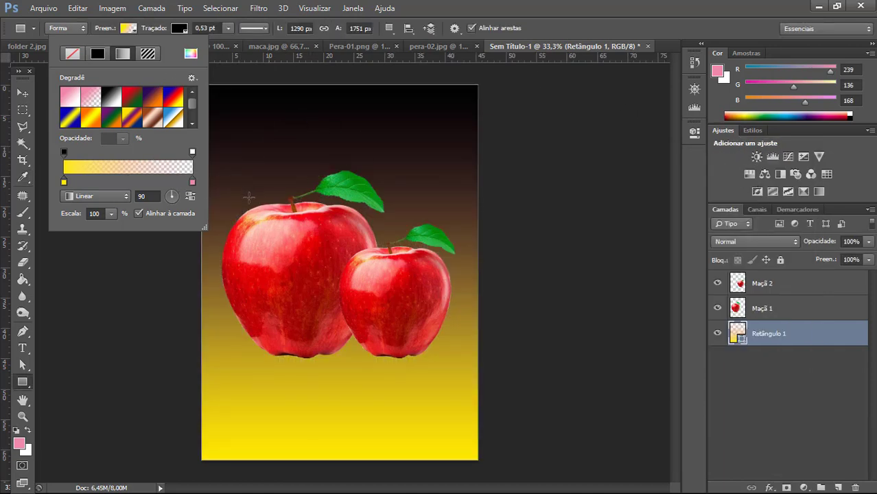
Set the ending colour stop of the rectangle's gradient to orange, ff7200, and close the fill options.
double_click(192, 184)
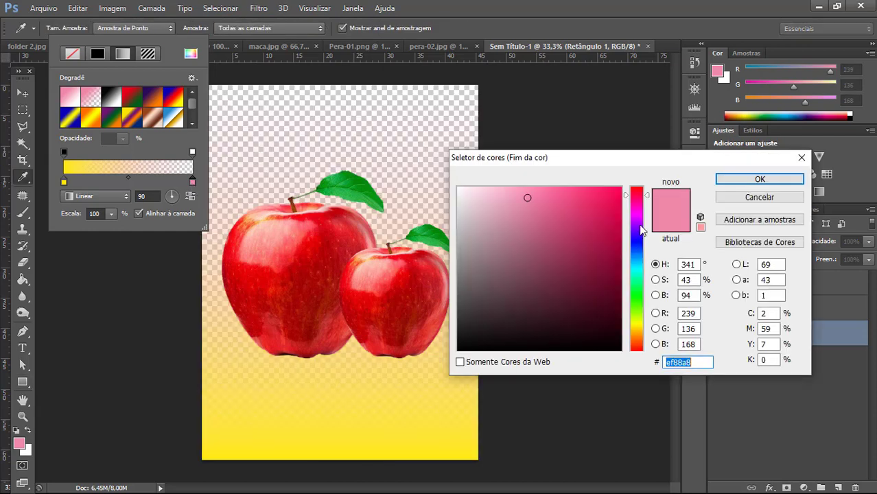
drag(626, 341, 626, 339)
drag(615, 190, 634, 179)
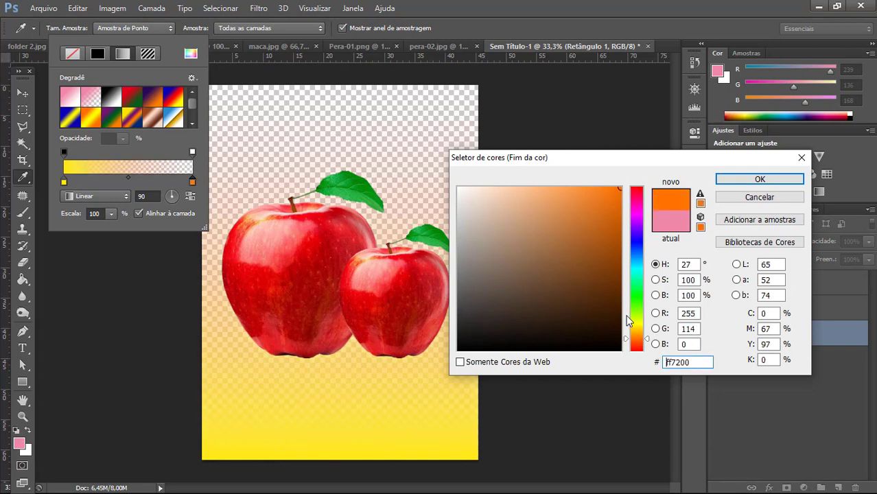
click(617, 196)
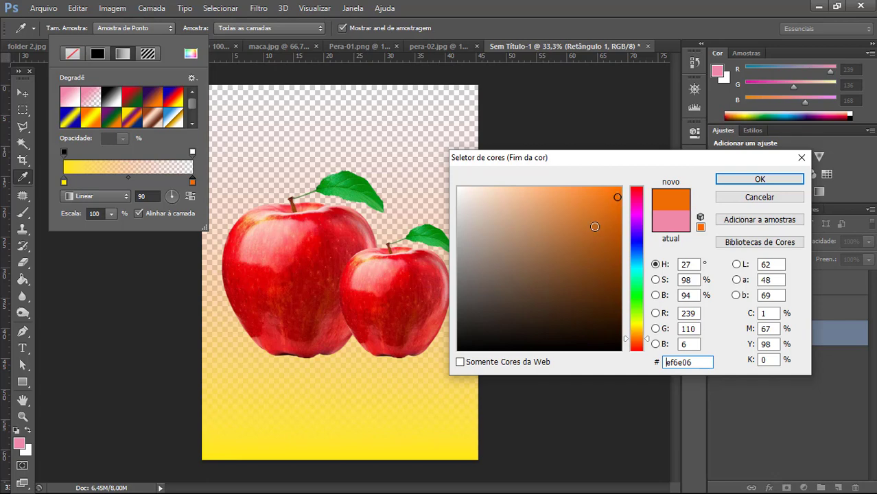
drag(619, 198, 626, 176)
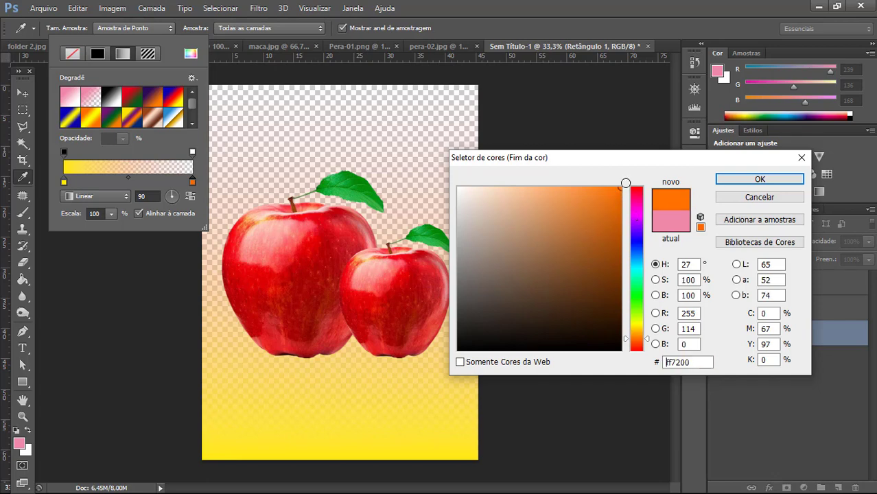
click(739, 181)
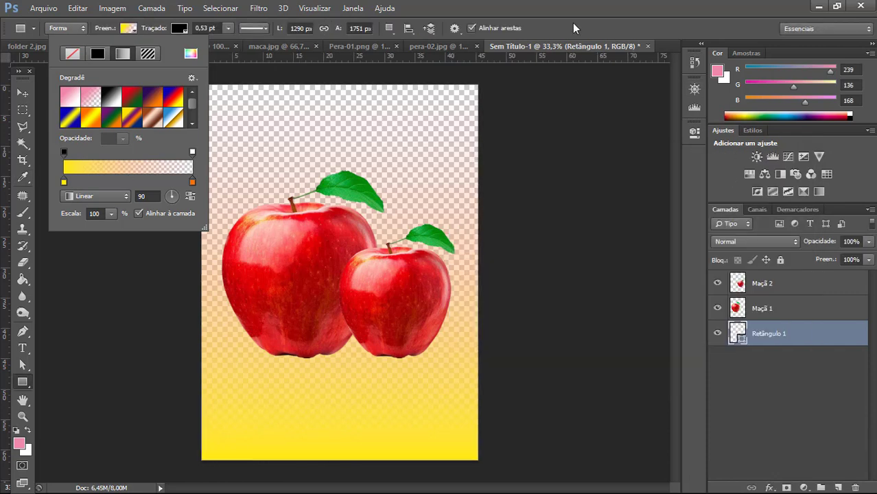
click(23, 109)
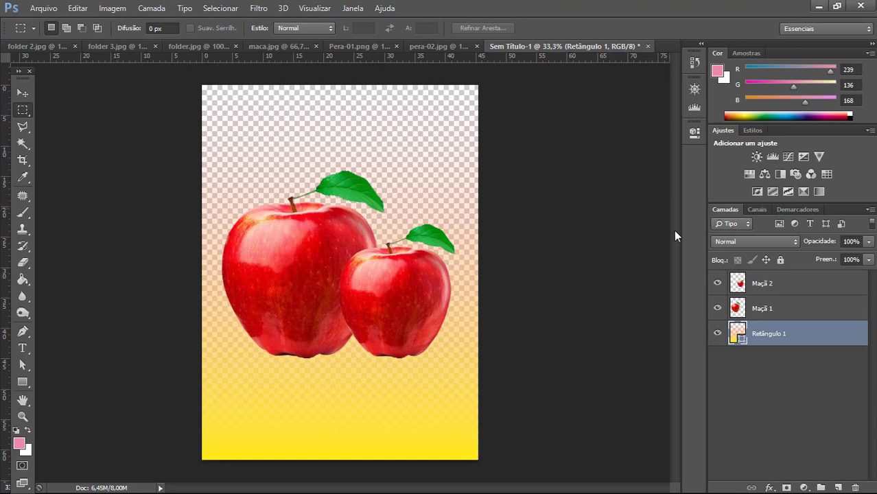
Scale the Maçã 2 apple down to about 93.5%, keeping its base in place, and apply the transformation.
click(778, 283)
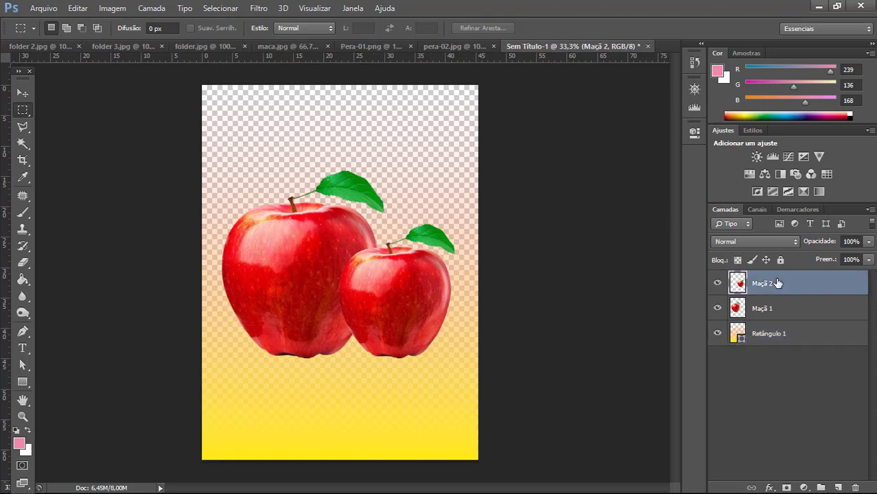
click(23, 93)
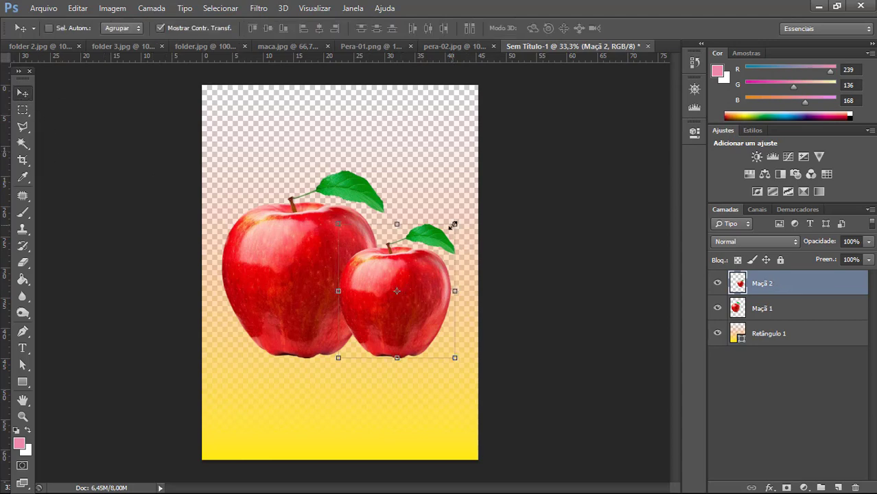
drag(453, 223, 446, 232)
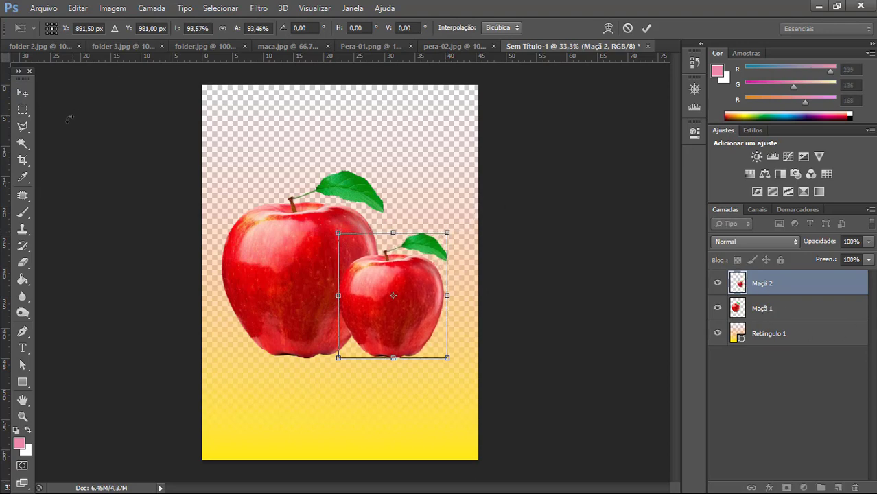
click(23, 93)
click(372, 198)
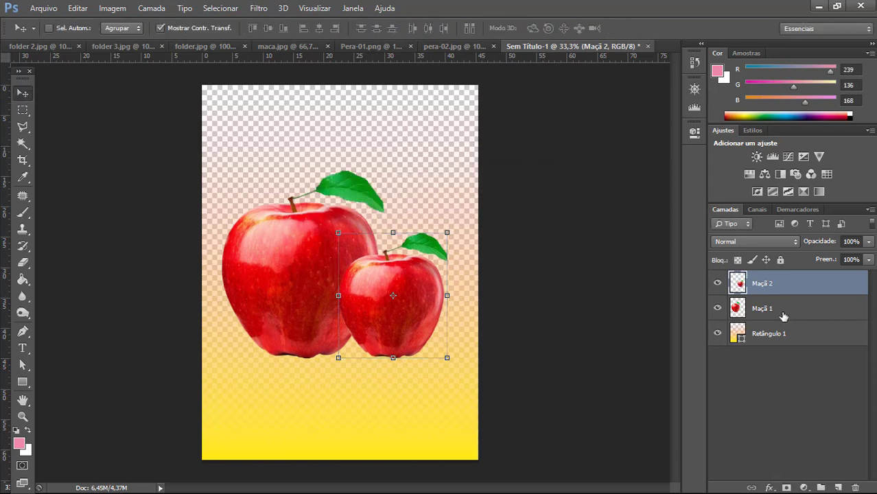
Inspect the Retângulo 1 gradient on its own by temporarily hiding the Maçã 1 and Maçã 2 layers.
click(785, 336)
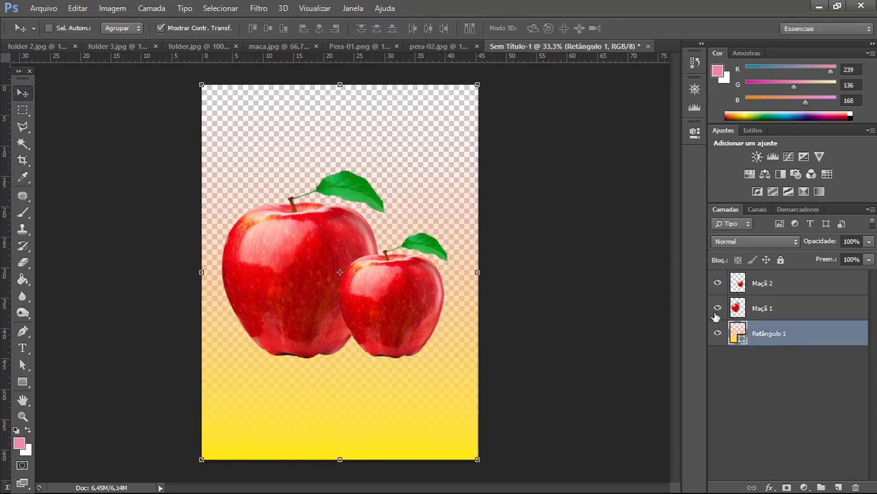
click(717, 308)
click(717, 284)
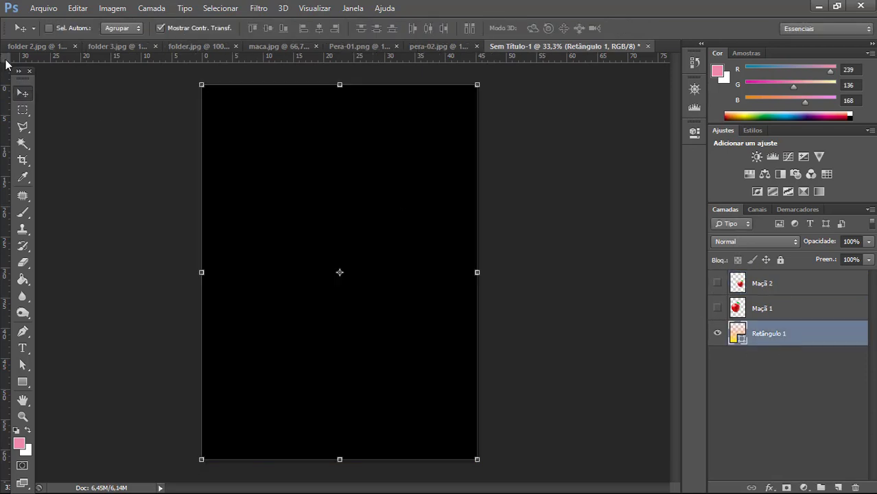
key(ctrl+plus)
key(ctrl+minus)
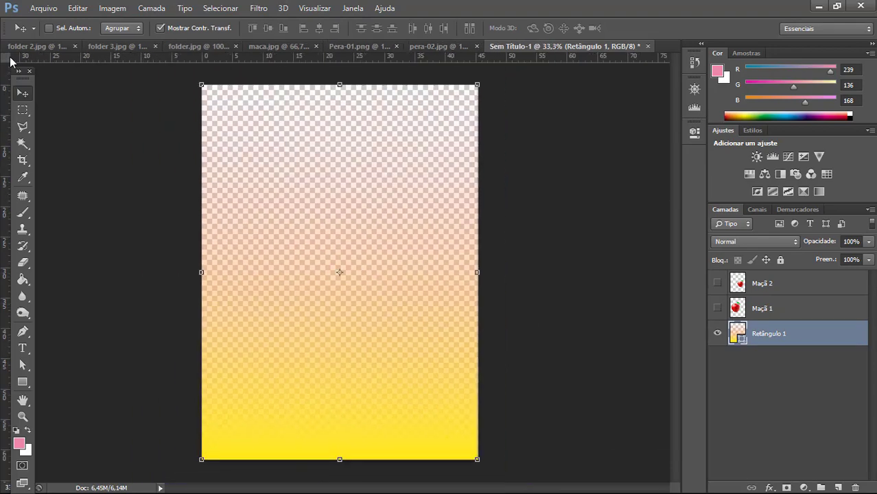
click(717, 308)
click(717, 284)
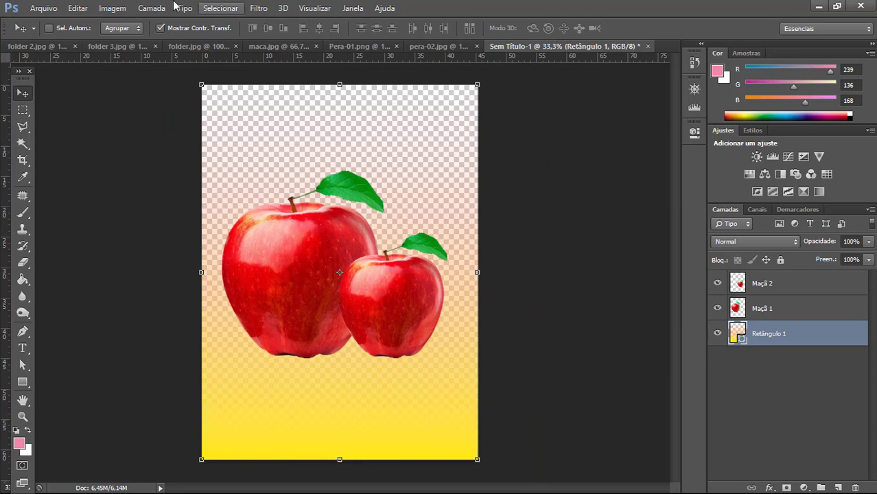
Flatten the two apples and the gradient rectangle into a single background layer and check the whole composition.
click(153, 8)
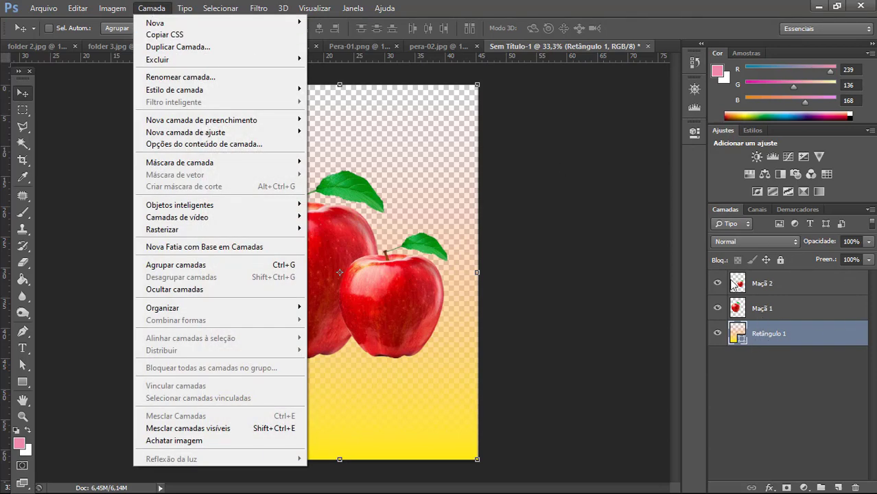
click(200, 440)
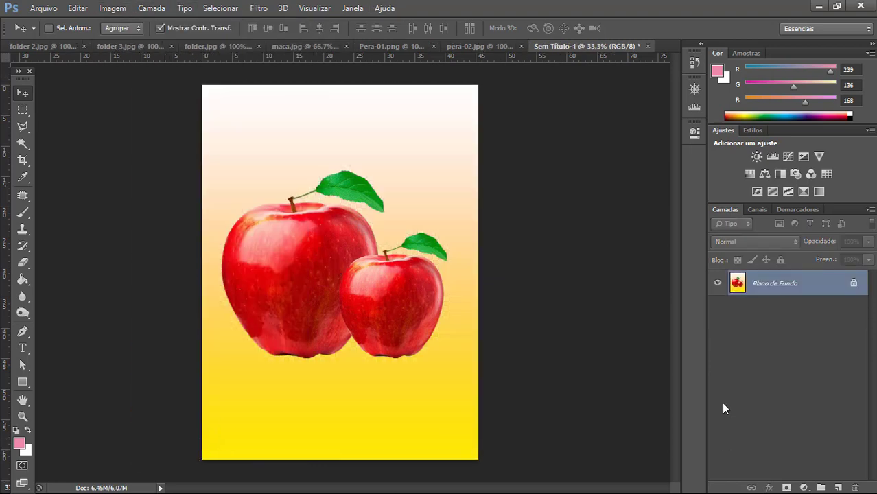
key(ctrl+minus)
key(ctrl+minus)
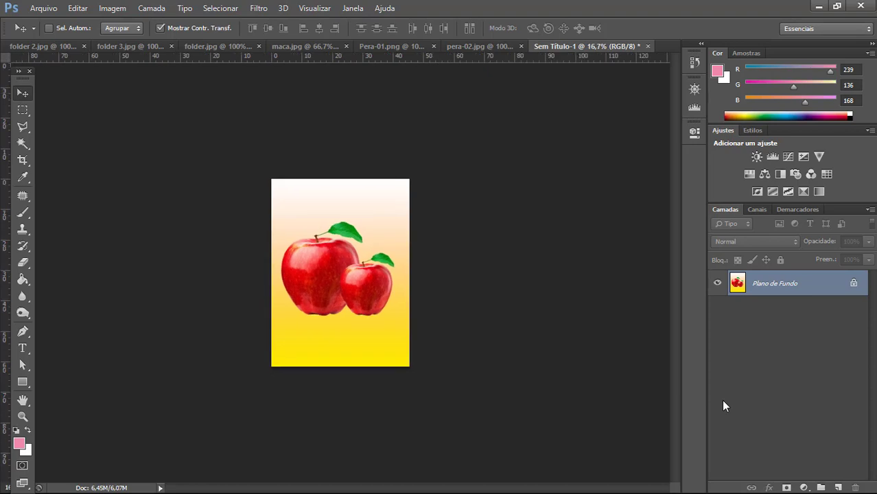
key(ctrl+plus)
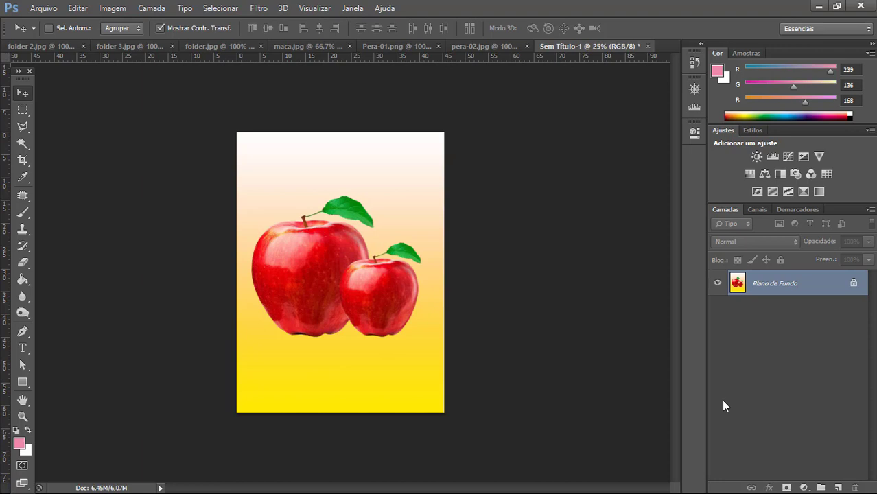
key(ctrl+plus)
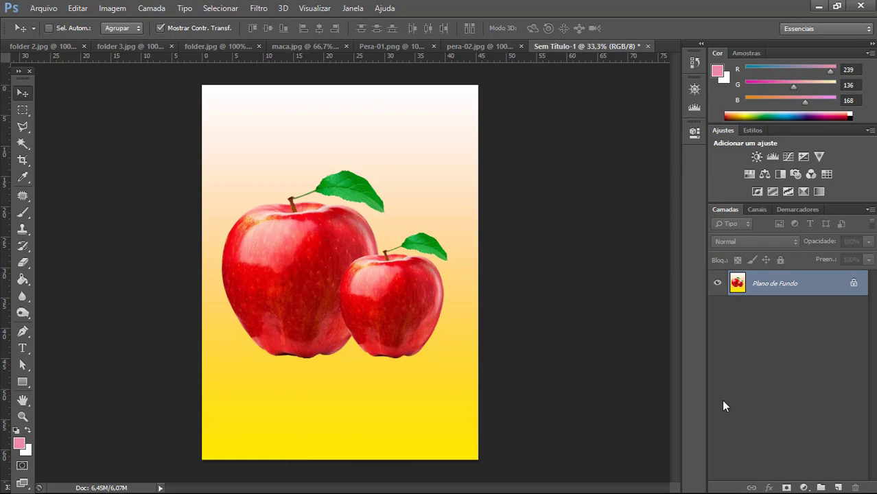
click(218, 8)
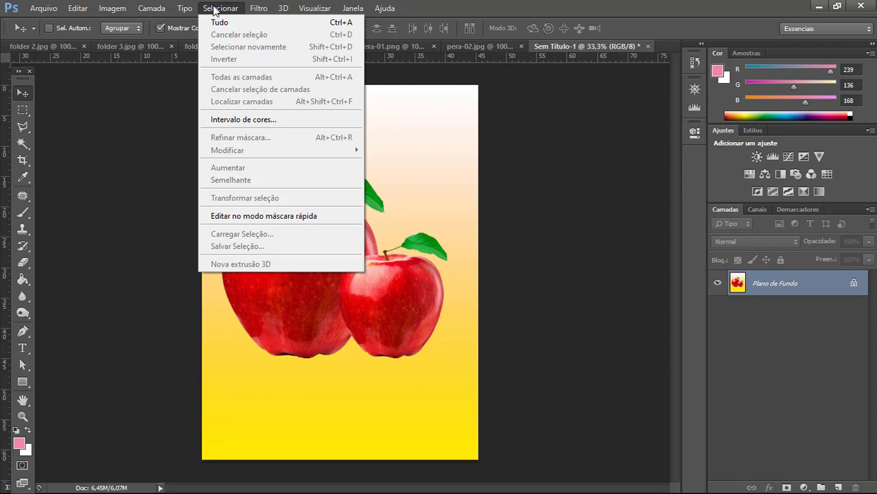
click(533, 4)
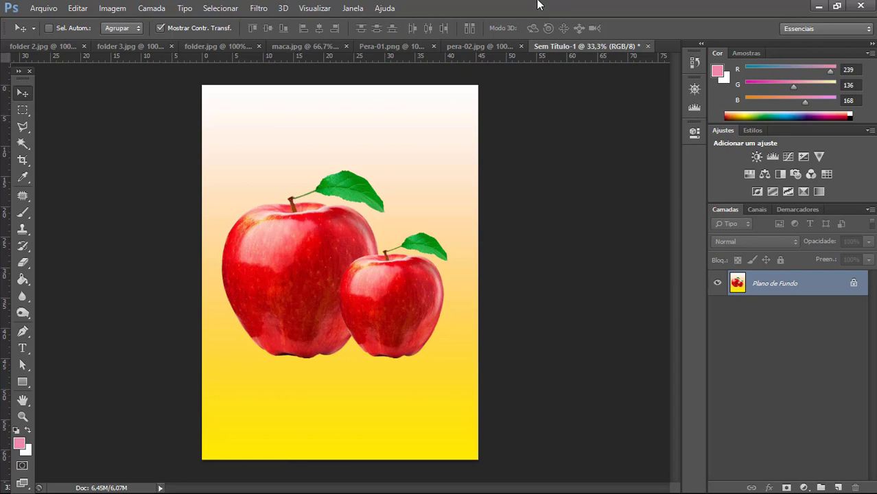
key(ctrl+plus)
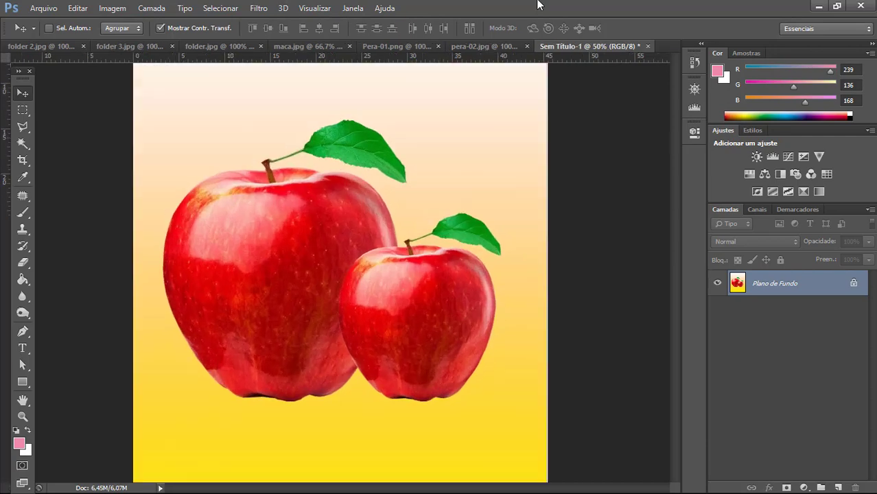
key(ctrl+minus)
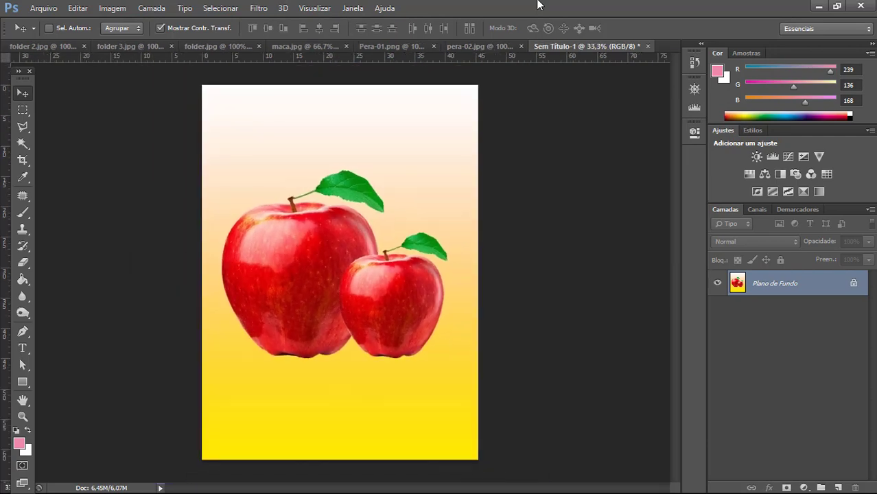
Review the source documents maca.jpg, folder.jpg and Pera-01.png, checking the pear without its transform box.
click(288, 46)
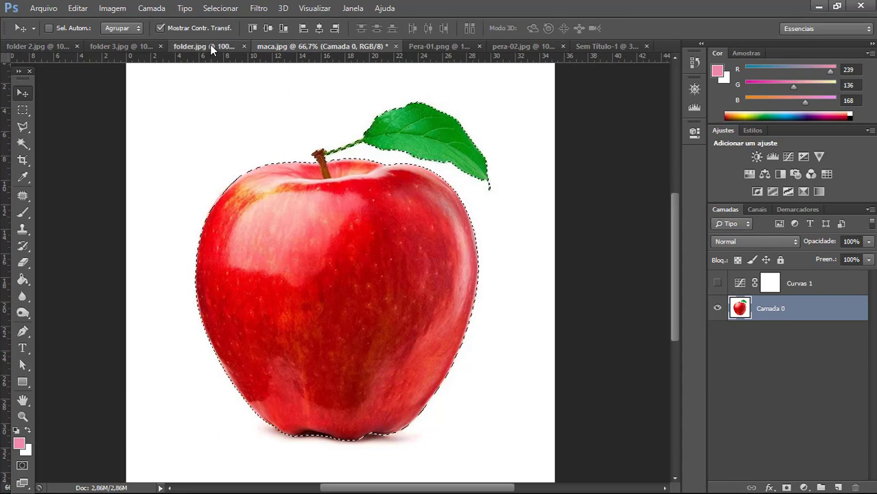
click(211, 46)
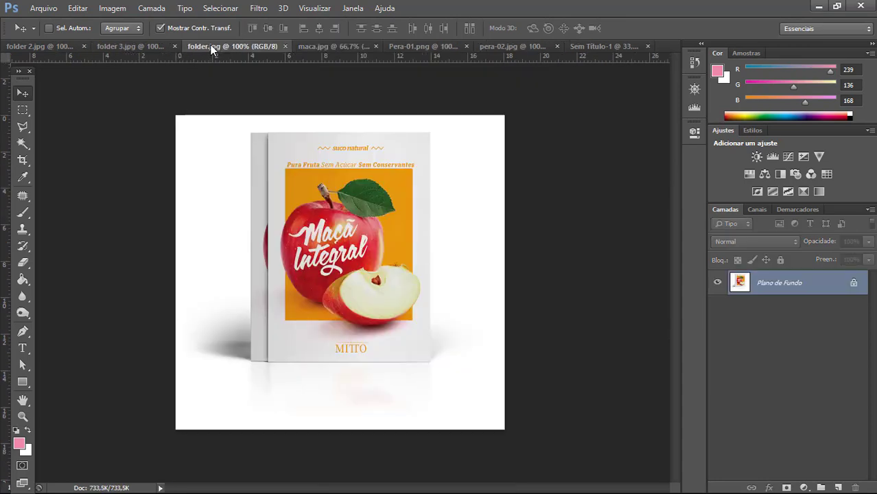
click(417, 47)
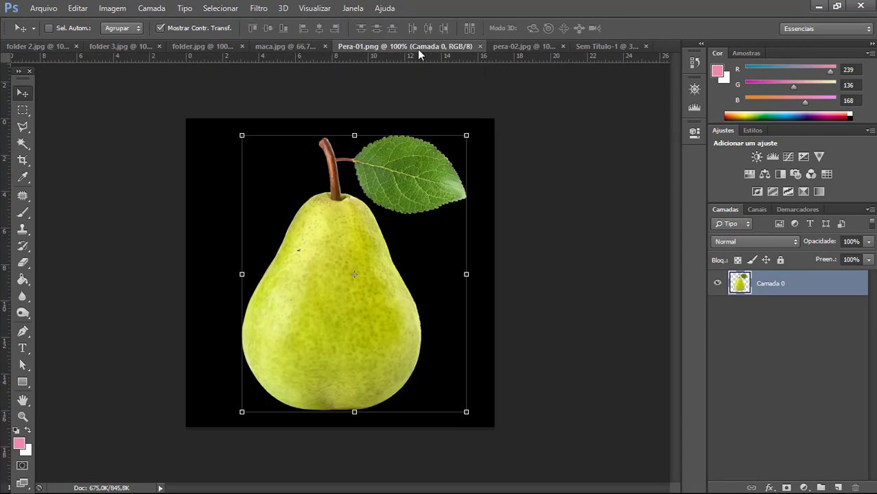
click(23, 110)
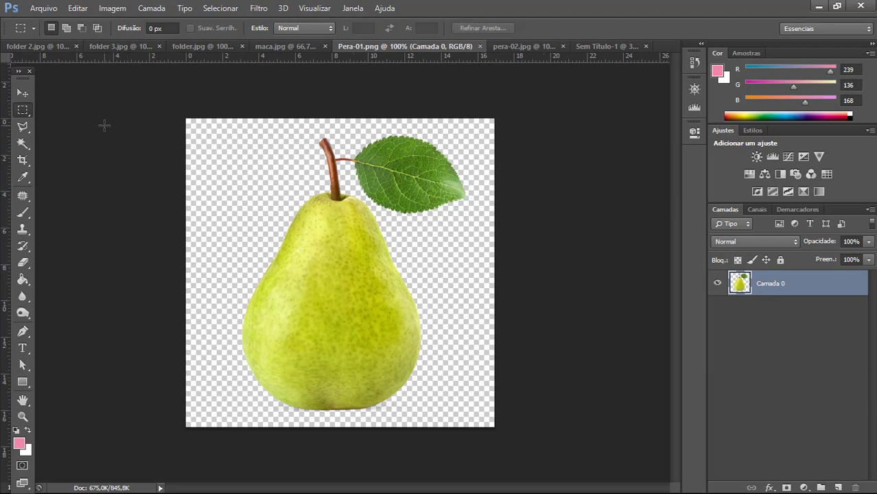
key(ctrl+plus)
key(ctrl+minus)
click(179, 46)
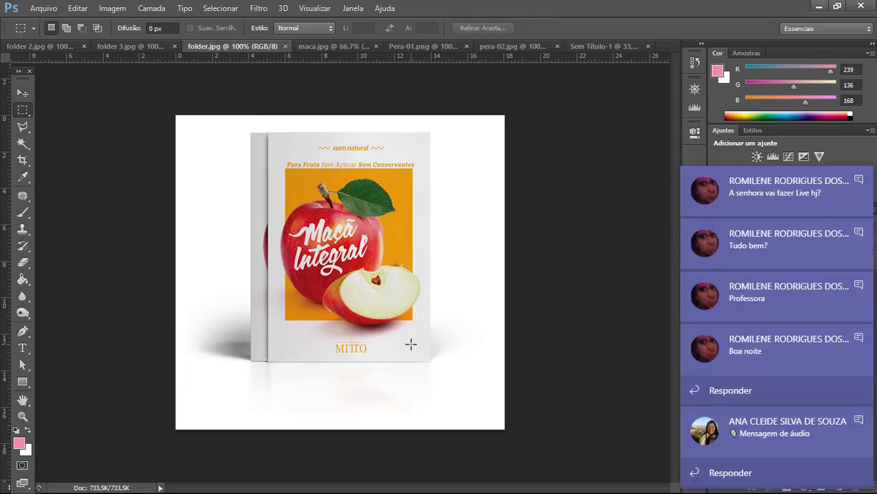
Dismiss all the chat notifications covering the layers area.
click(858, 180)
click(858, 235)
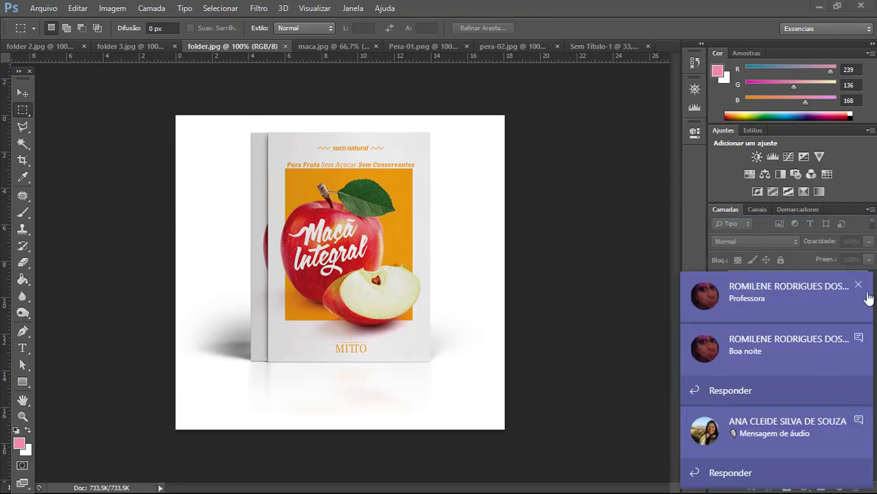
click(858, 286)
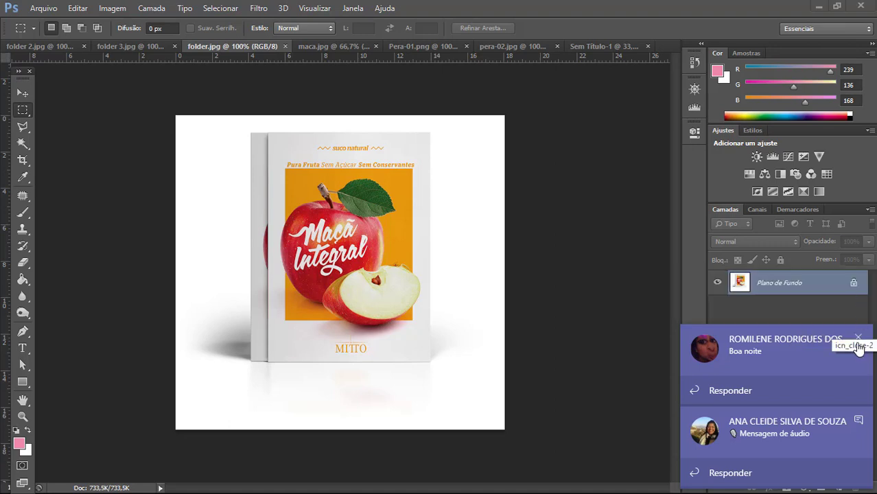
click(858, 338)
click(857, 423)
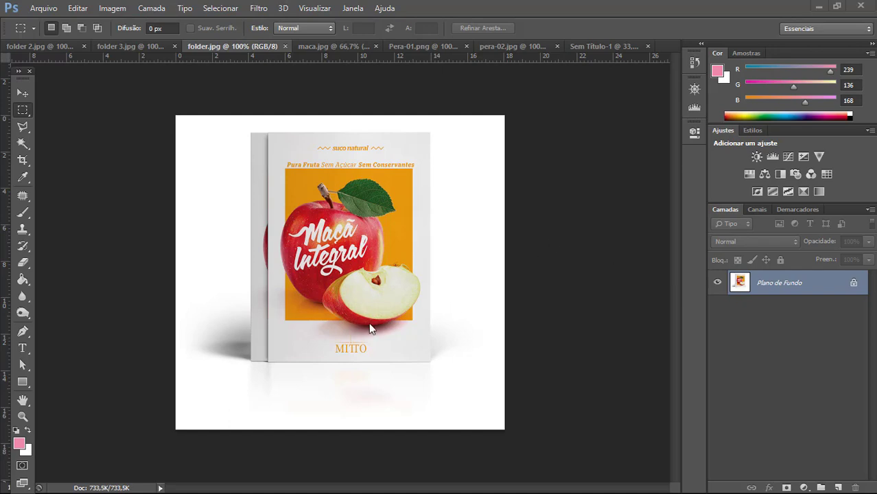
Compare the flattened Sem Título-1 apple composition with the Maçã Integral mockup in folder.jpg.
click(616, 46)
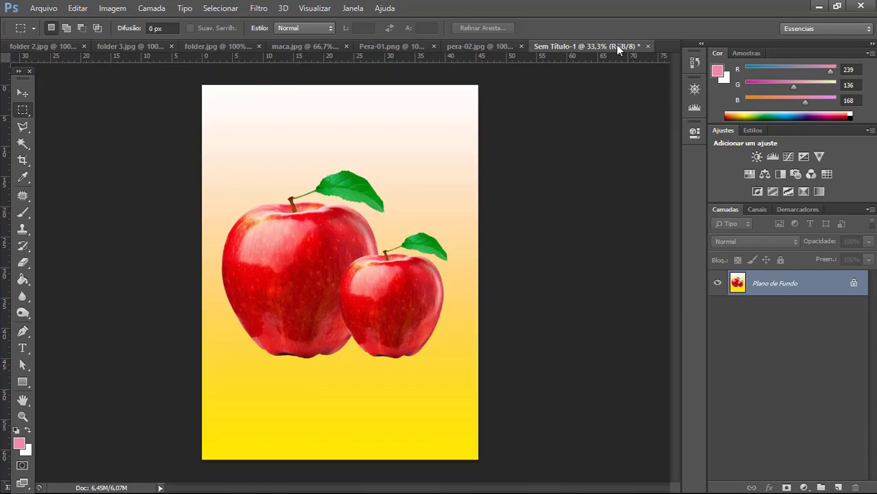
click(108, 46)
click(227, 46)
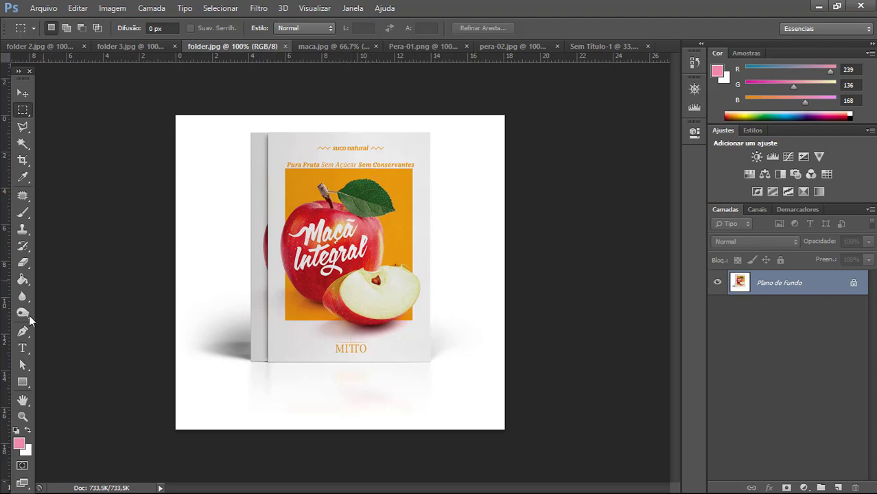
click(29, 378)
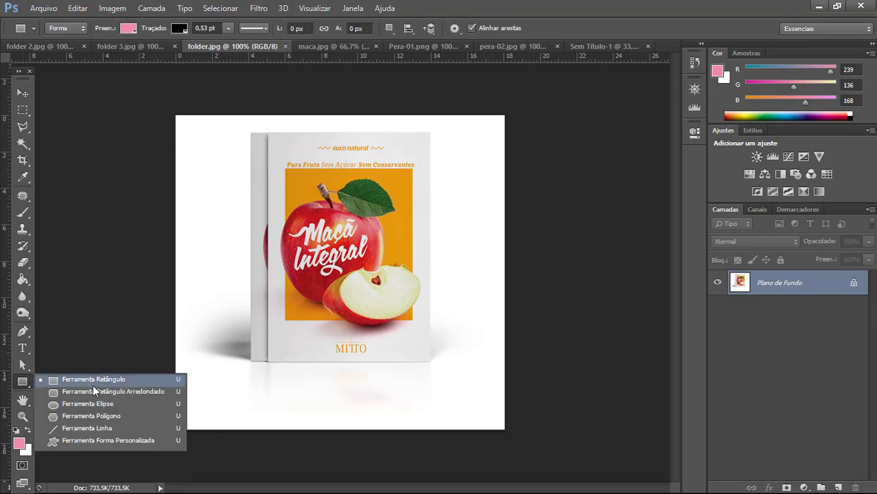
click(147, 152)
click(147, 152)
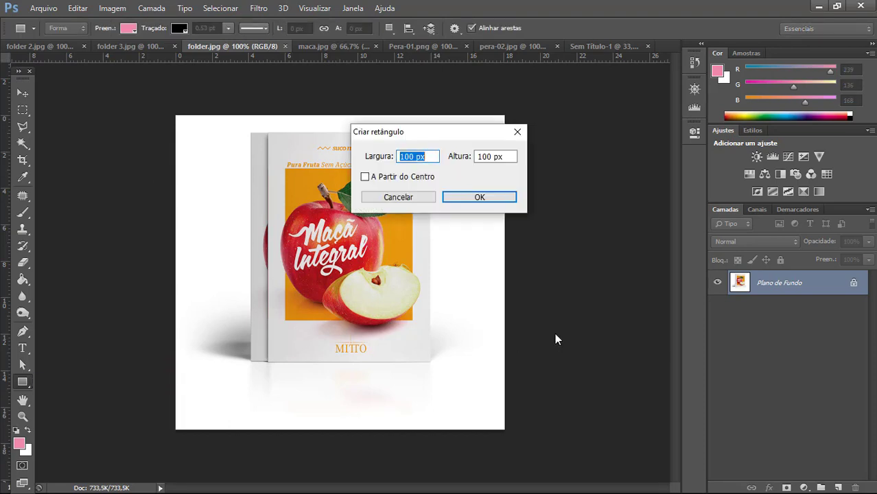
click(519, 136)
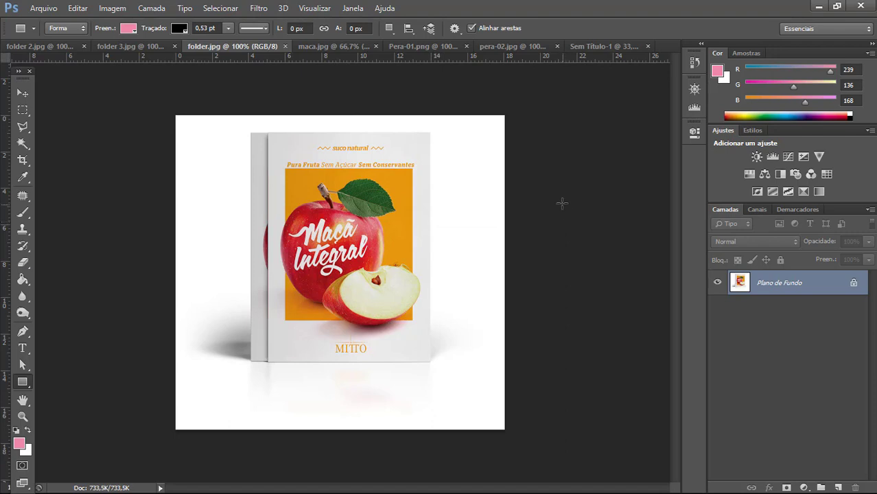
Examine the grape mockup in folder 3.jpg and the tangerine mockup in folder 2.jpg, ending on folder.jpg.
click(142, 48)
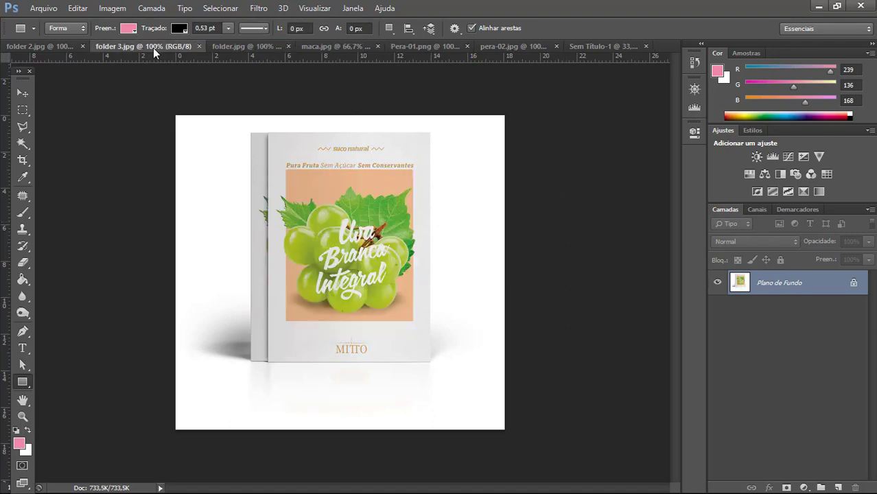
click(56, 46)
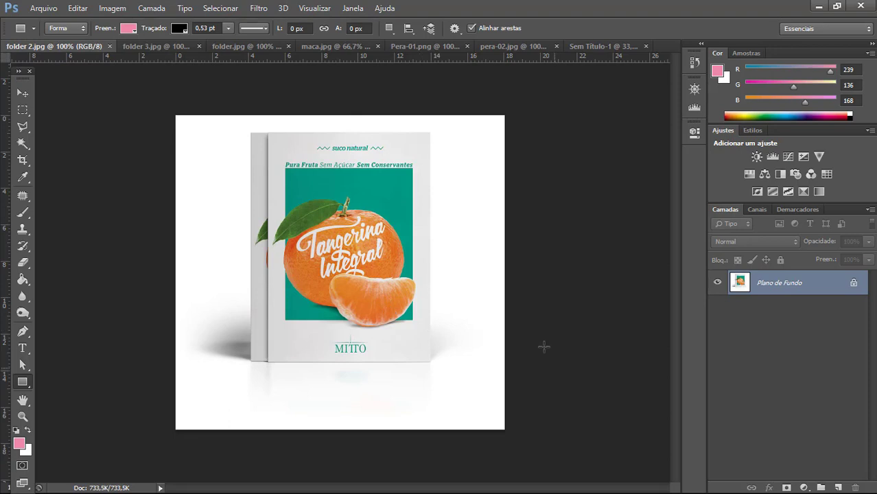
click(169, 45)
click(241, 48)
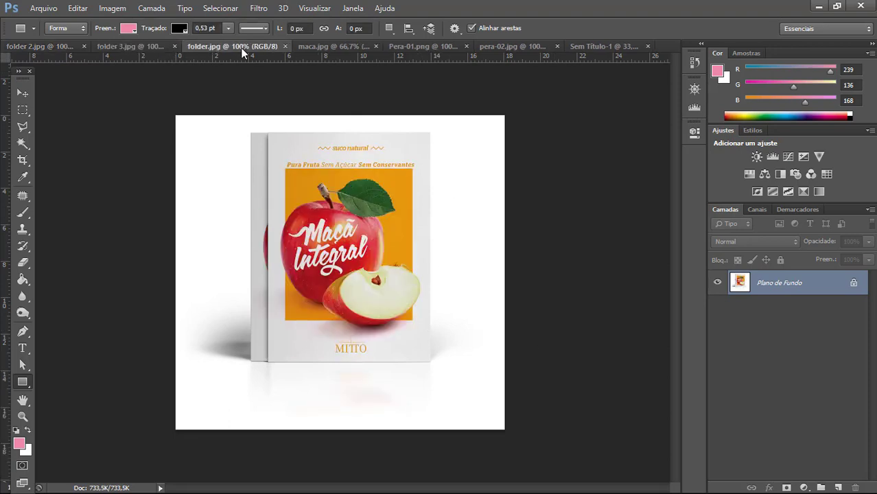